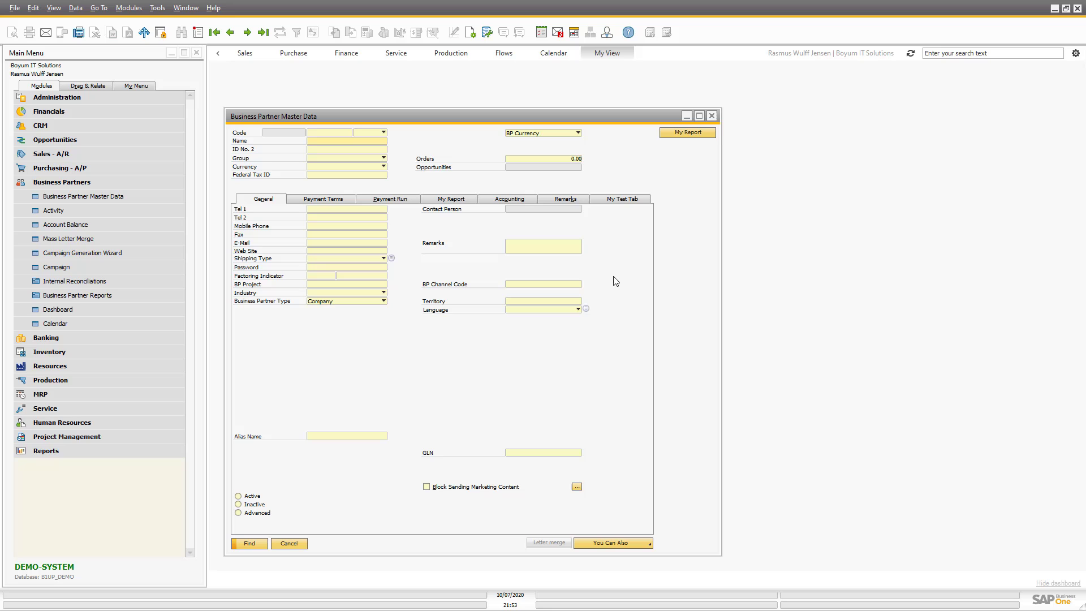
# Step: Show the My Report invoice list of 30 customer documents dated 2006
pyautogui.click(689, 136)
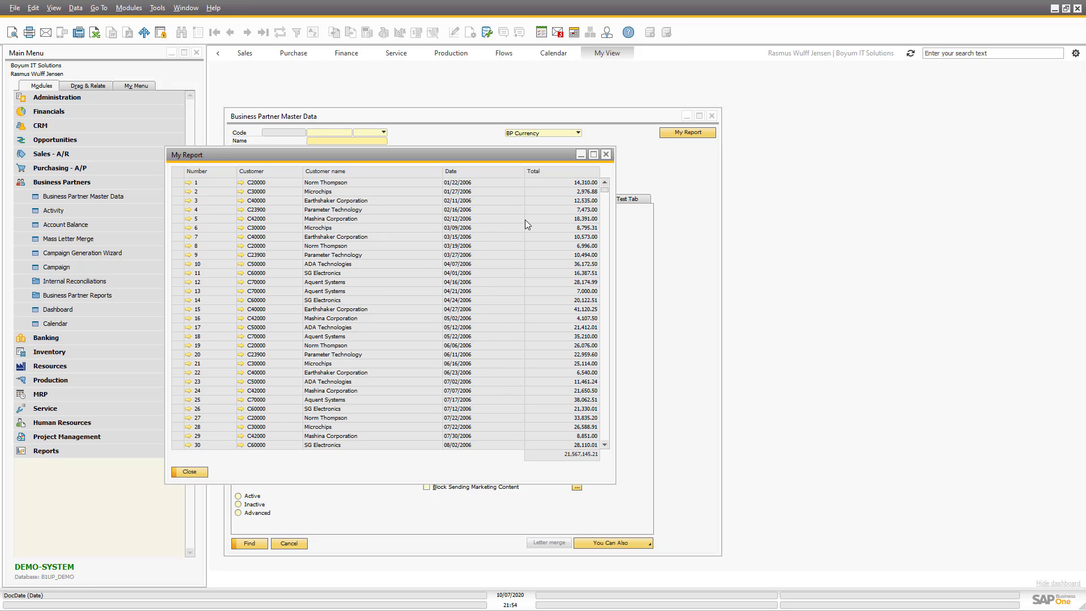
# Step: Review the report's SQL query, SELECT DocNum, CardCode, CardName, DocDate, DocTotal FROM OINV, and close it
pyautogui.rightClick(481, 223)
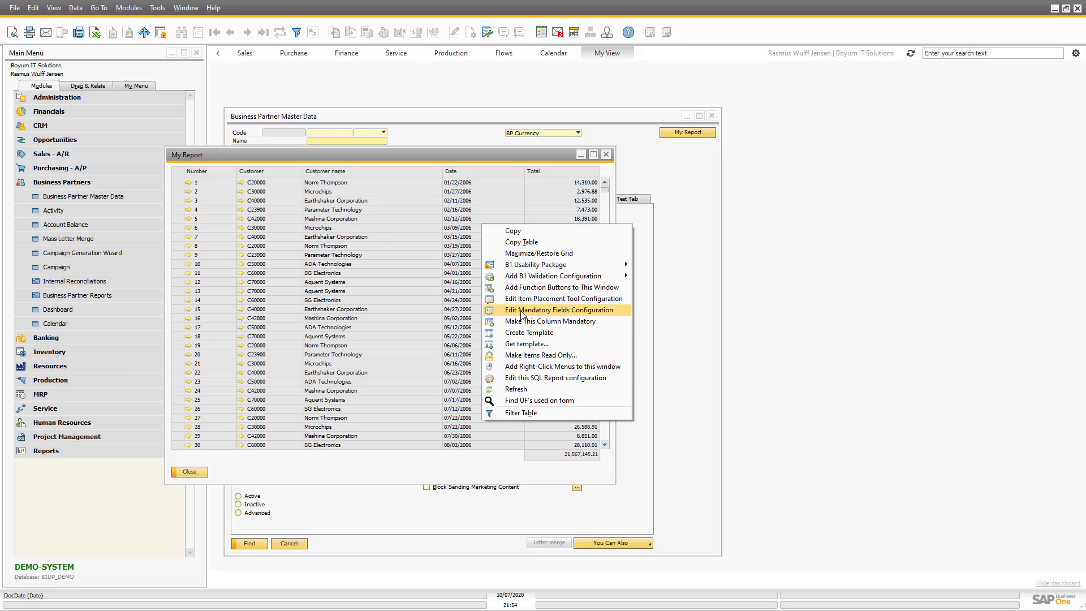
pyautogui.click(521, 378)
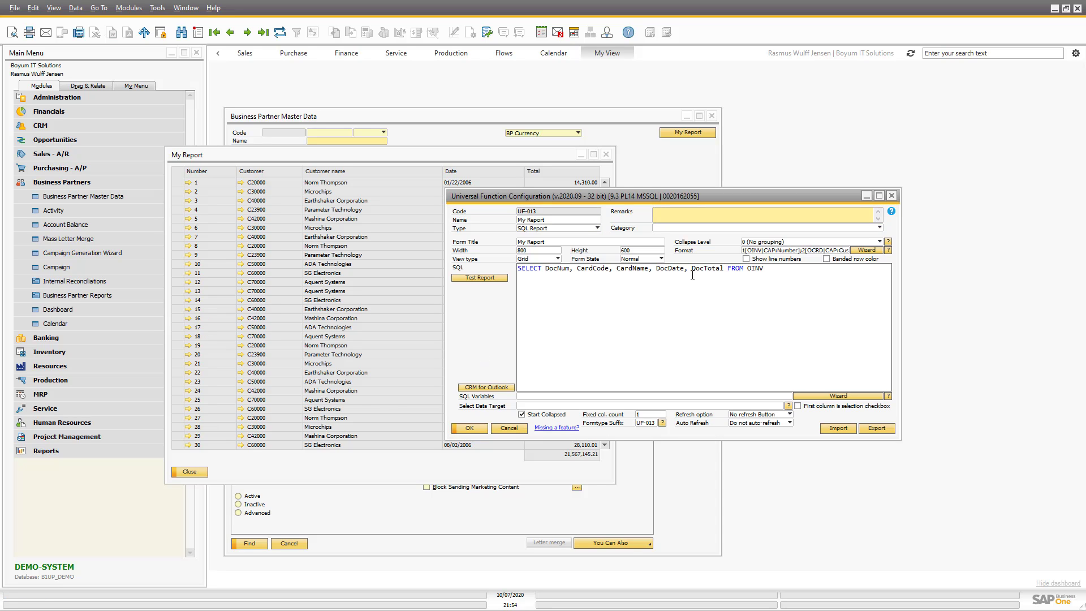
pyautogui.hotkey('ctrl', 'a')
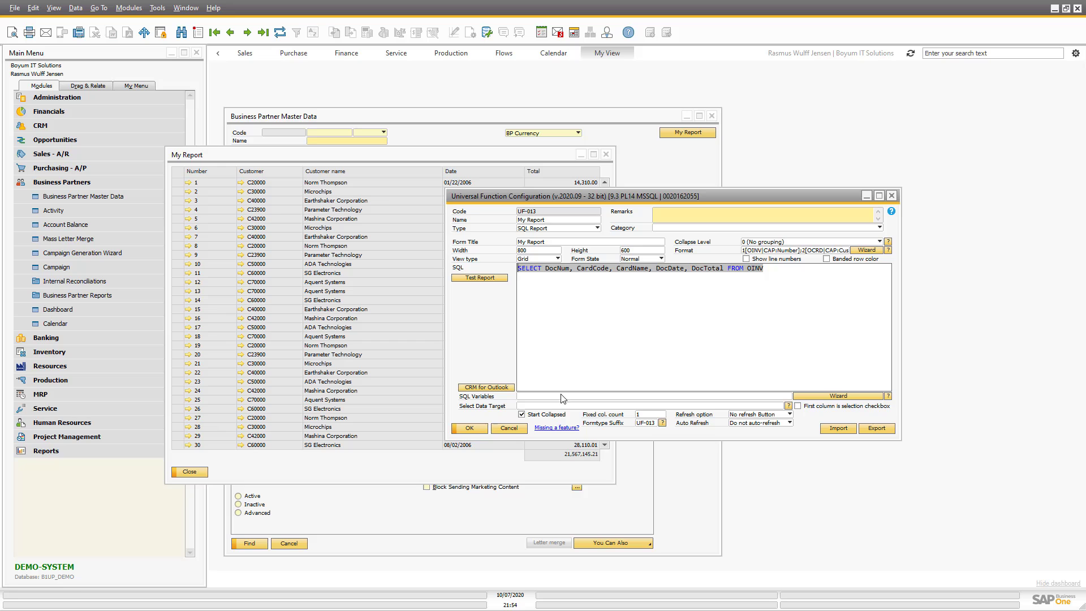
pyautogui.click(482, 429)
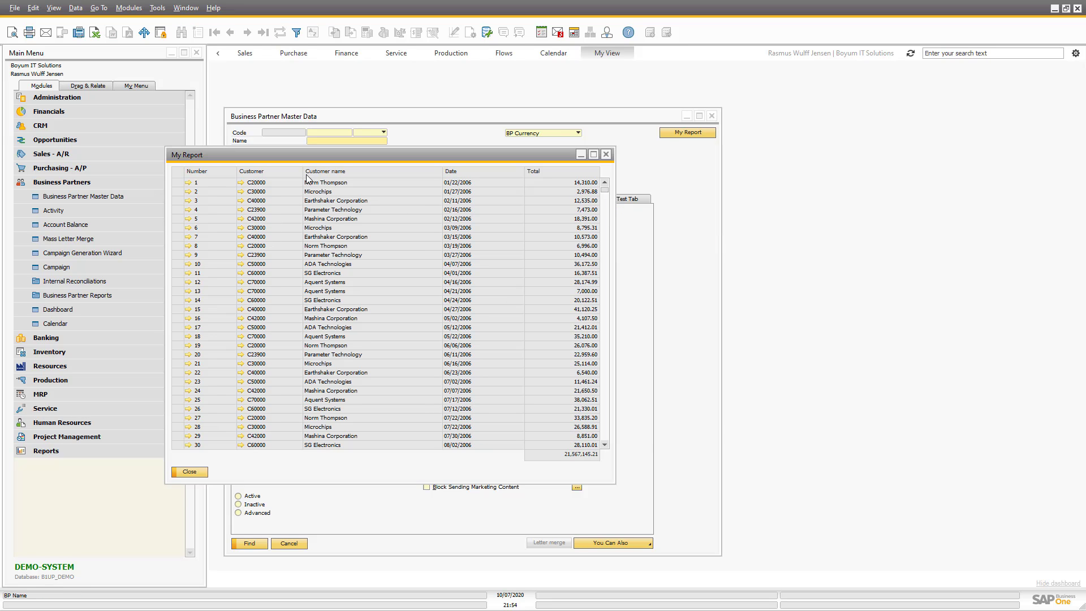
# Step: Close the My Report list and add a SQL Report Grid widget to My View
pyautogui.moveTo(304, 149); pyautogui.dragTo(506, 222)
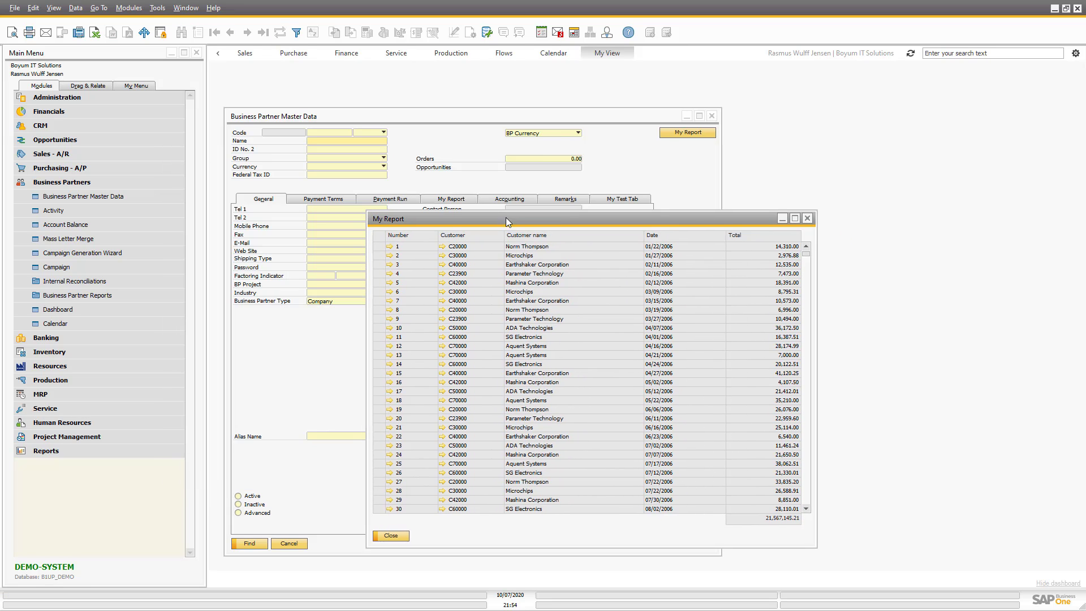
pyautogui.click(807, 218)
pyautogui.click(1076, 53)
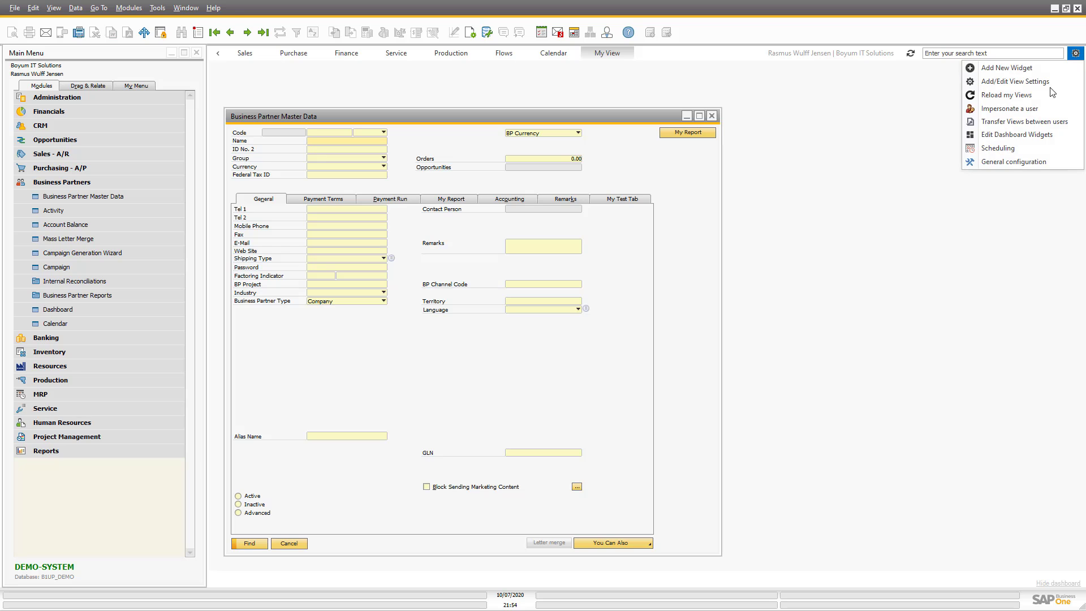
pyautogui.click(1006, 68)
pyautogui.scroll(-10, 526, 379)
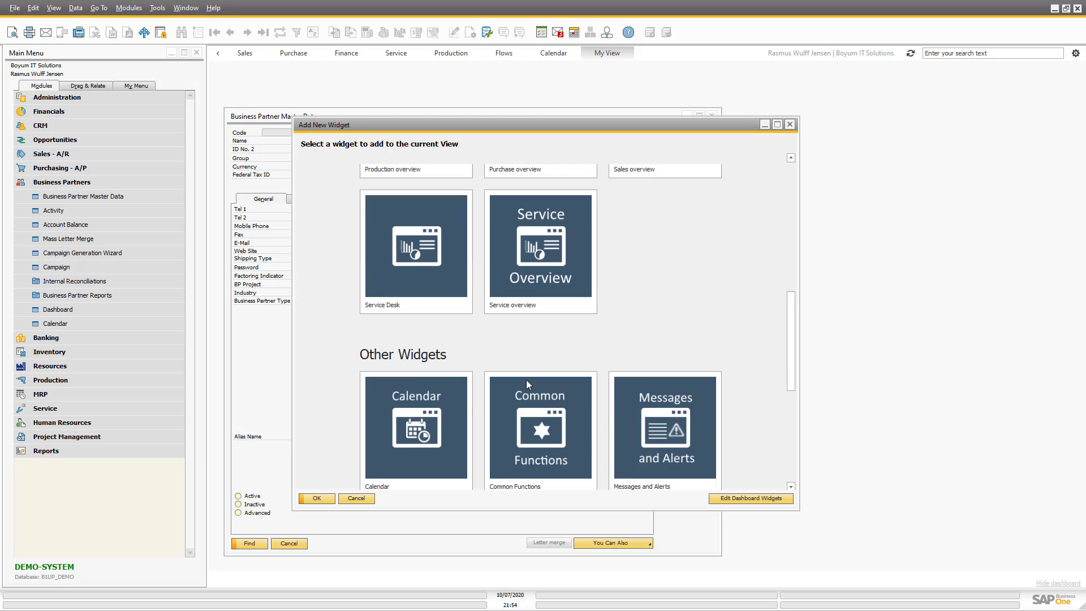
pyautogui.scroll(2, 560, 422)
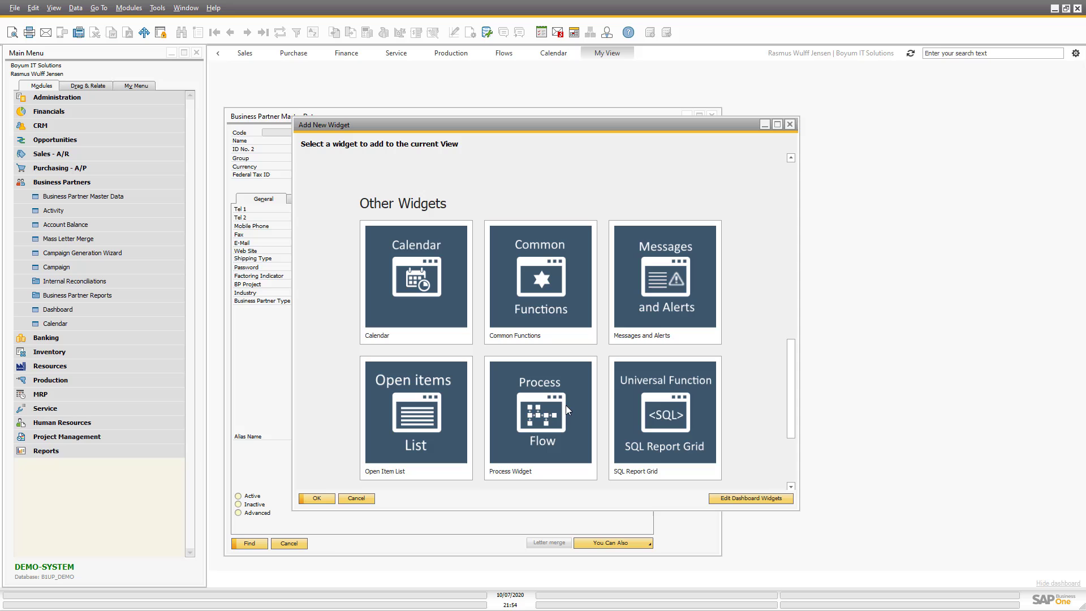
pyautogui.doubleClick(666, 414)
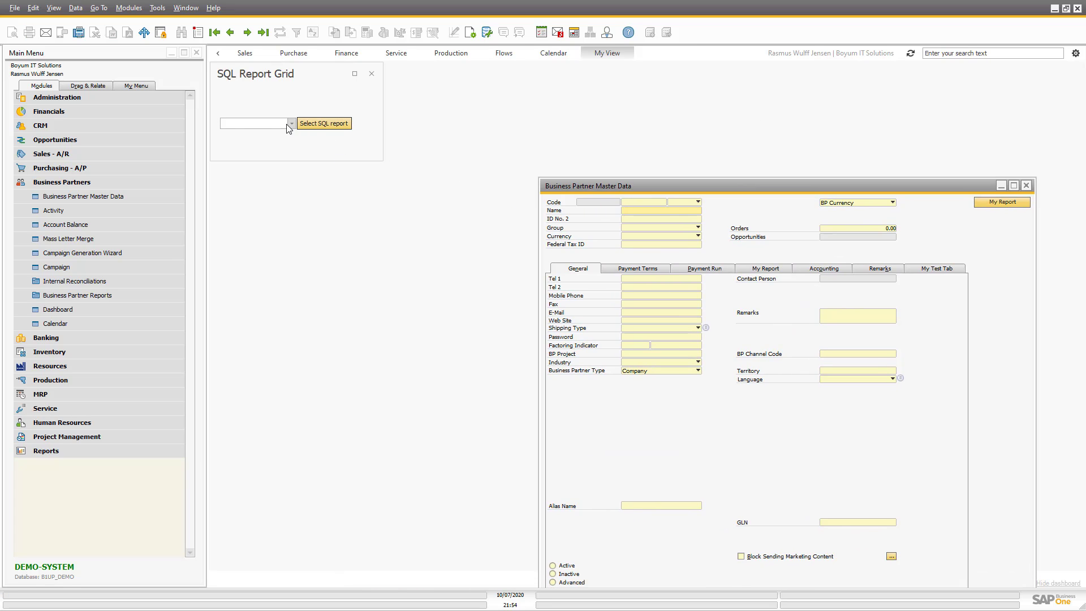
# Step: Load UF-013 My Report into the widget, enlarge it, then remove the widget
pyautogui.click(291, 123)
pyautogui.click(249, 134)
pyautogui.click(324, 123)
pyautogui.moveTo(382, 161); pyautogui.dragTo(383, 440)
pyautogui.moveTo(383, 273); pyautogui.dragTo(642, 283)
pyautogui.scroll(-3, 408, 243)
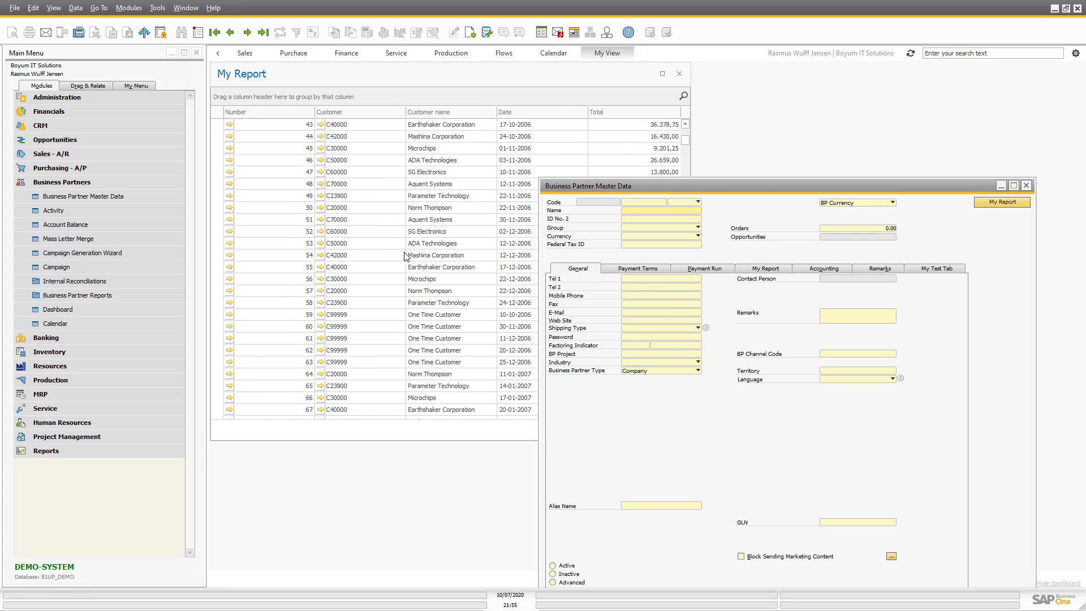
pyautogui.scroll(3, 406, 249)
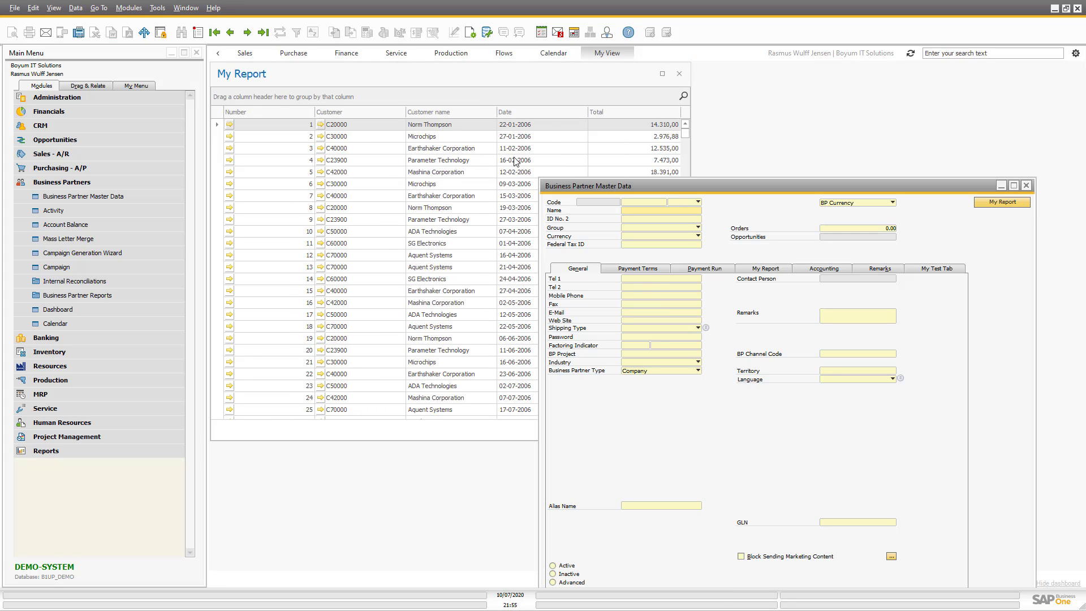
pyautogui.click(677, 75)
# Step: Confirm the widget removal and add a new dashboard widget titled 'Alternative SQL Report'
pyautogui.click(546, 350)
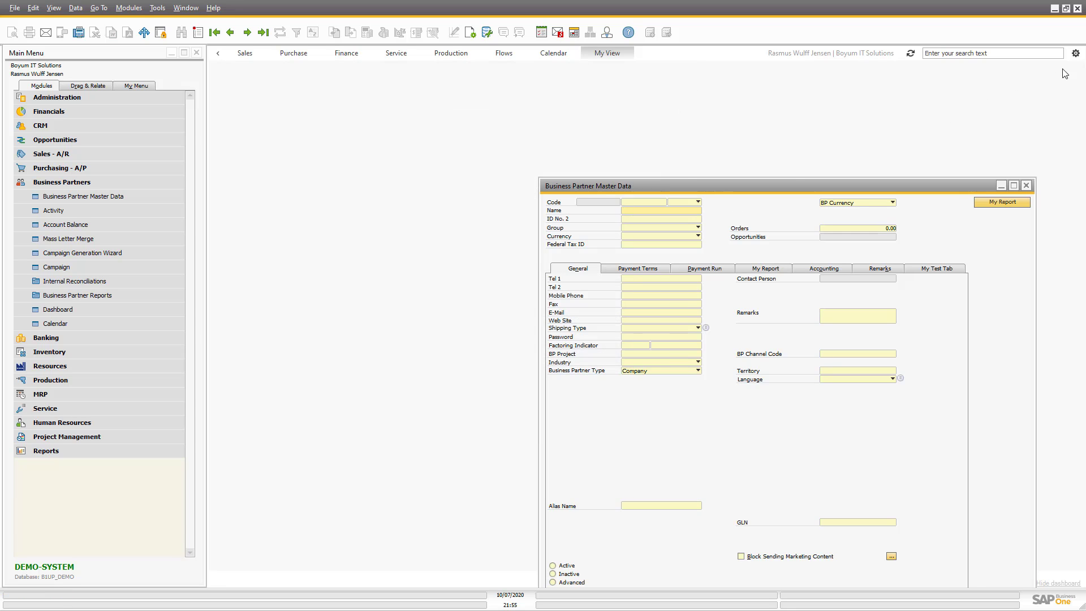
pyautogui.click(1075, 53)
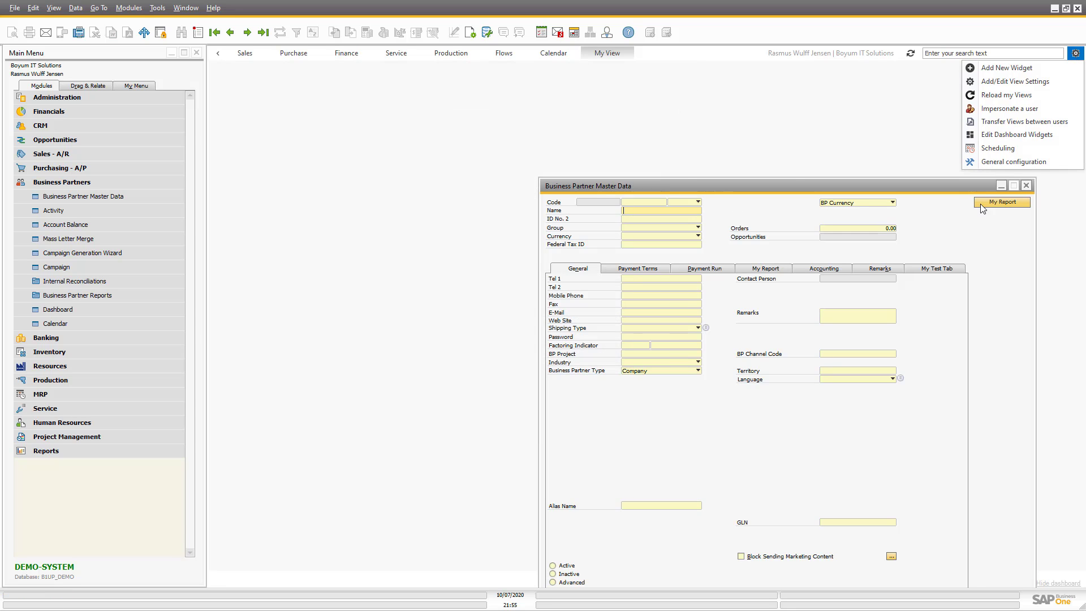
pyautogui.click(1012, 139)
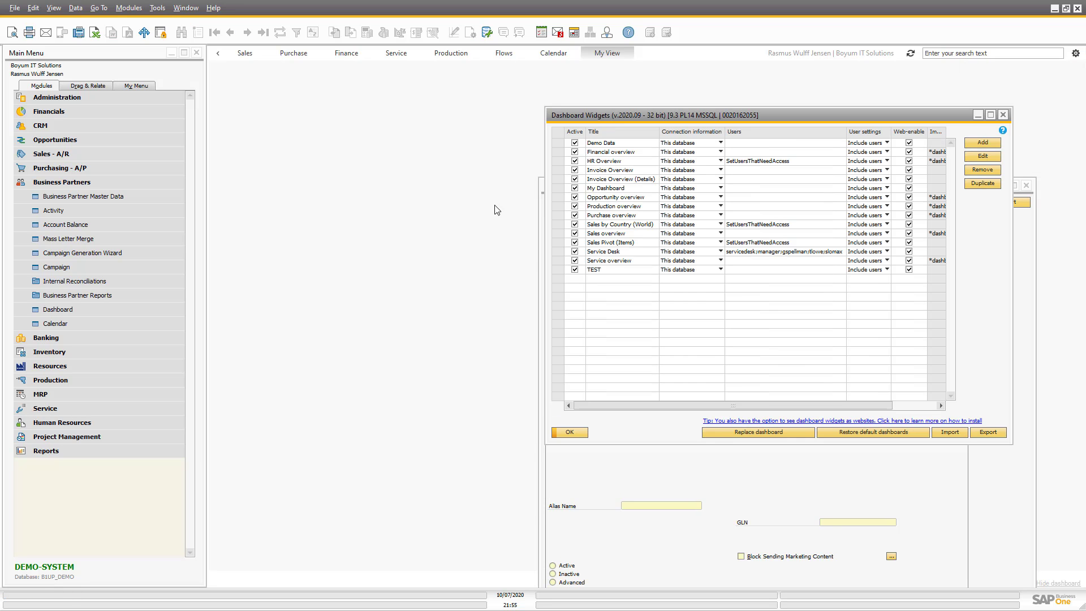
pyautogui.moveTo(630, 186); pyautogui.dragTo(337, 106)
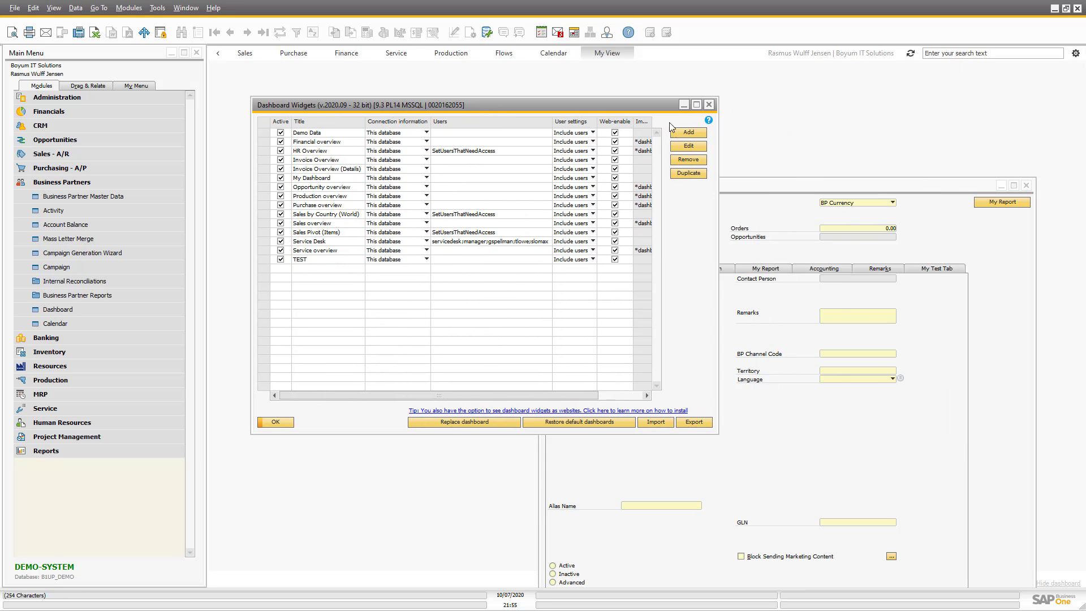
pyautogui.click(688, 131)
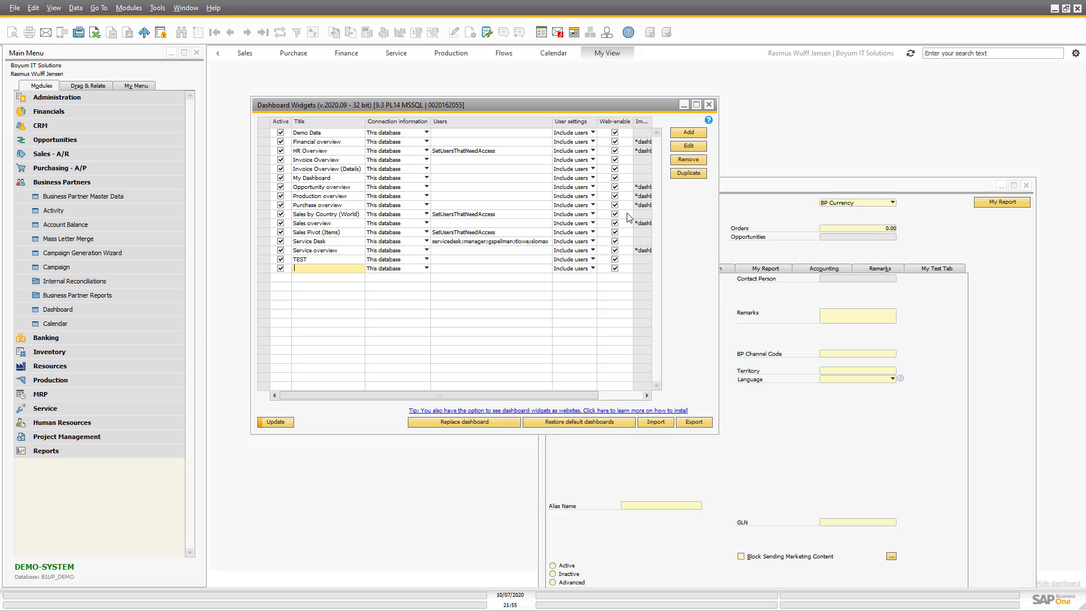
pyautogui.write('Alternative SQL Report')
pyautogui.click(267, 424)
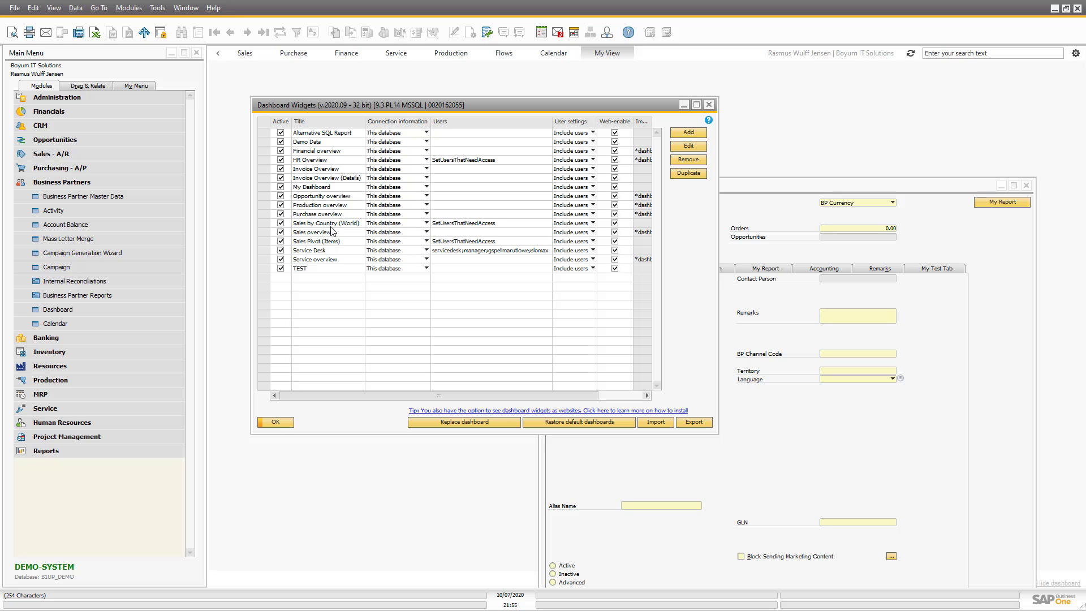
# Step: Add a query data source from the pasted invoice SQL, aliasing DocNum AS ArInvoiceNumber
pyautogui.doubleClick(264, 133)
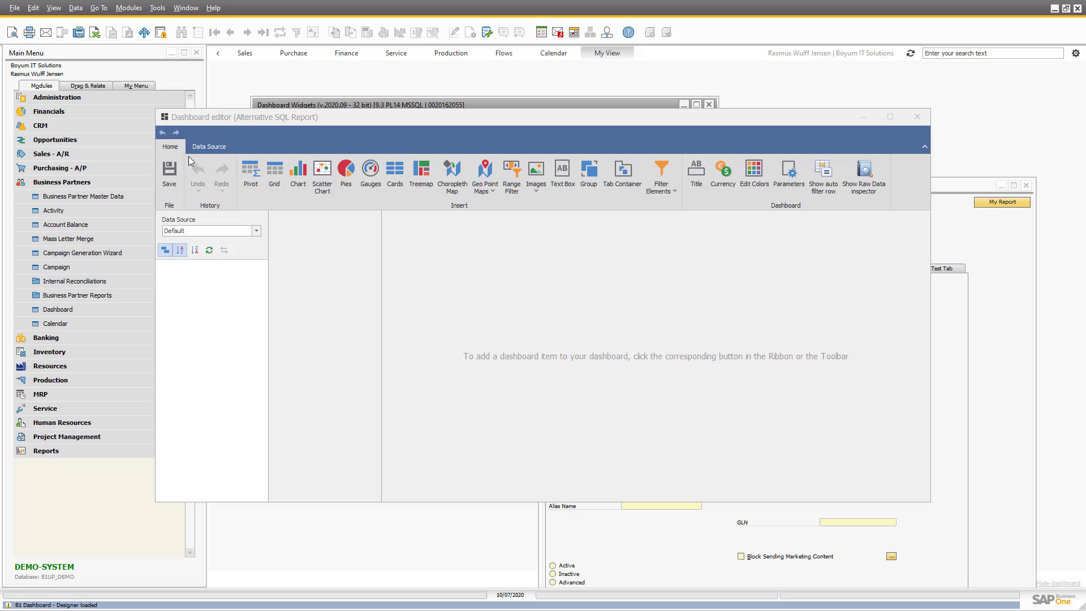
pyautogui.click(206, 149)
pyautogui.click(217, 174)
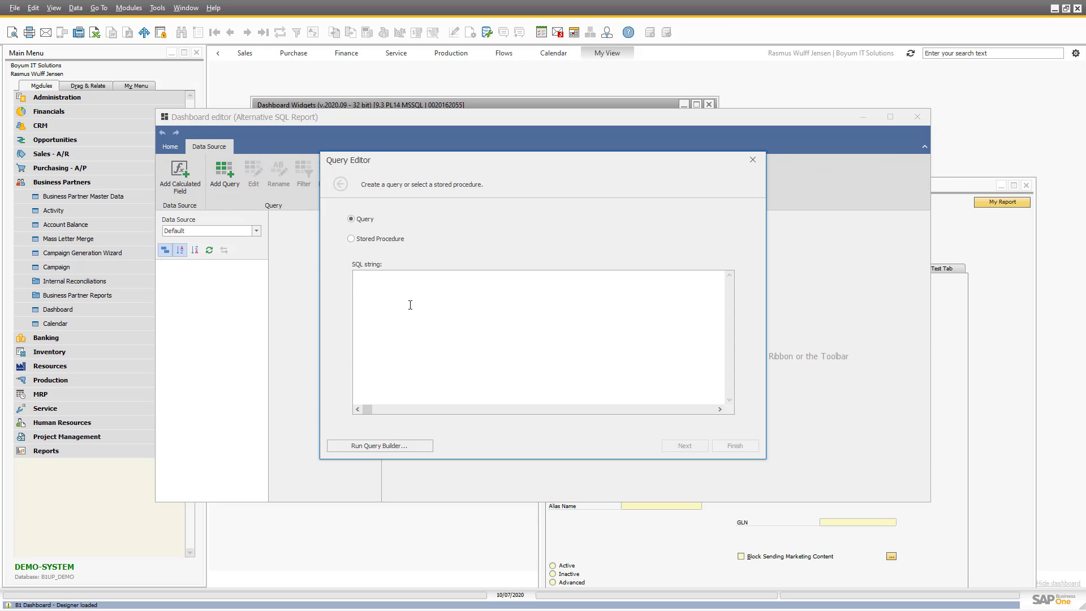
pyautogui.write('SELECT DocNum, CardCode, CardName, DocDate, DocTotal FROM OINV')
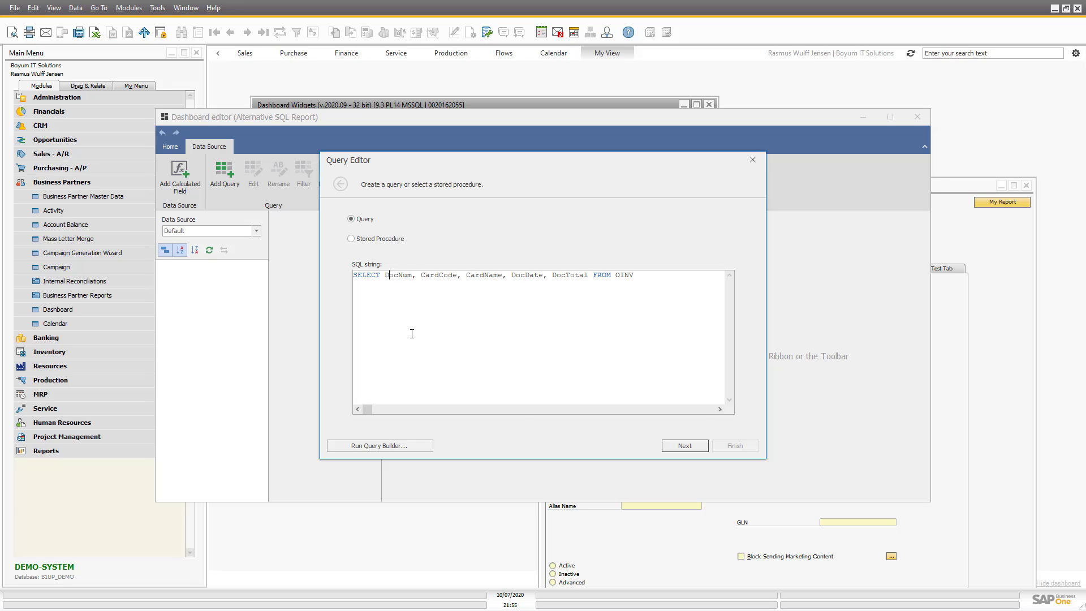
pyautogui.write('AS ')
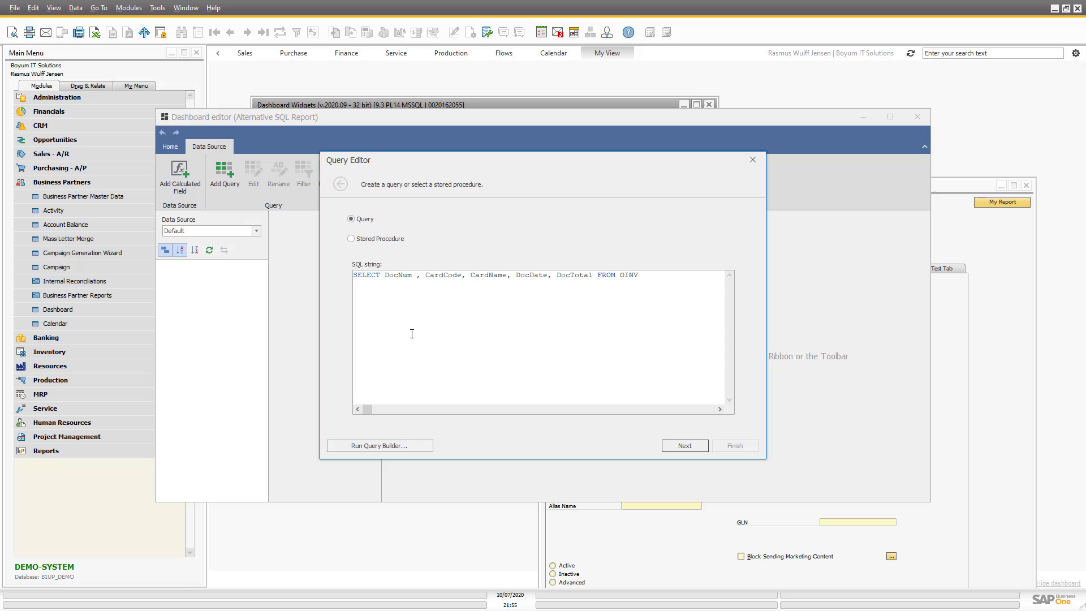
pyautogui.write('ArIn')
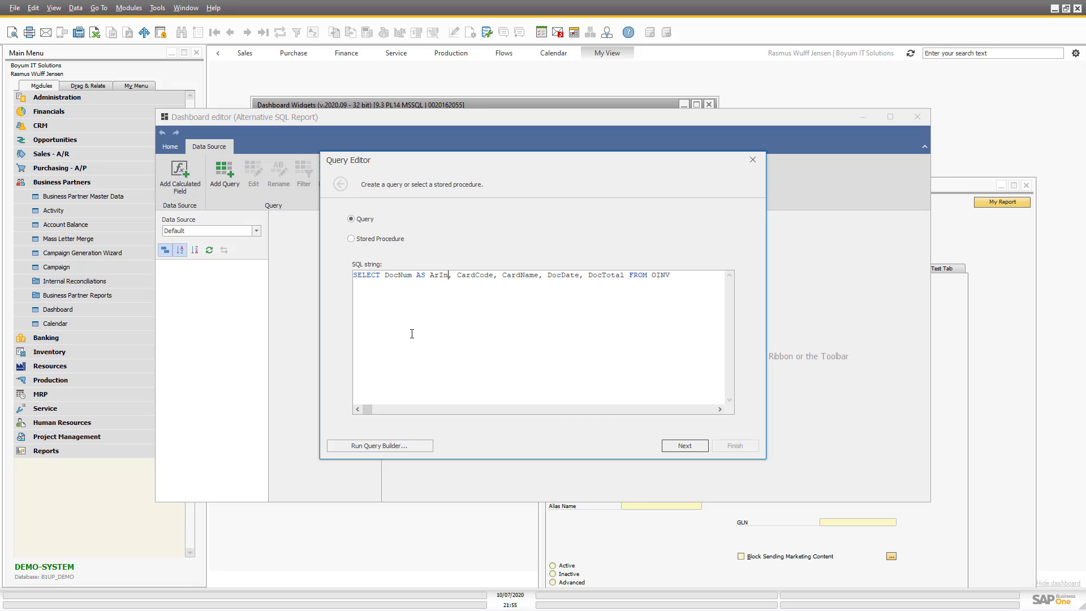
pyautogui.write('voiceNum')
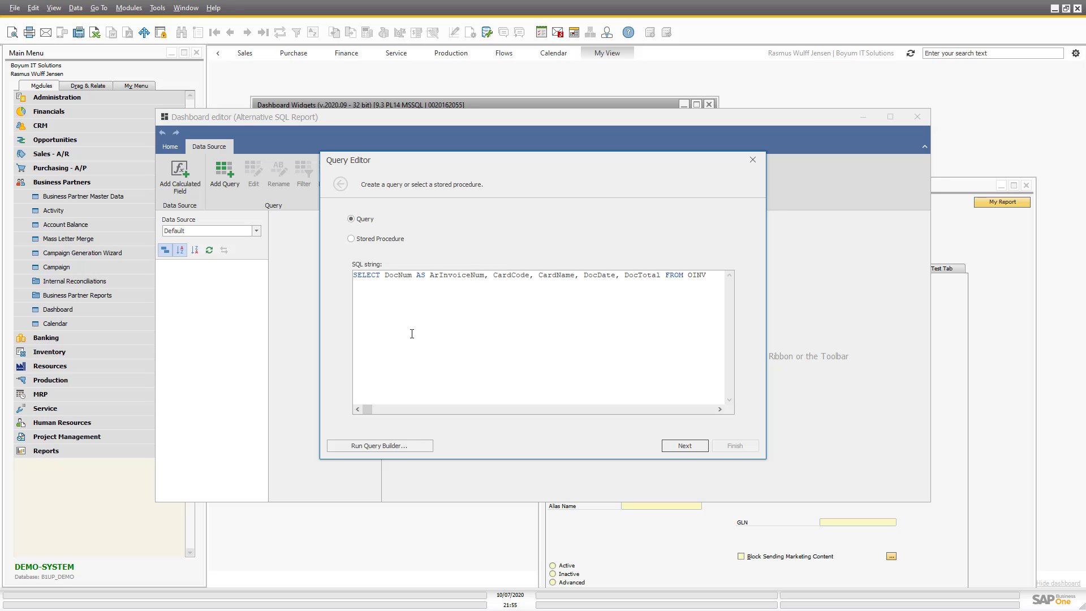
pyautogui.write('ber')
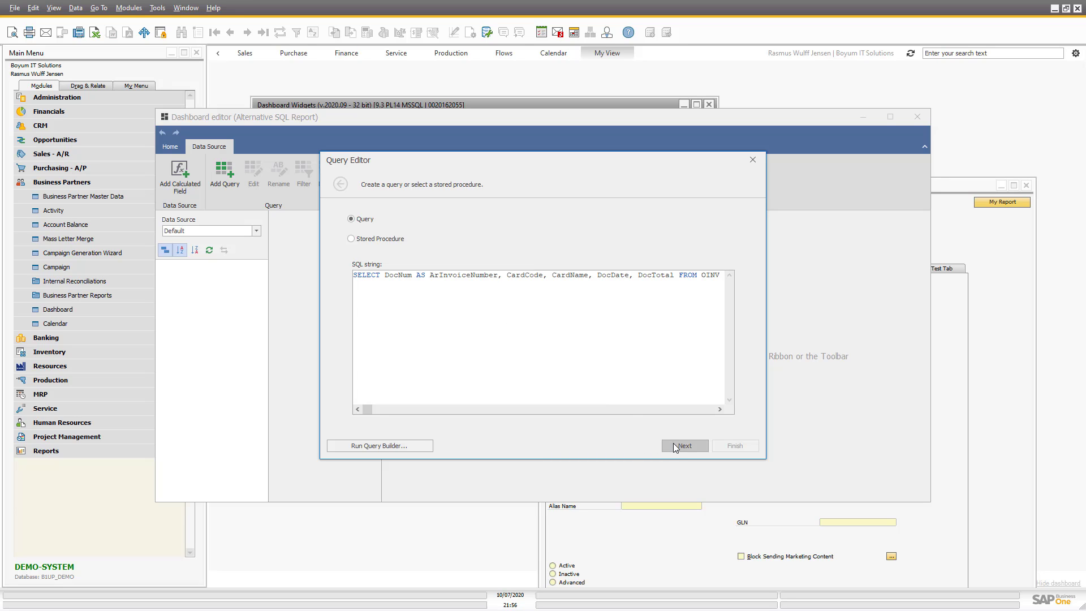
pyautogui.click(694, 445)
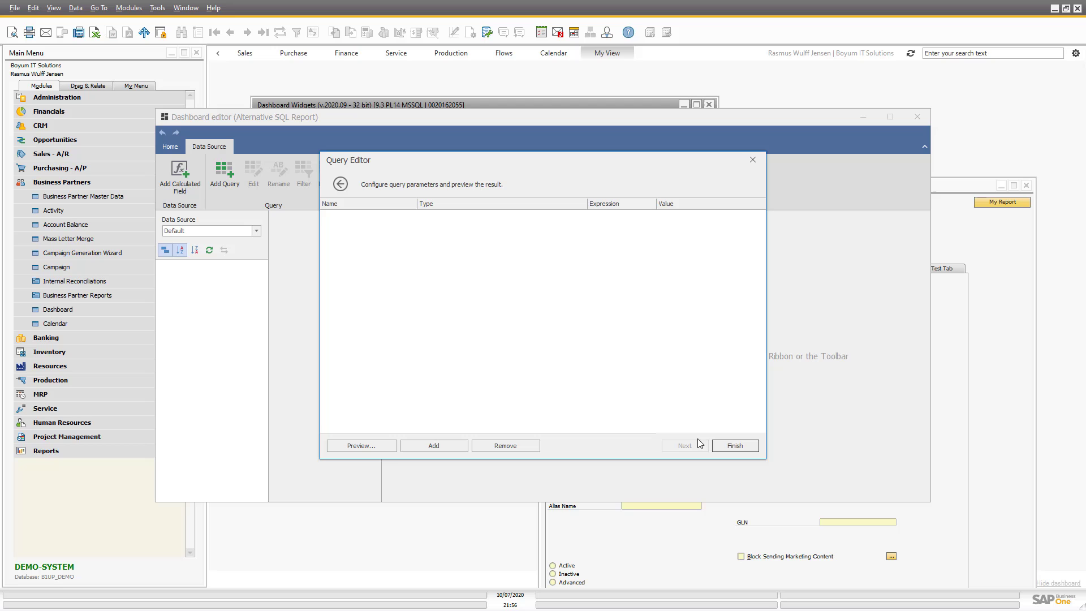
pyautogui.click(732, 446)
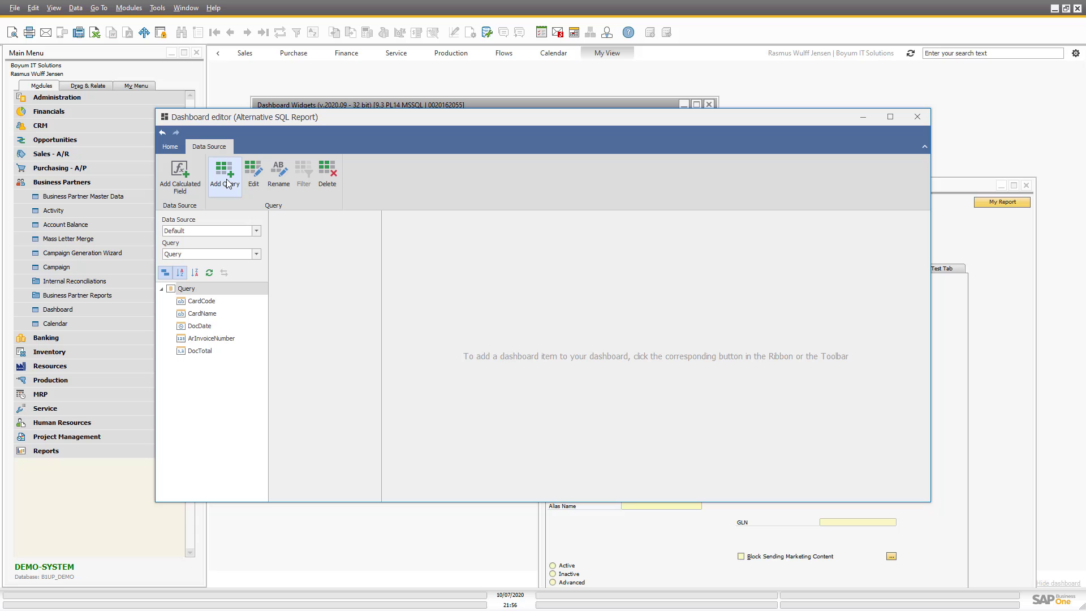
# Step: Reopen the My Report invoice list beside the dashboard editor for reference
pyautogui.click(171, 147)
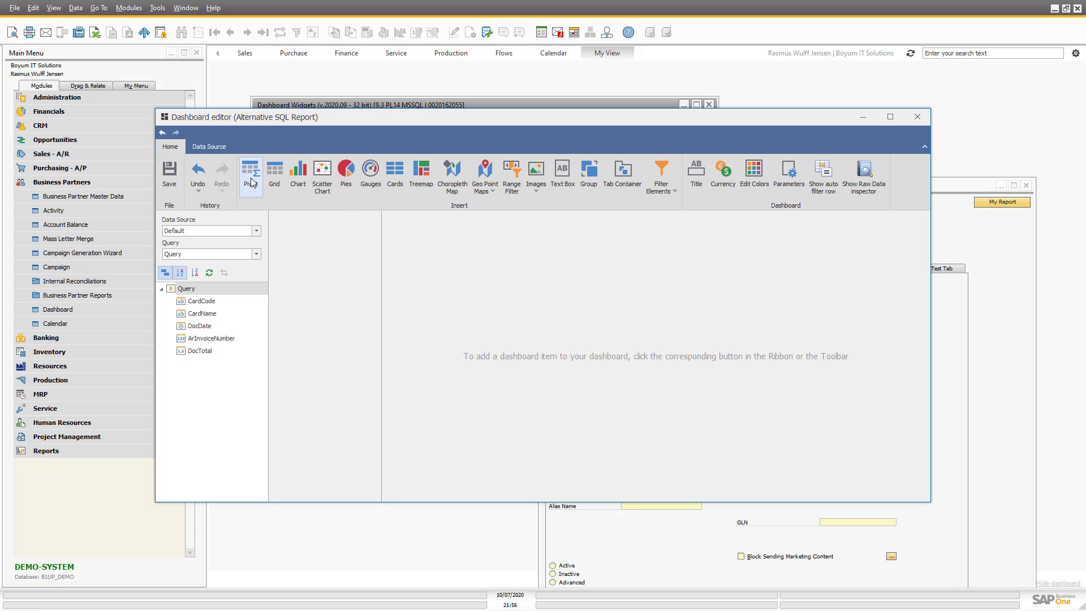
pyautogui.moveTo(317, 118); pyautogui.dragTo(462, 278)
pyautogui.click(1000, 202)
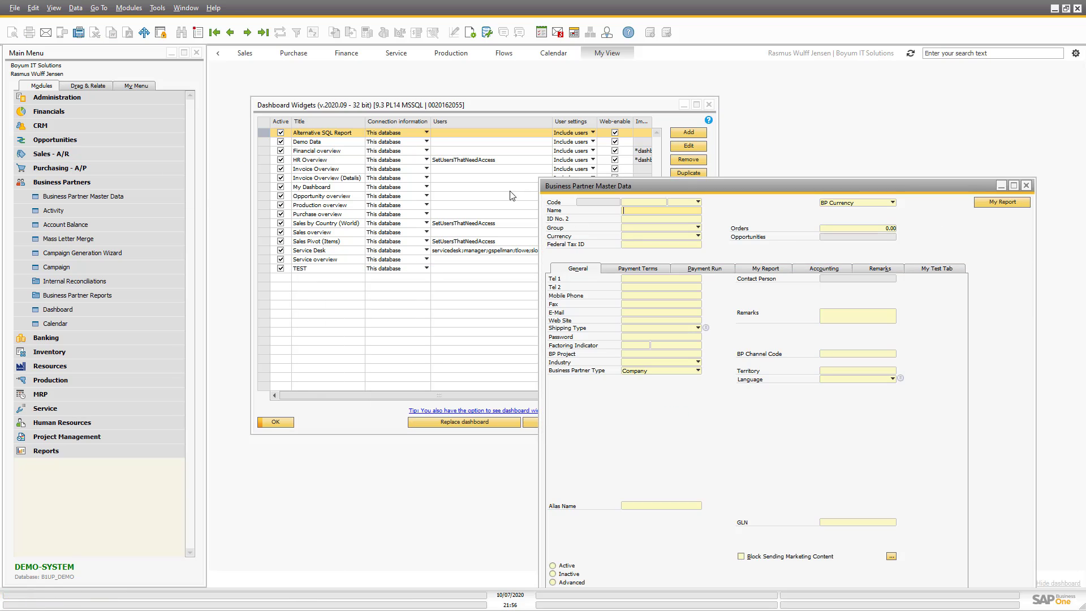
pyautogui.moveTo(334, 144); pyautogui.dragTo(230, 75)
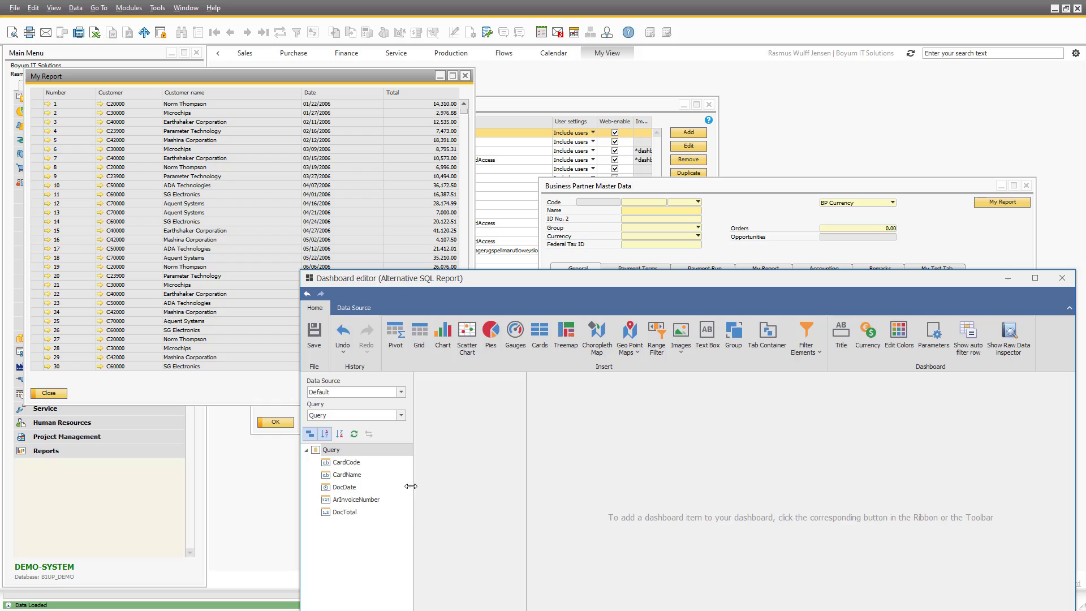
pyautogui.moveTo(455, 278); pyautogui.dragTo(441, 143)
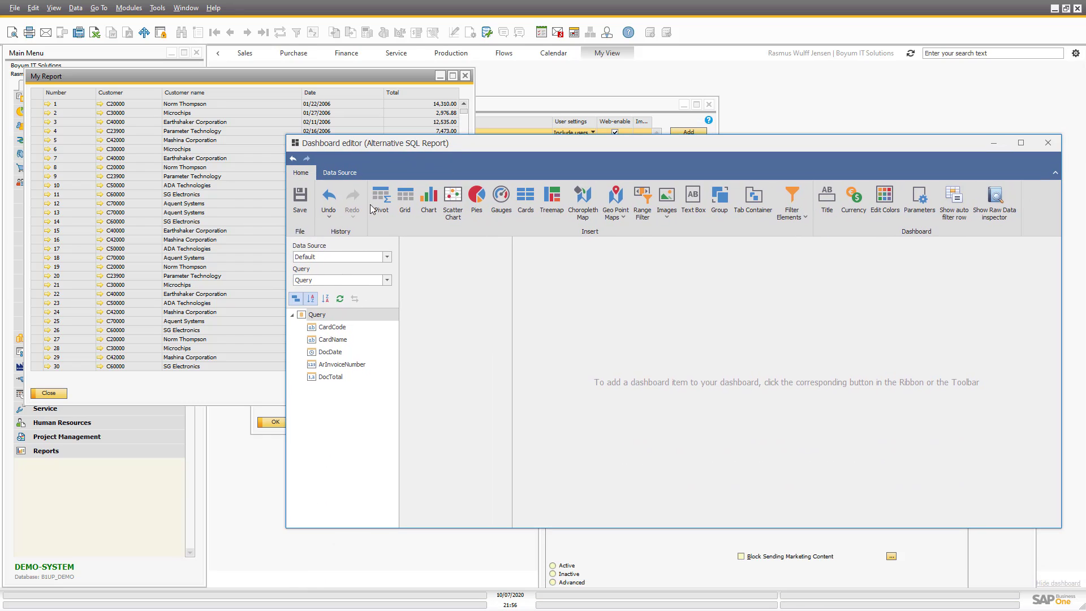
# Step: Insert a grid into the dashboard and name it My Report
pyautogui.click(413, 206)
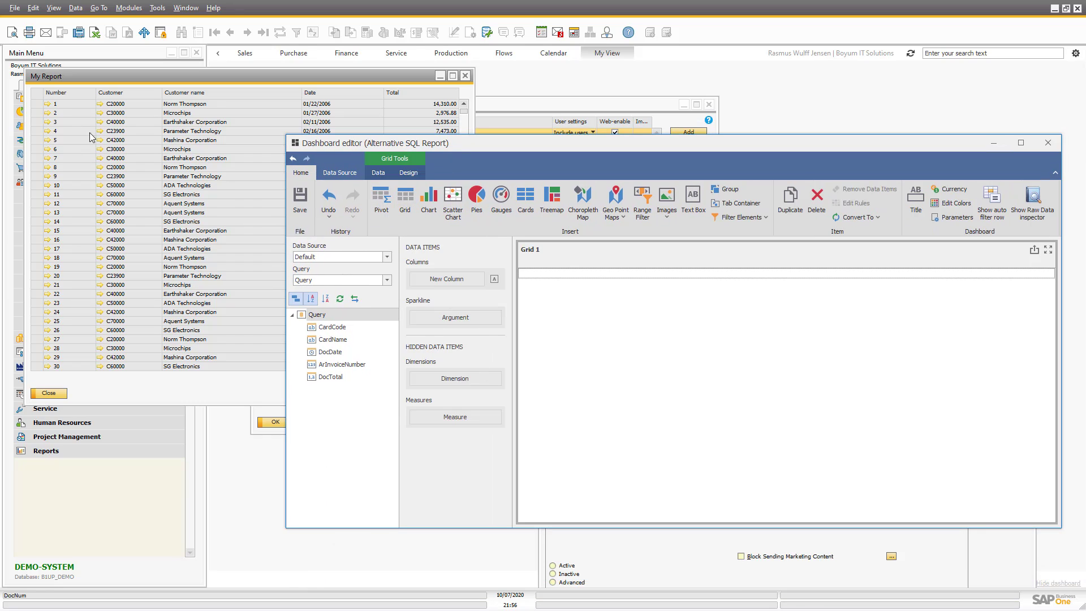
pyautogui.rightClick(559, 250)
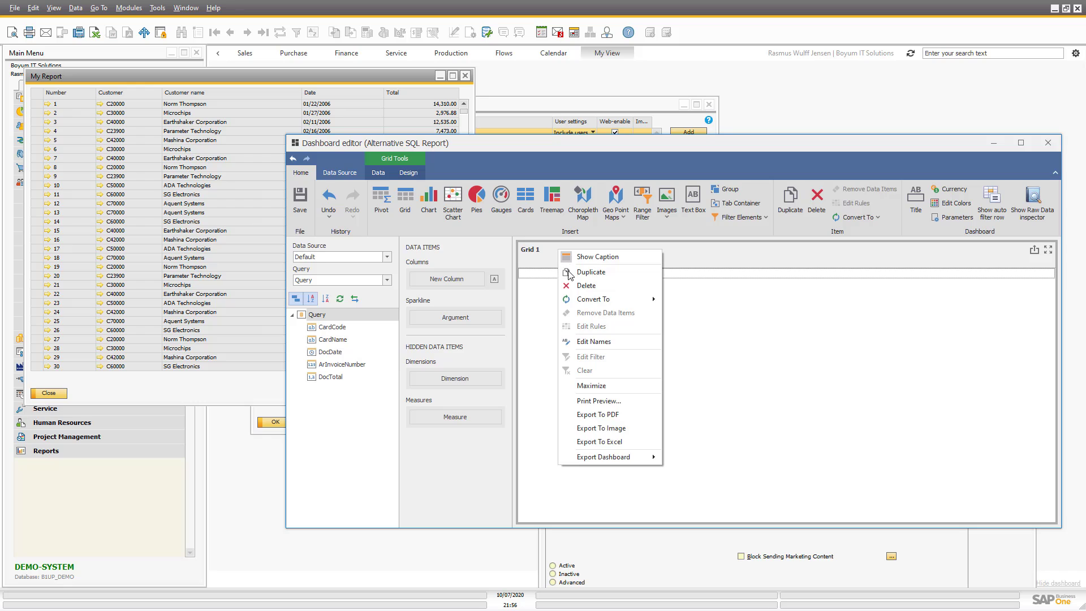
pyautogui.click(594, 343)
pyautogui.write('M')
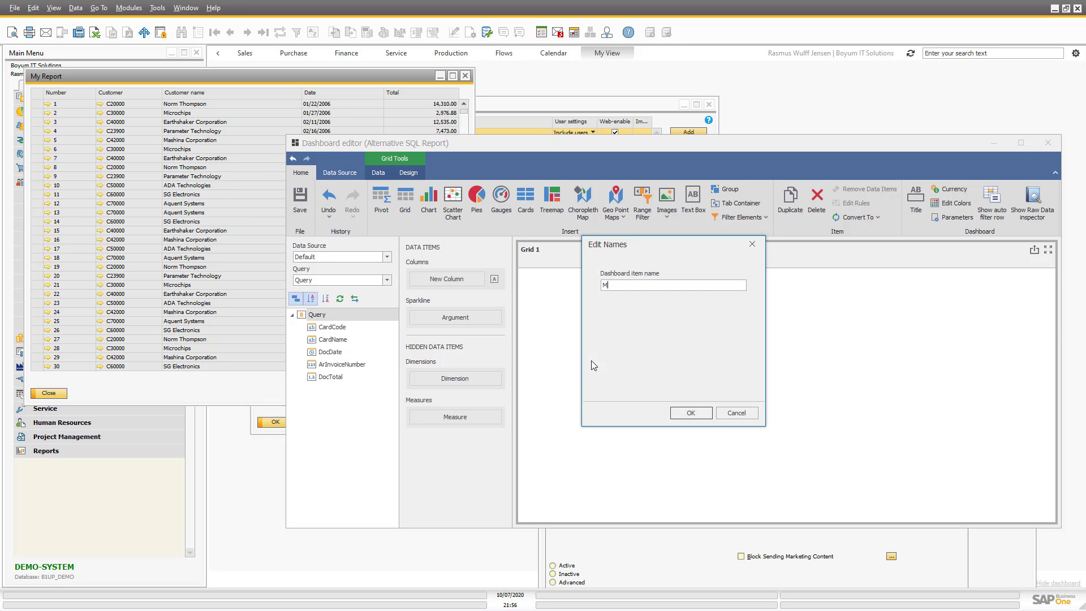
pyautogui.write('y Report')
pyautogui.click(684, 415)
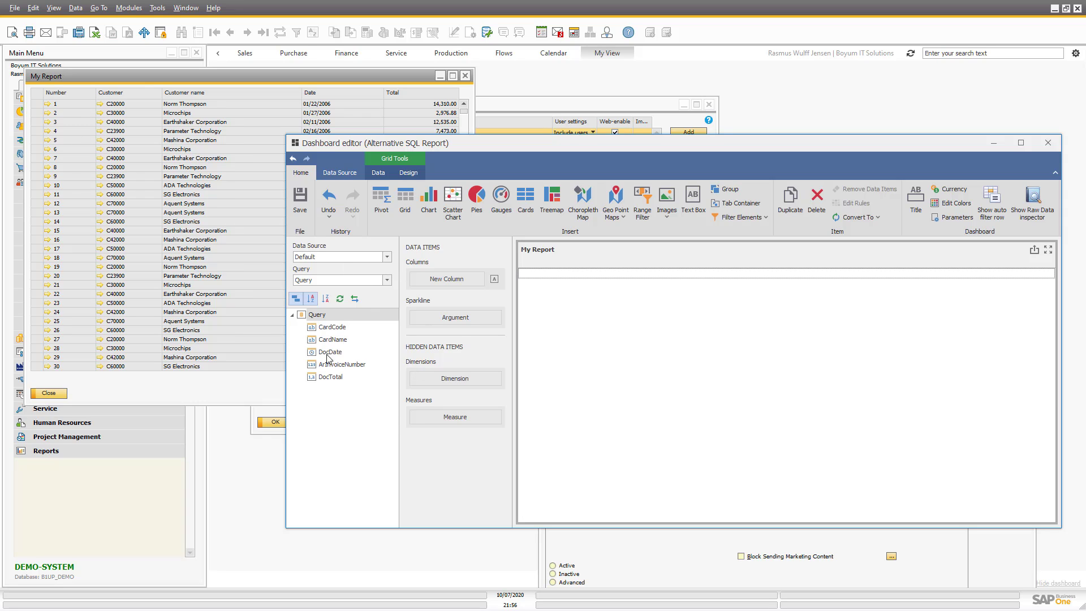
# Step: Add ArInvoiceNumber, CardCode, CardName and DocDate as grid columns
pyautogui.moveTo(332, 367); pyautogui.dragTo(447, 279)
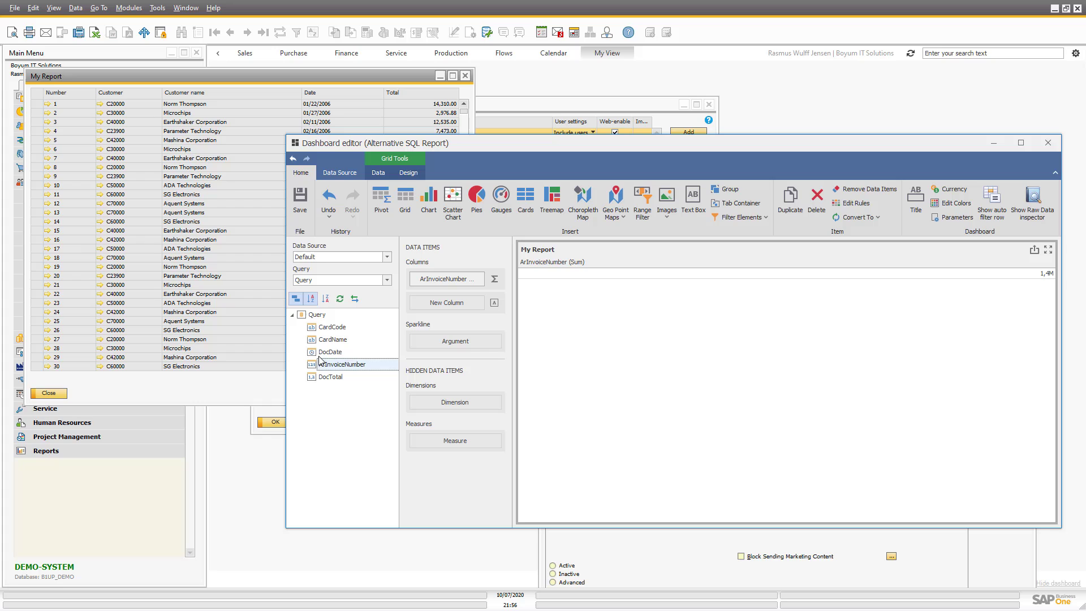
pyautogui.moveTo(332, 326); pyautogui.dragTo(436, 303)
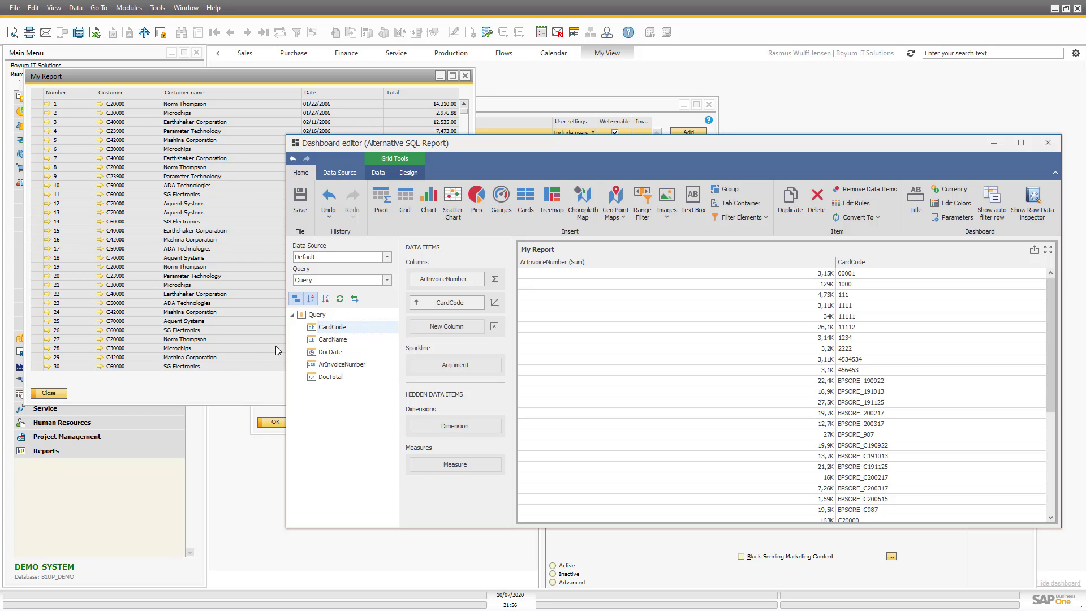
pyautogui.moveTo(330, 339); pyautogui.dragTo(444, 326)
pyautogui.moveTo(322, 355); pyautogui.dragTo(444, 356)
# Step: Add a DocTotal column and set ArInvoiceNumber and DocTotal to Dimension column type
pyautogui.moveTo(324, 382); pyautogui.dragTo(444, 374)
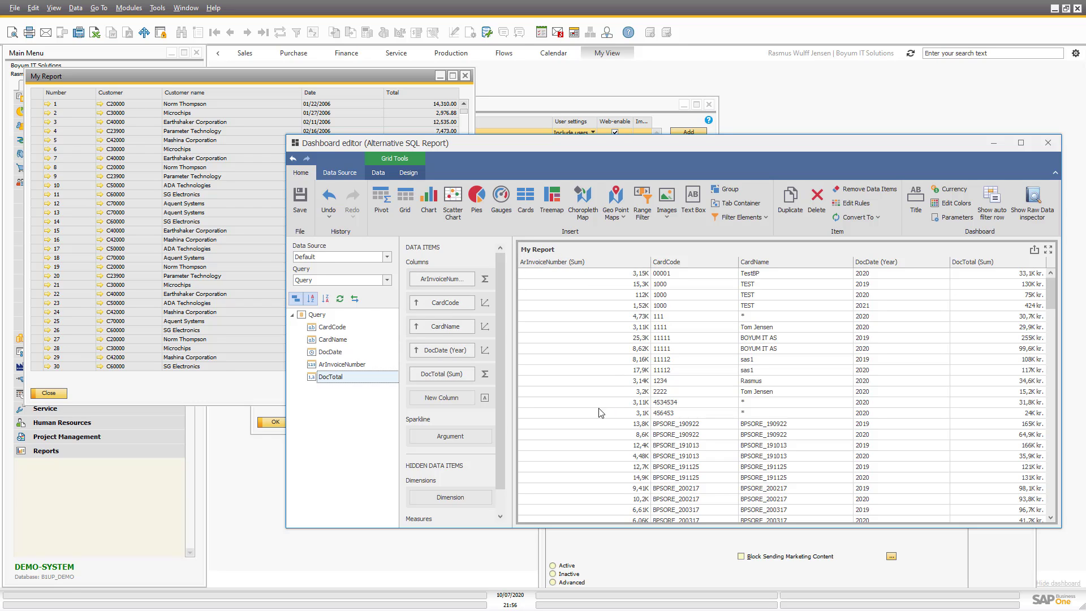
pyautogui.click(486, 281)
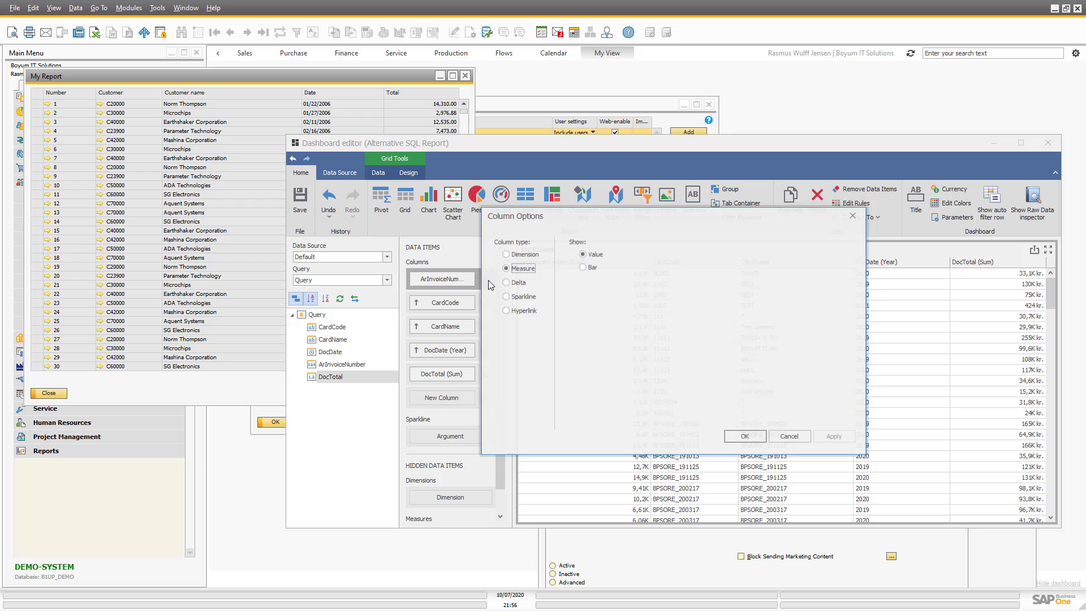
pyautogui.click(520, 255)
pyautogui.click(740, 434)
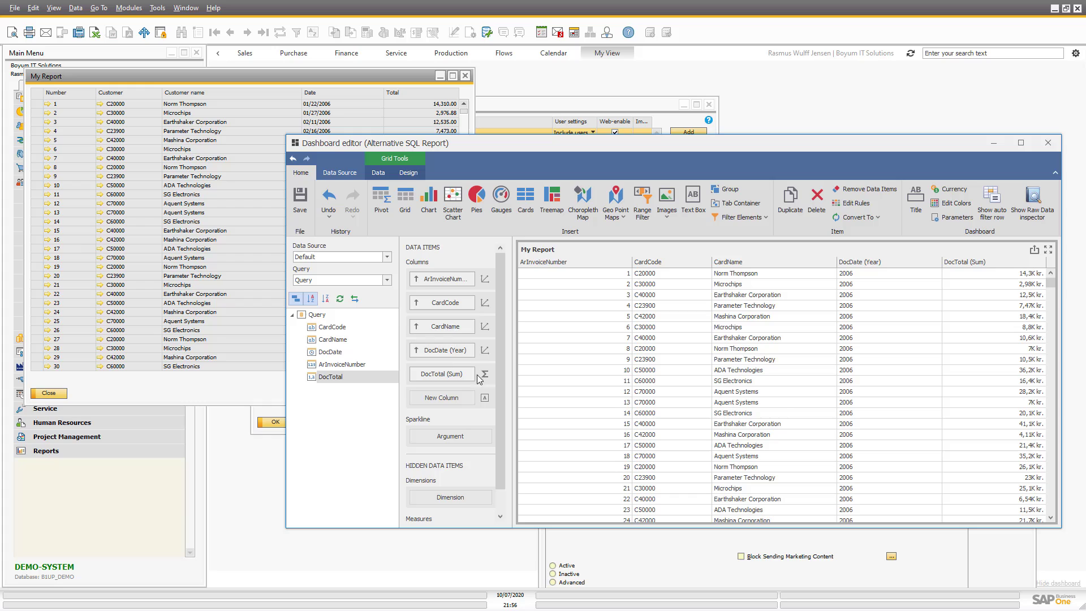
pyautogui.click(484, 375)
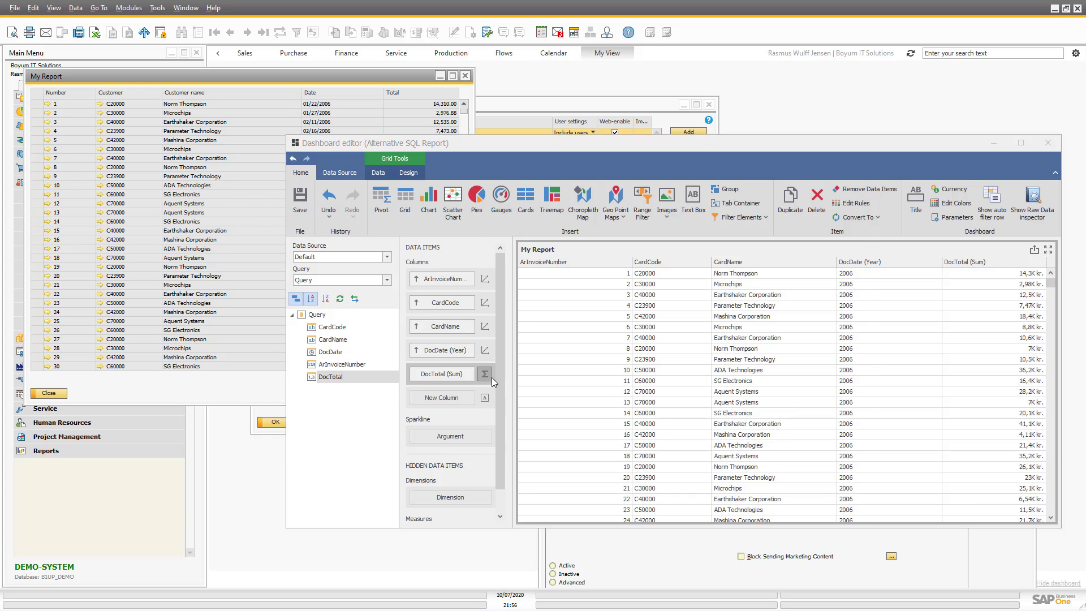
pyautogui.click(524, 254)
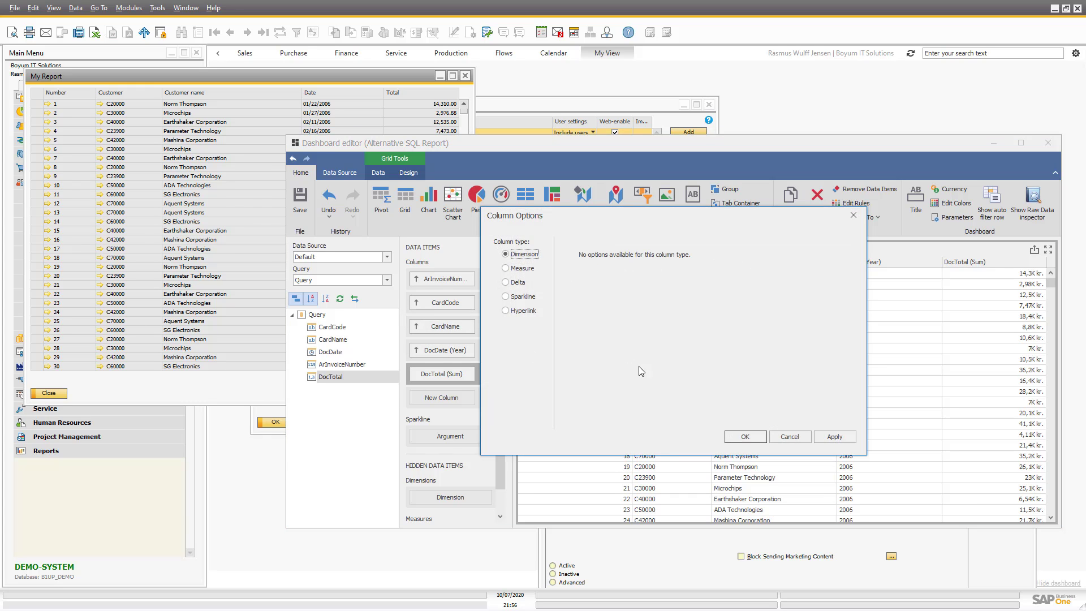
pyautogui.click(745, 437)
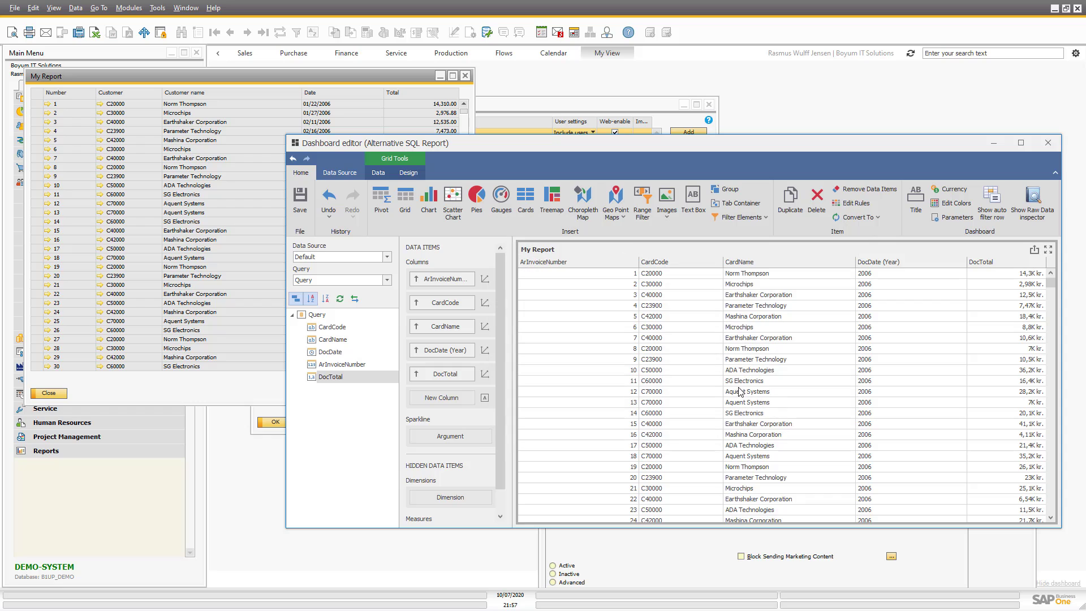
# Step: Rename the grid columns to Number, Customer, Customer Name, Date and Total
pyautogui.rightClick(575, 247)
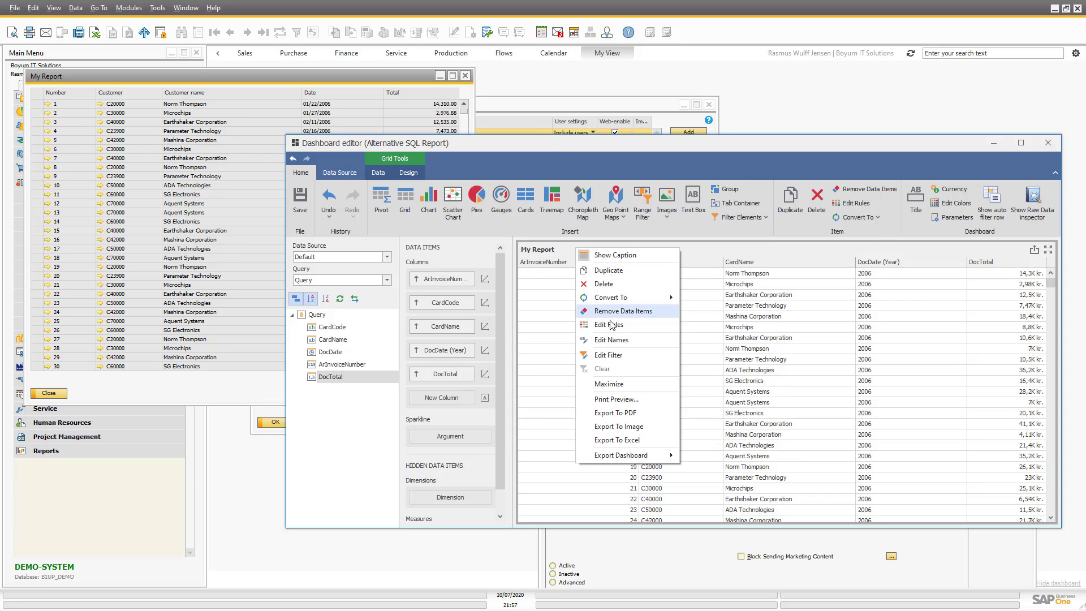
pyautogui.click(615, 341)
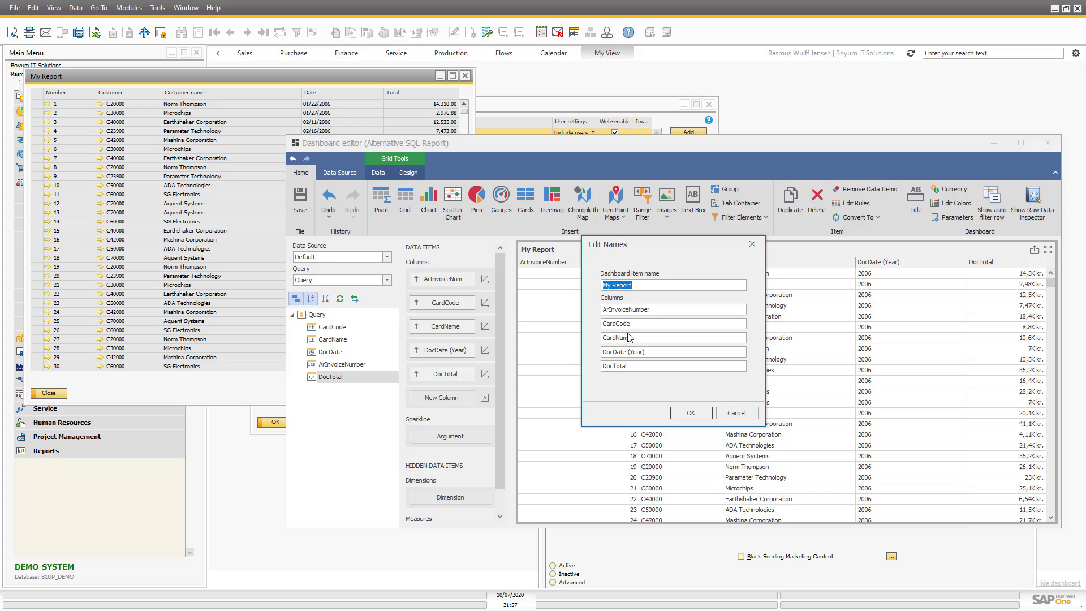
pyautogui.click(621, 310)
pyautogui.hotkey('ctrl', 'a')
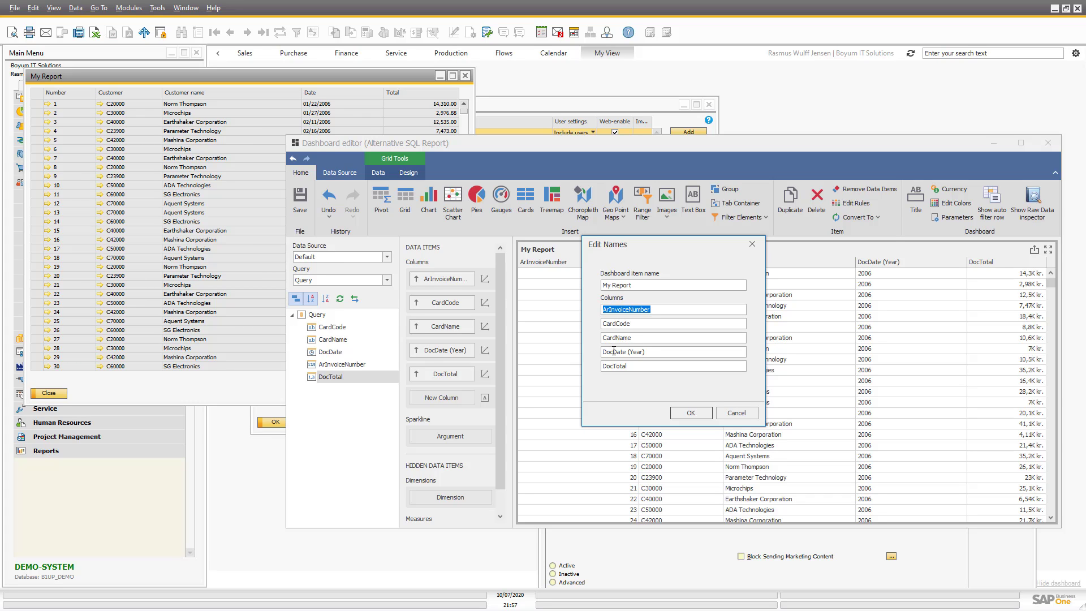
pyautogui.write('Nu')
pyautogui.press('Tab')
pyautogui.write('Cy')
pyautogui.press('Tab')
pyautogui.write('C')
pyautogui.press('Tab')
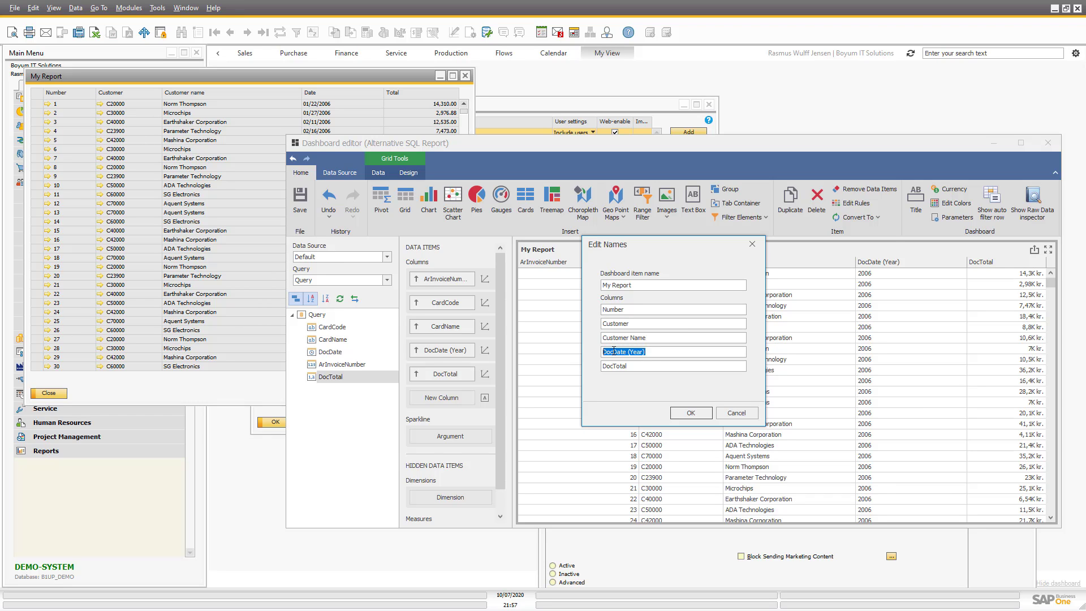
pyautogui.write('Date')
pyautogui.press('Tab')
pyautogui.write('Tota')
pyautogui.click(694, 413)
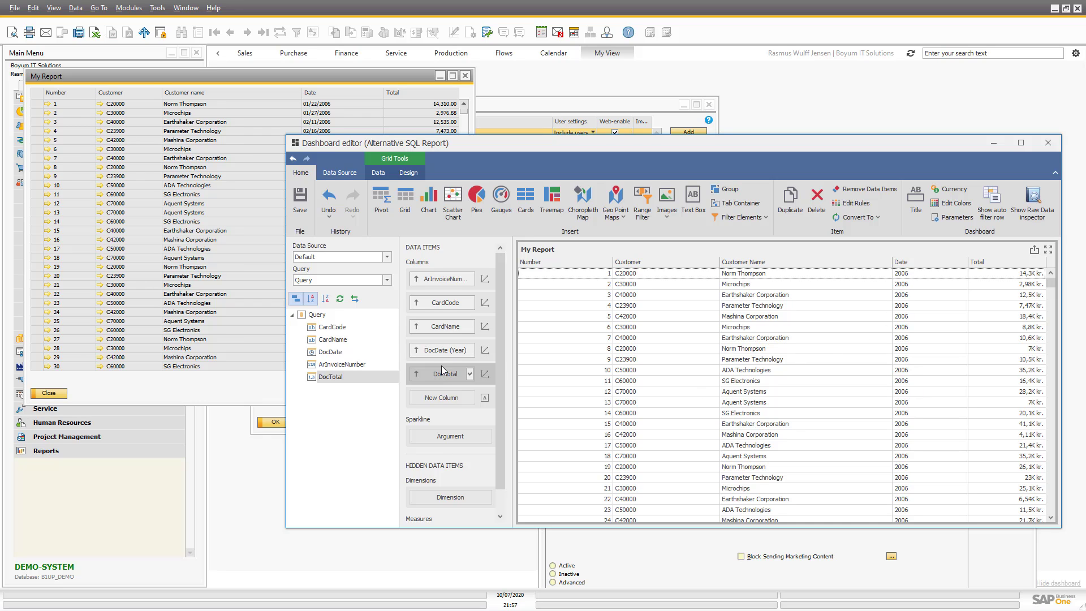
# Step: Show exact dates in Date and format Total as Number, unit Ones, with group separators
pyautogui.click(484, 350)
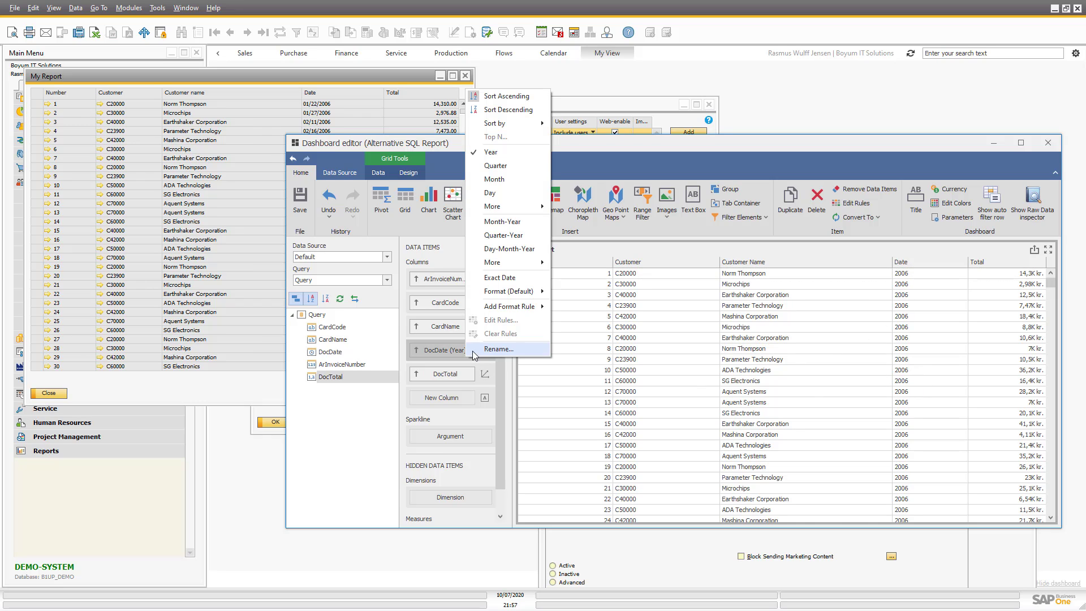
pyautogui.click(511, 278)
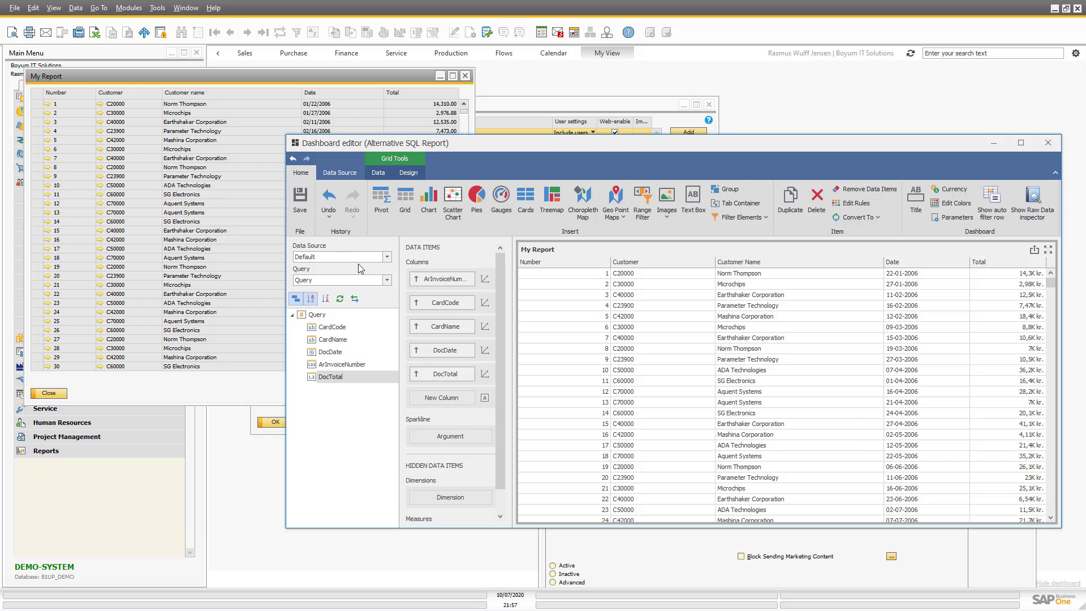
pyautogui.click(470, 374)
pyautogui.click(490, 449)
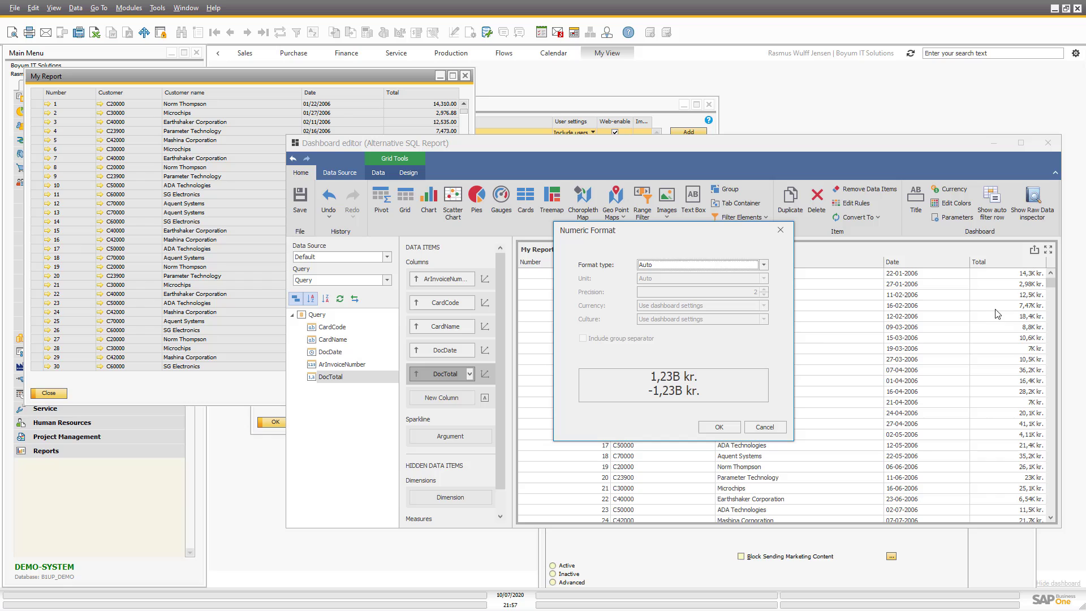
pyautogui.click(659, 266)
pyautogui.click(659, 298)
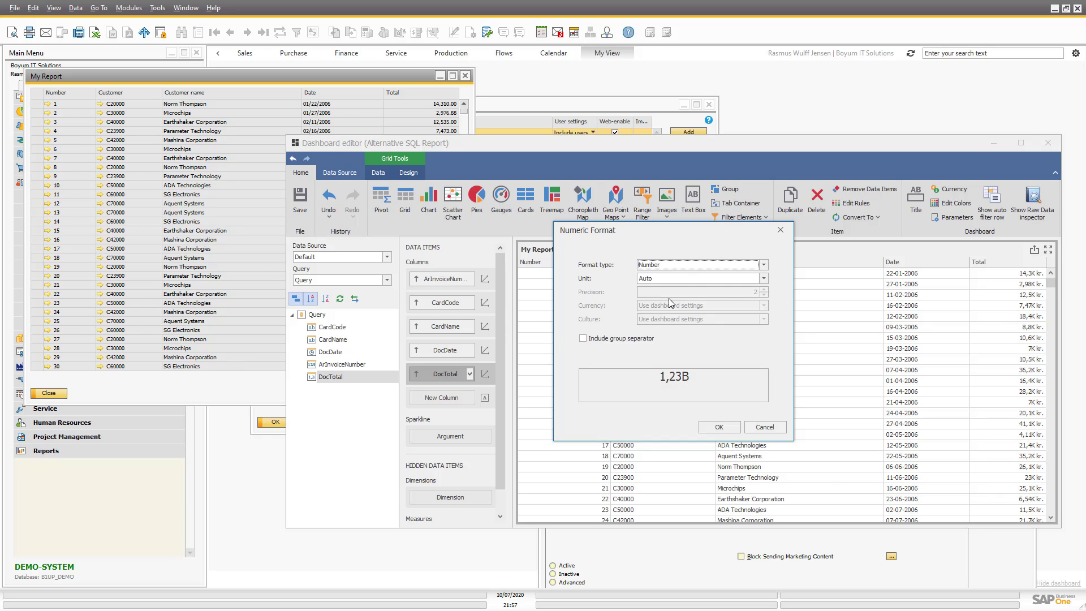
pyautogui.click(659, 278)
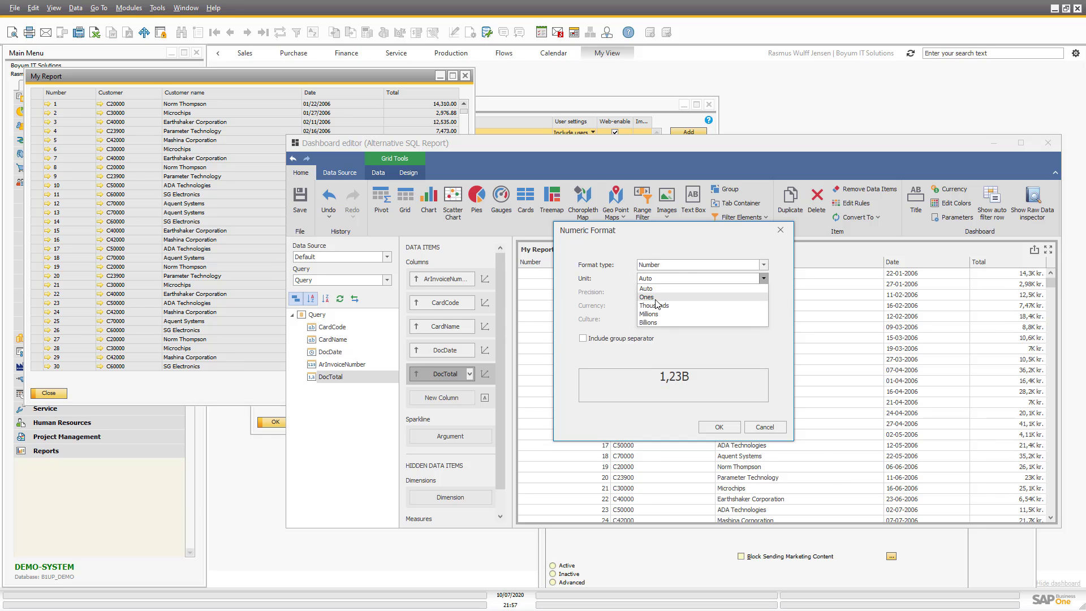
pyautogui.click(662, 296)
pyautogui.click(621, 338)
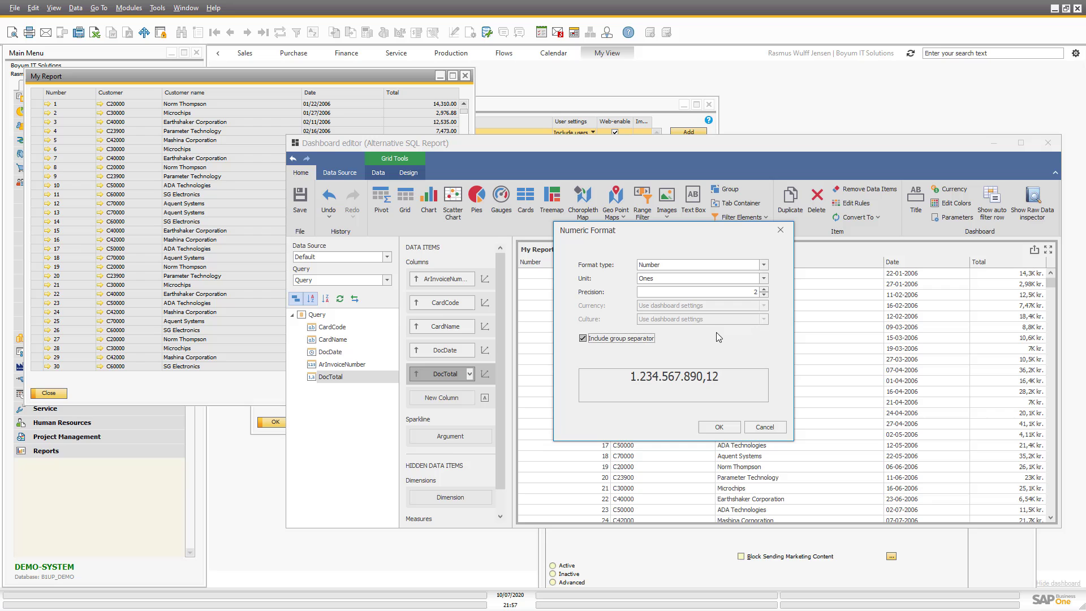
pyautogui.click(710, 426)
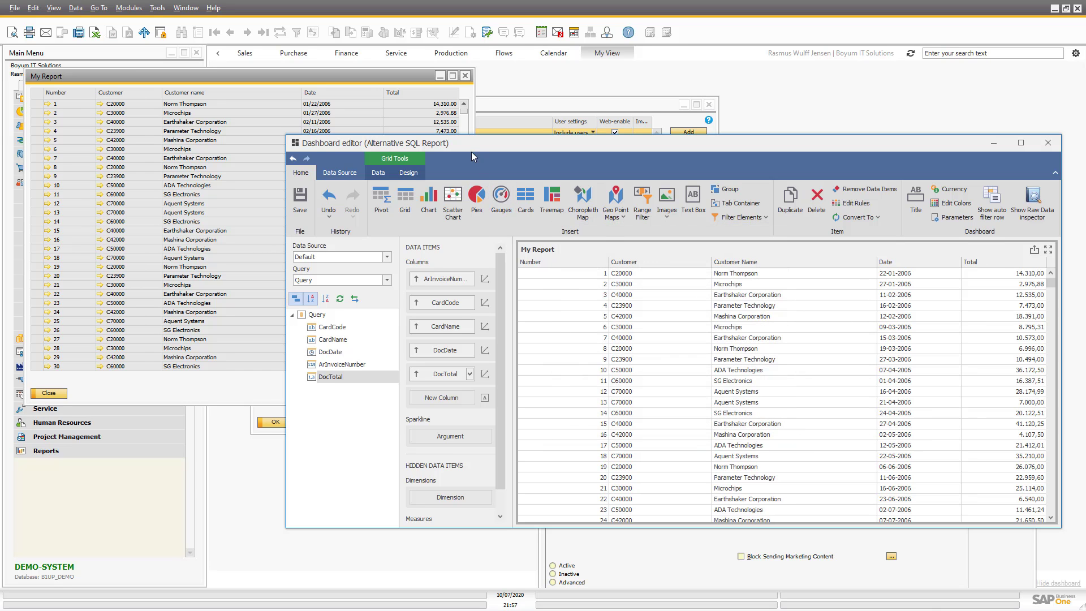
# Step: Add a Sum total of 21.567.145,21 beneath the Total column
pyautogui.moveTo(470, 151); pyautogui.dragTo(315, 121)
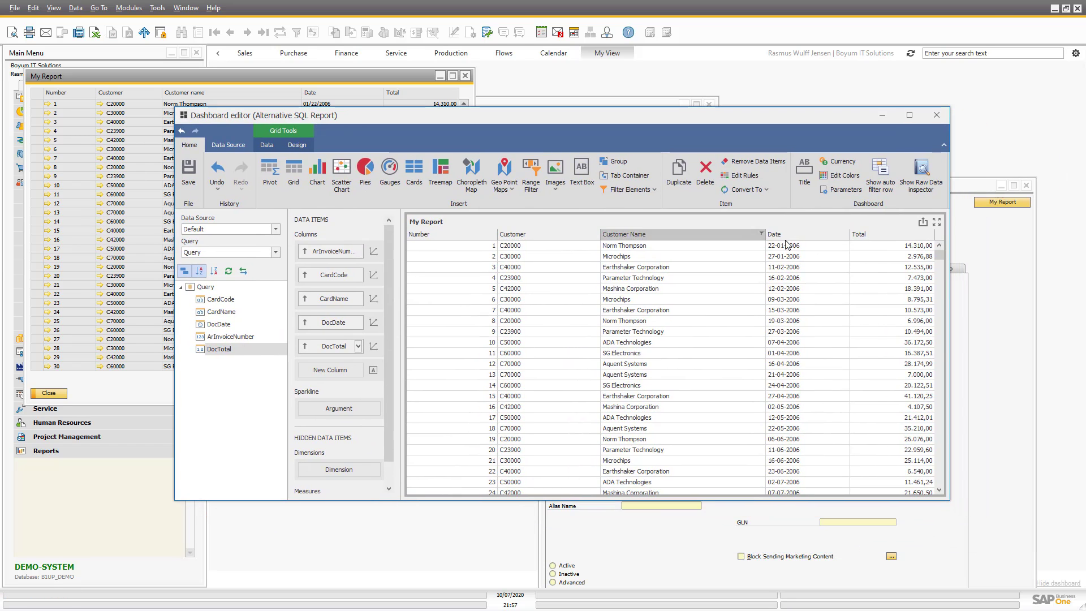
pyautogui.rightClick(859, 235)
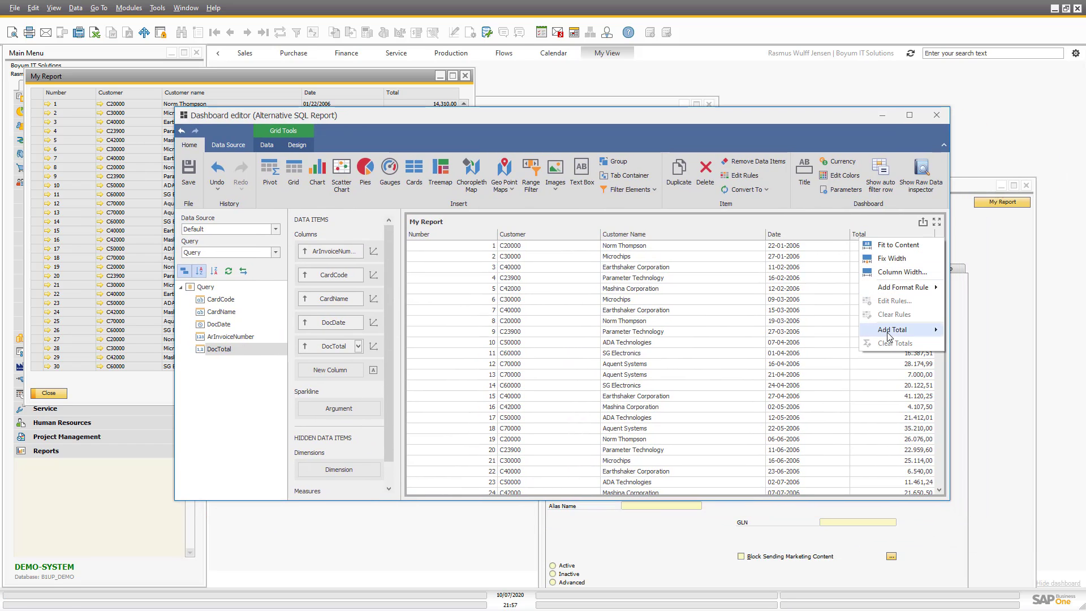
pyautogui.moveTo(891, 334)
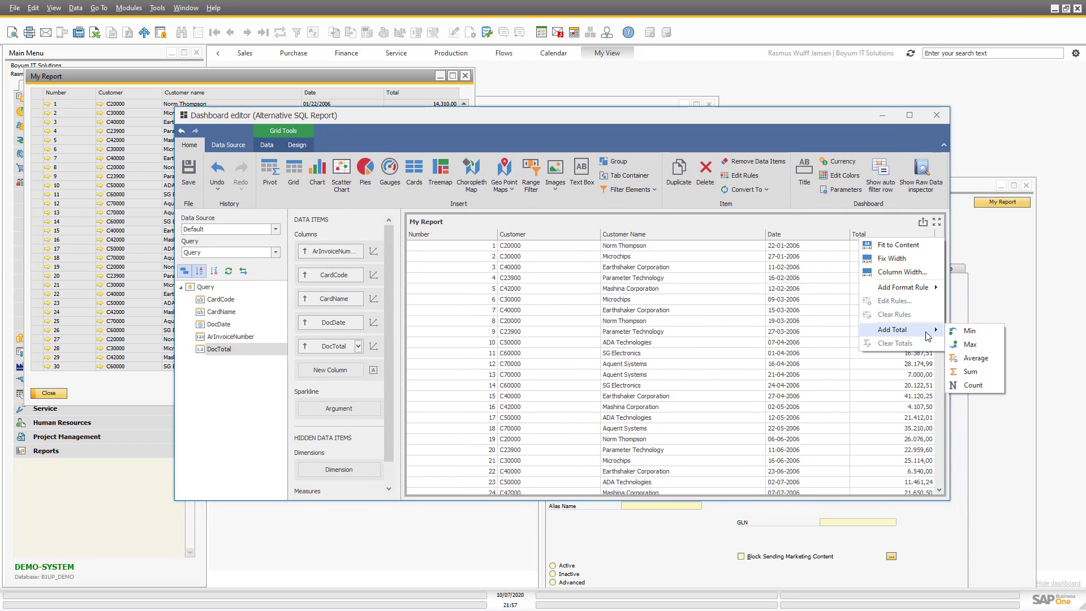
pyautogui.click(969, 373)
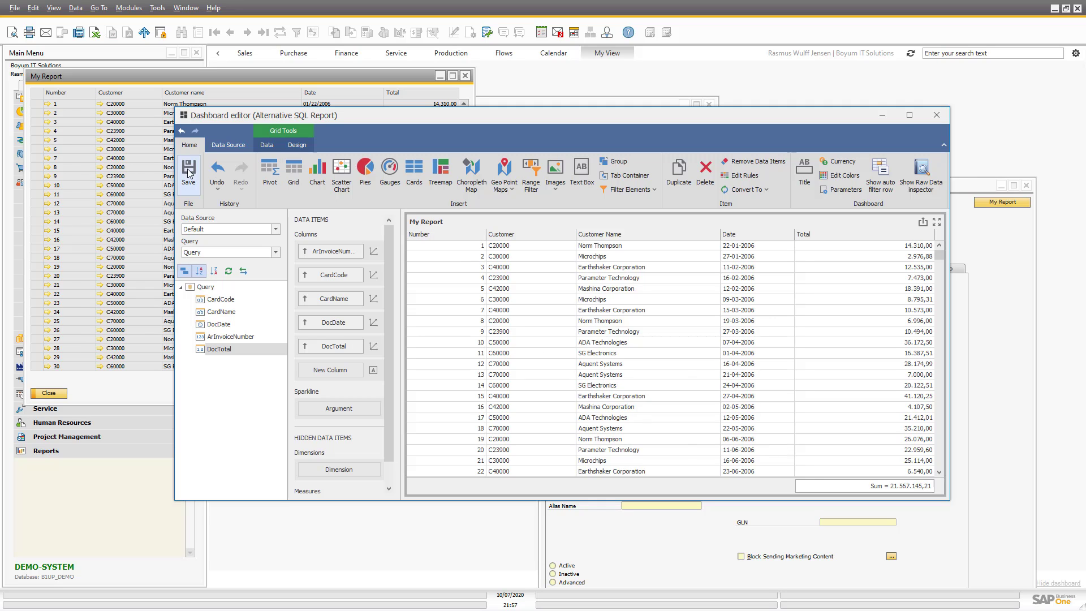
# Step: Close the dashboard editor and old My Report window, and open My Report's universal function settings
pyautogui.click(925, 122)
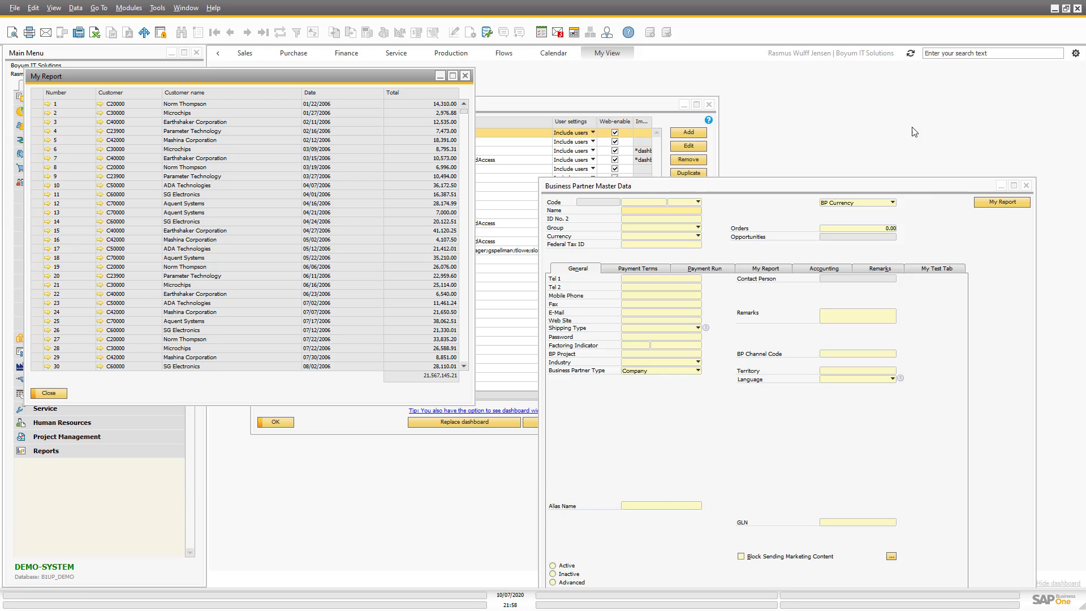
pyautogui.click(465, 75)
pyautogui.rightClick(995, 207)
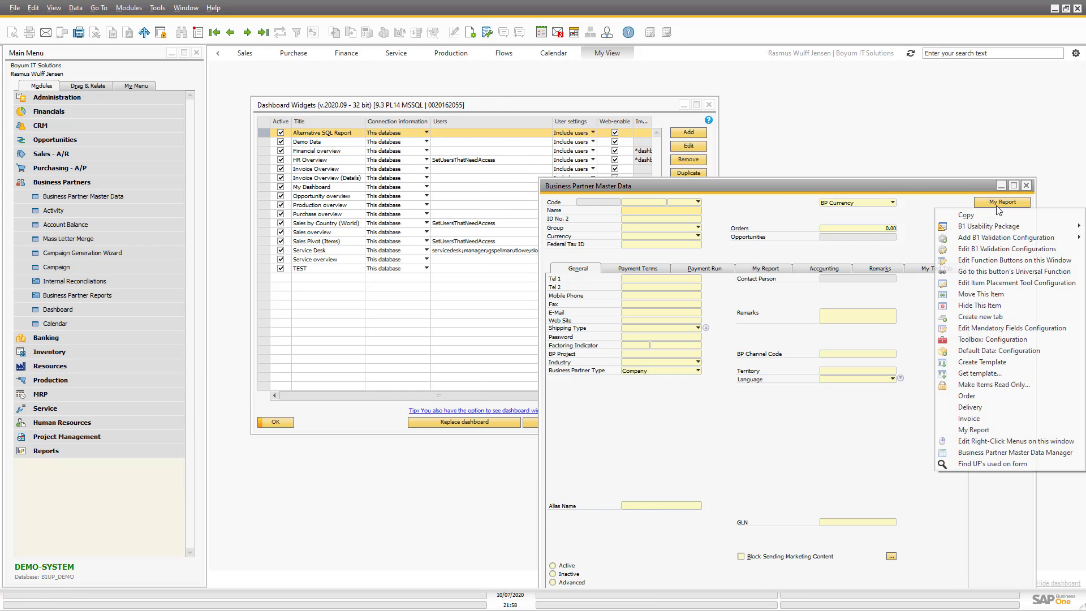
pyautogui.click(975, 274)
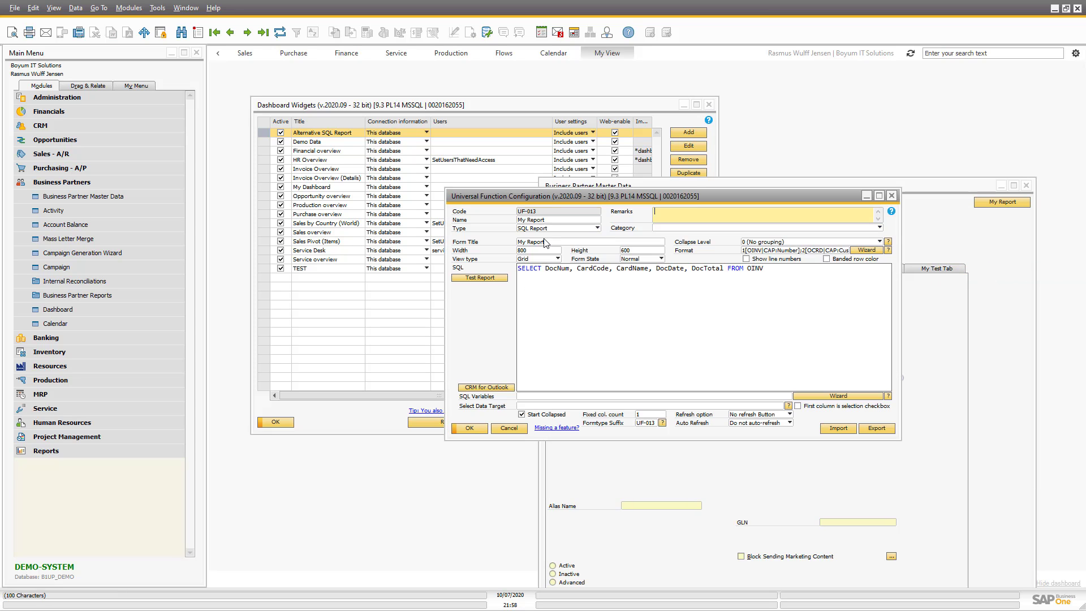
# Step: Make the function a Dashboard using Alternative SQL Report, titled My Report, and update it
pyautogui.click(542, 229)
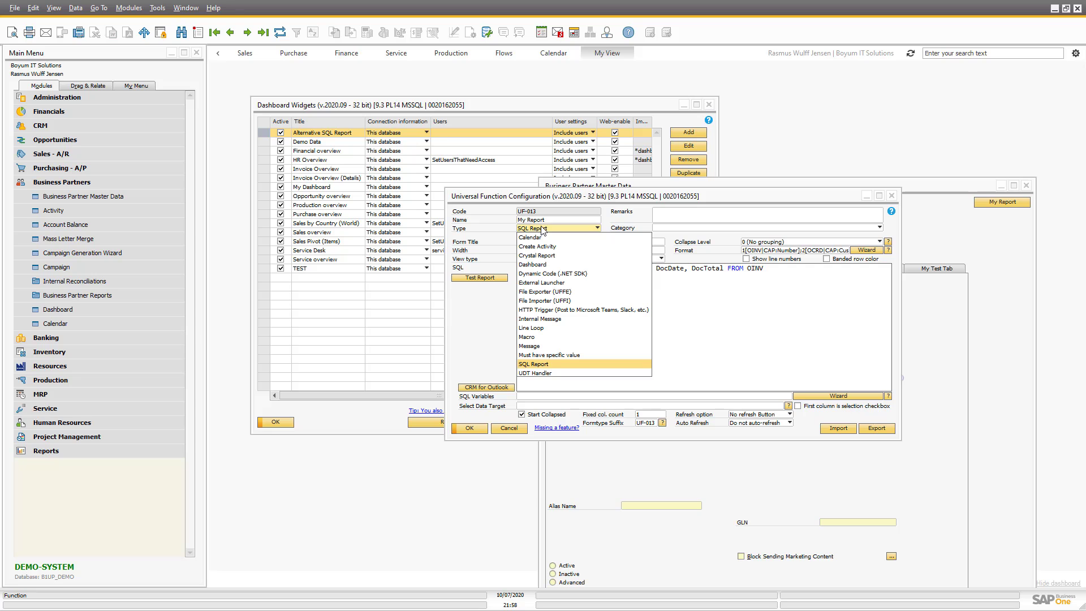
pyautogui.click(539, 263)
pyautogui.click(541, 250)
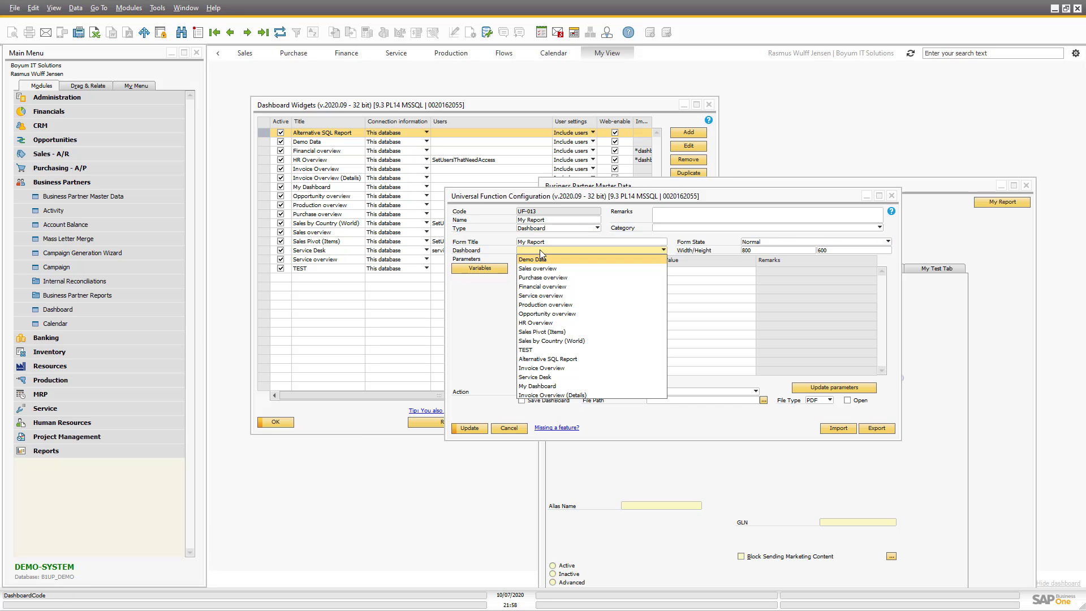
pyautogui.click(541, 360)
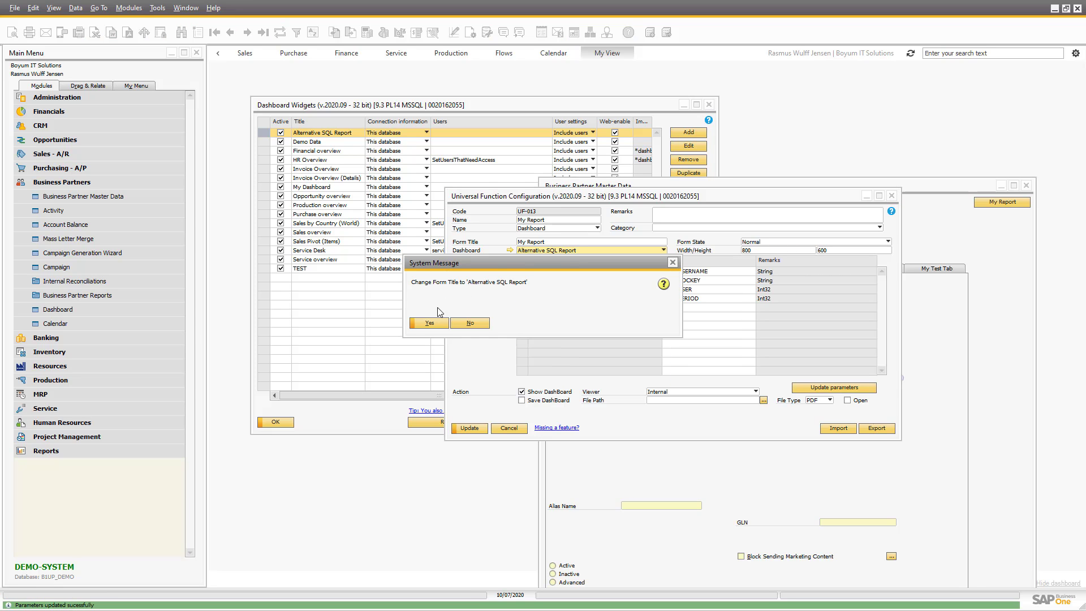
pyautogui.click(433, 327)
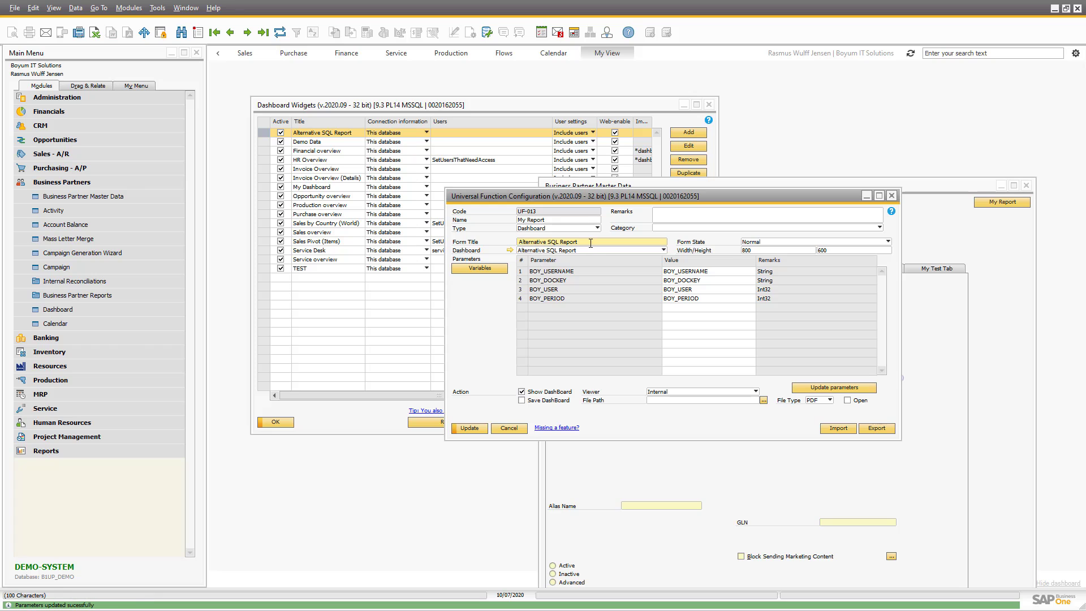
pyautogui.hotkey('shift', 'Home')
pyautogui.write('M')
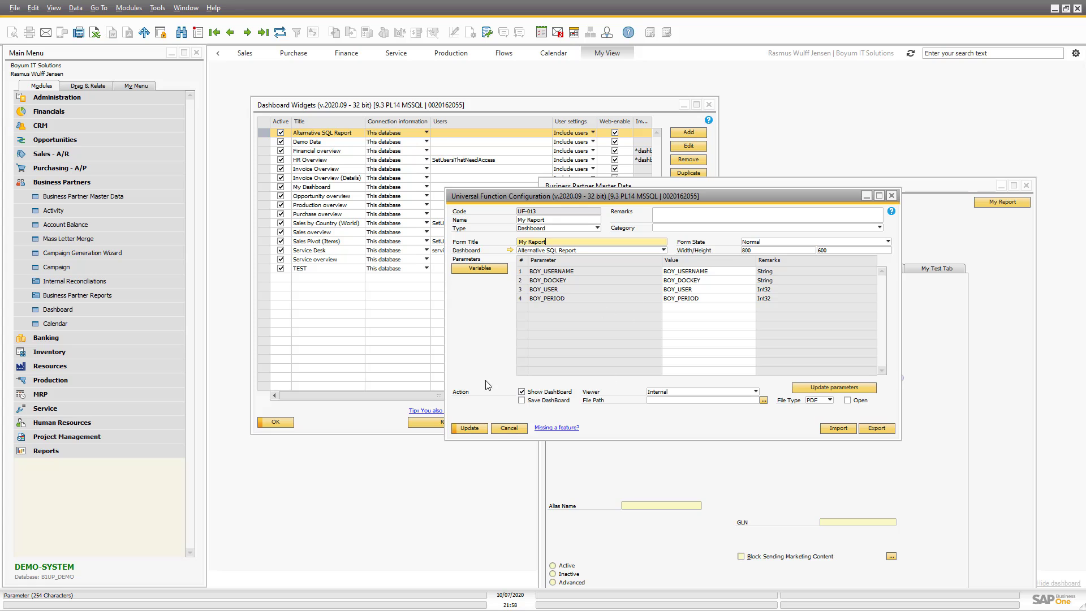
pyautogui.click(469, 428)
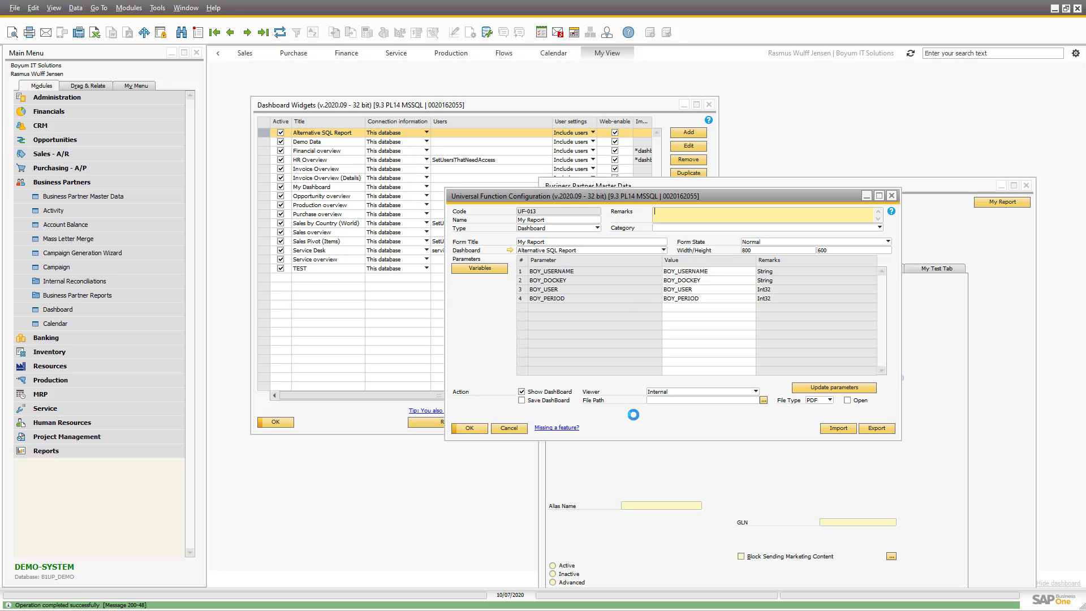
pyautogui.click(469, 431)
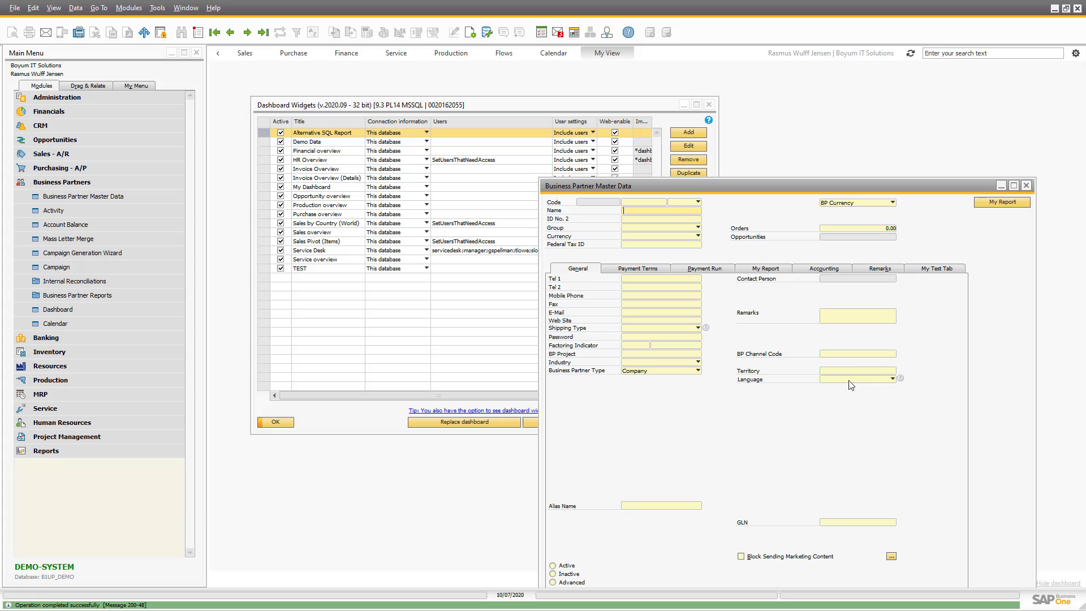
pyautogui.click(998, 204)
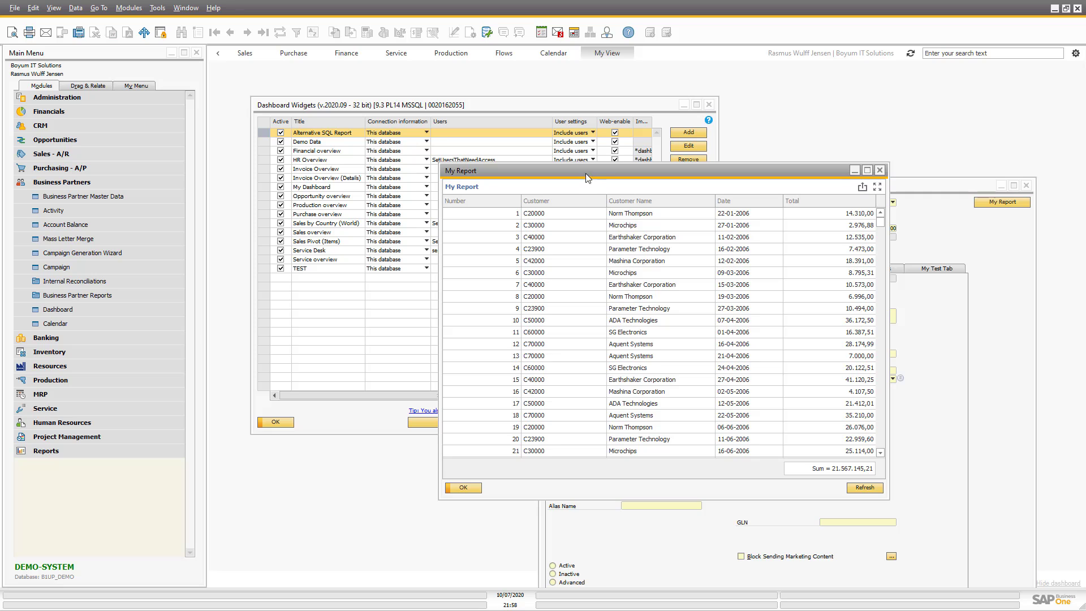
pyautogui.moveTo(586, 173); pyautogui.dragTo(590, 126)
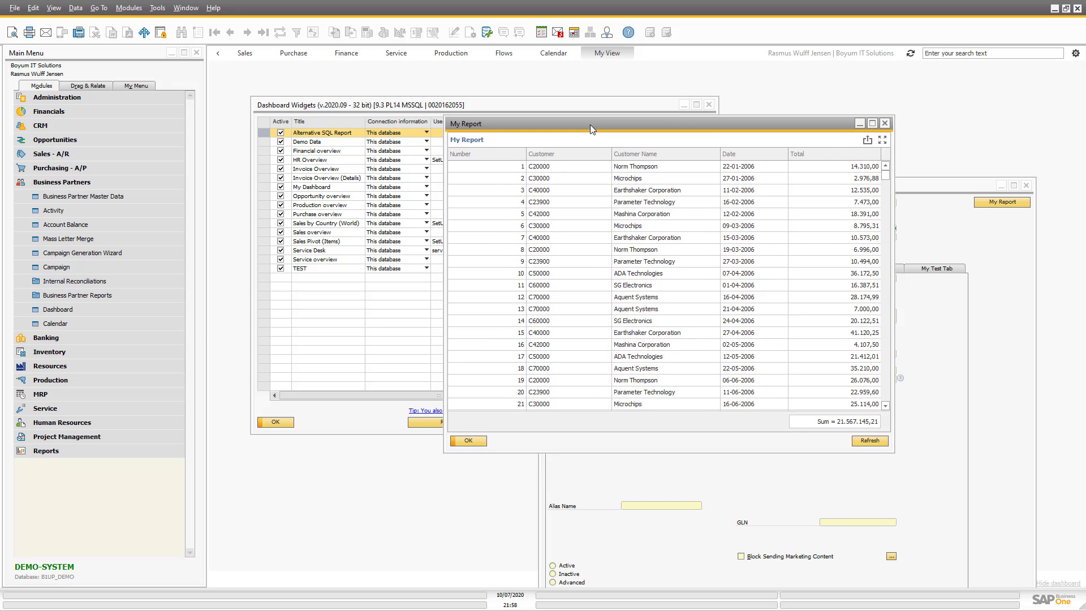
pyautogui.rightClick(508, 192)
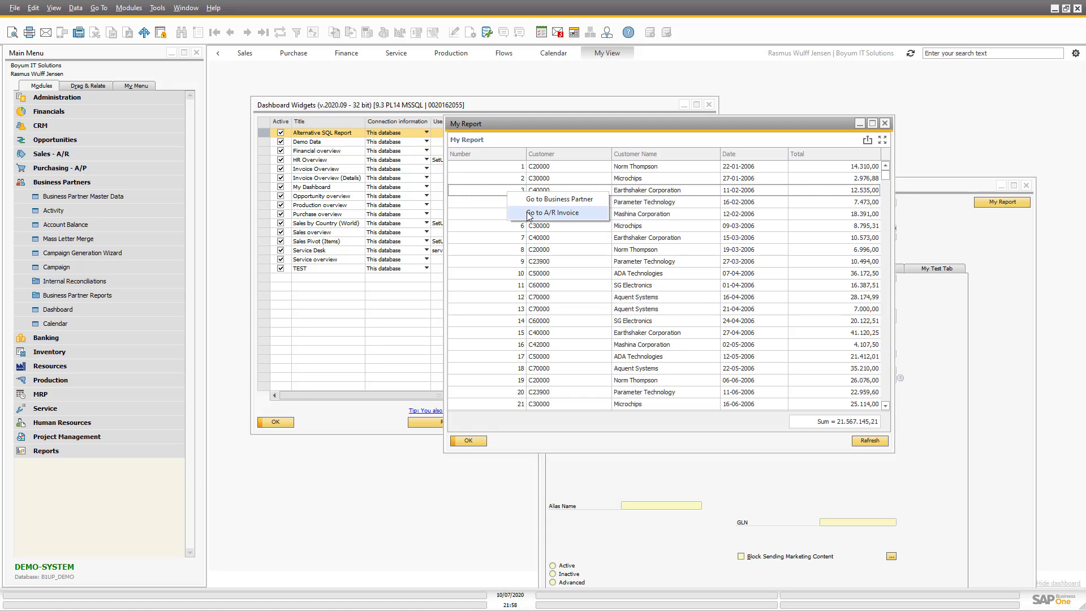
pyautogui.click(529, 214)
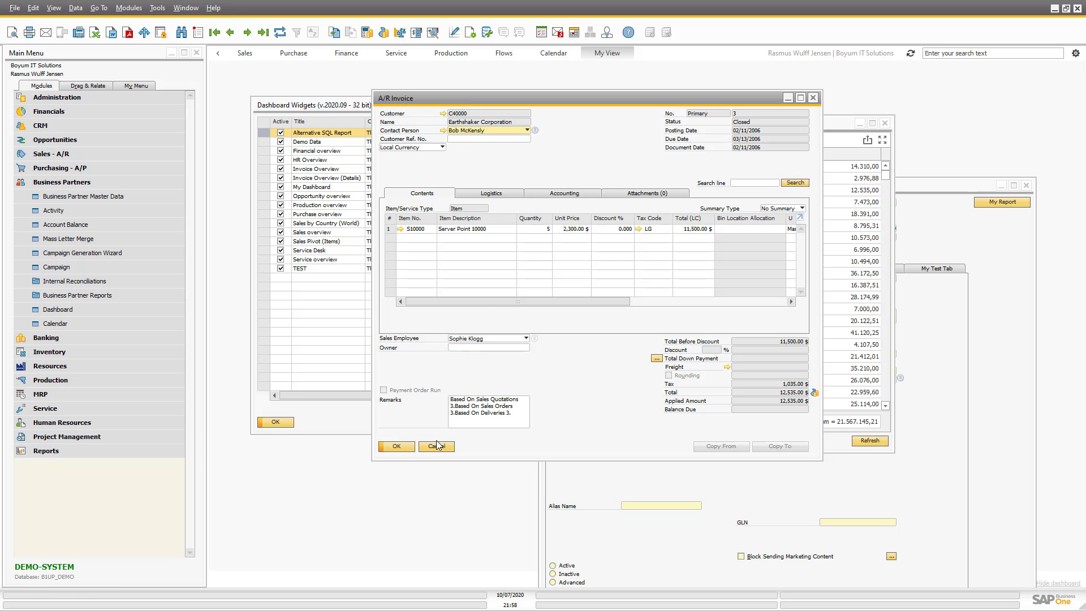
pyautogui.click(436, 445)
pyautogui.rightClick(520, 202)
pyautogui.click(530, 215)
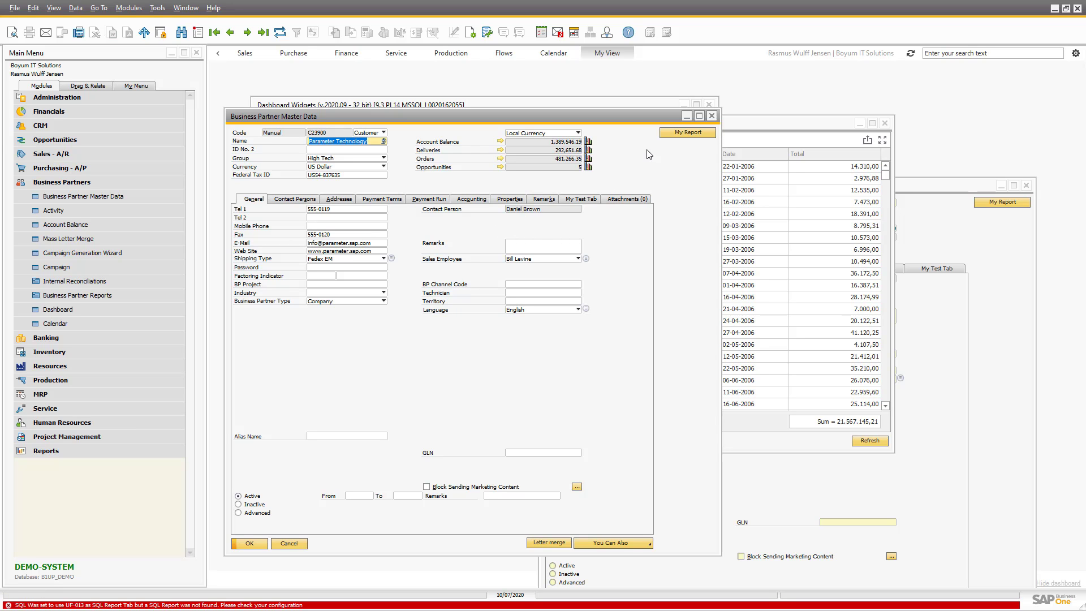
pyautogui.click(711, 115)
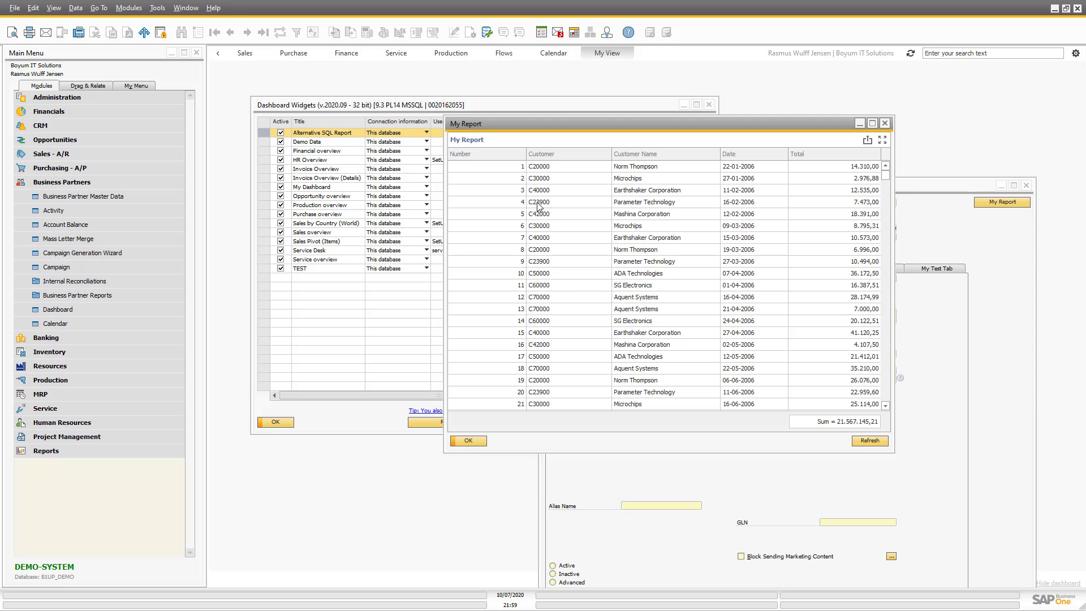
pyautogui.moveTo(525, 126); pyautogui.dragTo(491, 182)
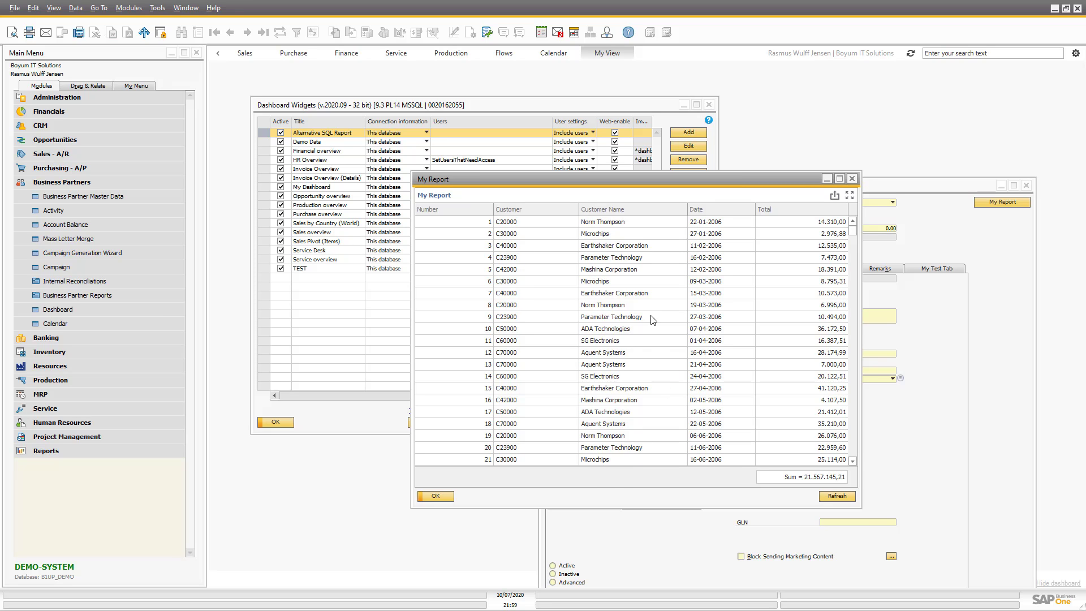
pyautogui.rightClick(552, 260)
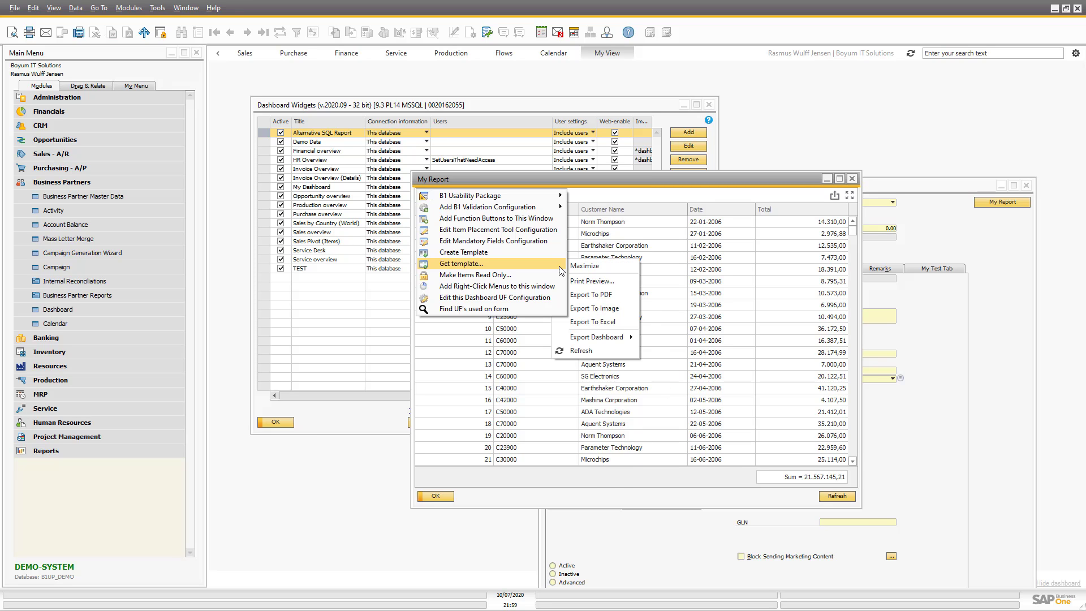
pyautogui.click(622, 194)
pyautogui.click(852, 178)
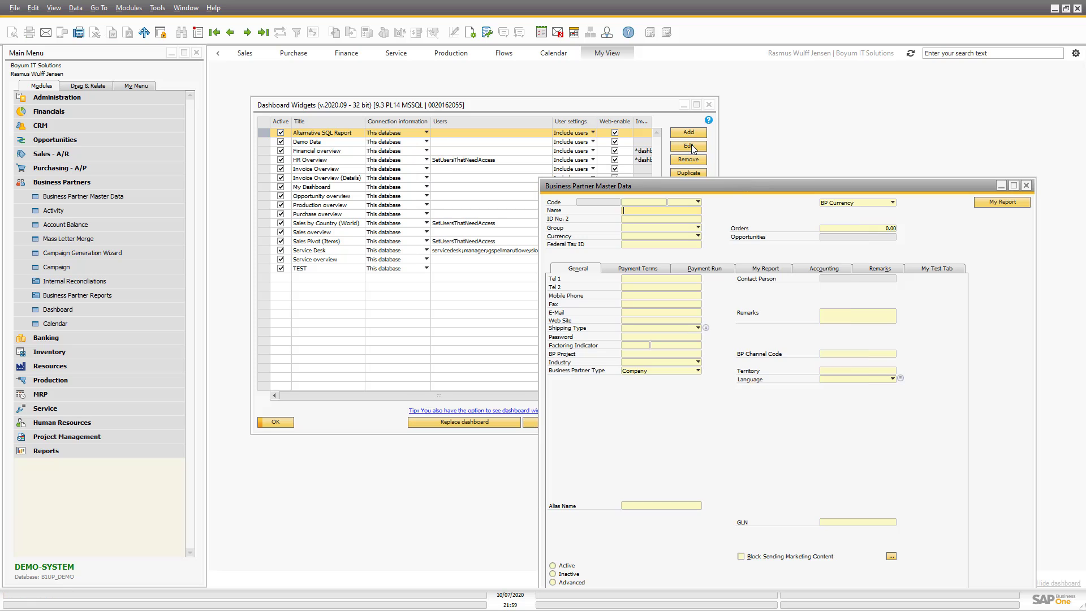
# Step: Open the Alternative SQL Report dashboard for editing and hide the grid's My Report caption
pyautogui.click(1026, 190)
pyautogui.click(259, 129)
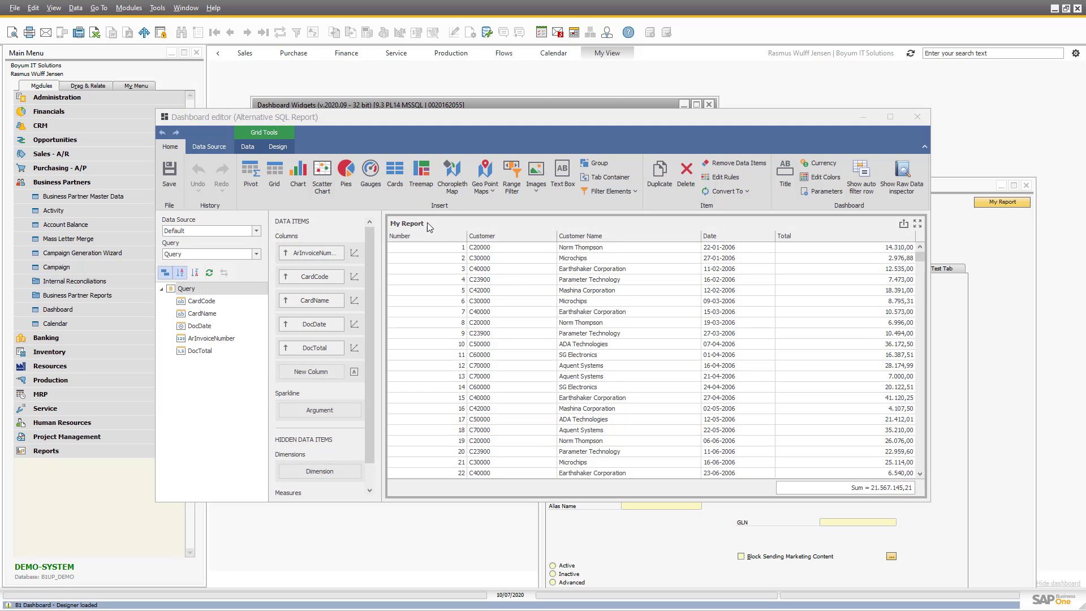
pyautogui.rightClick(414, 224)
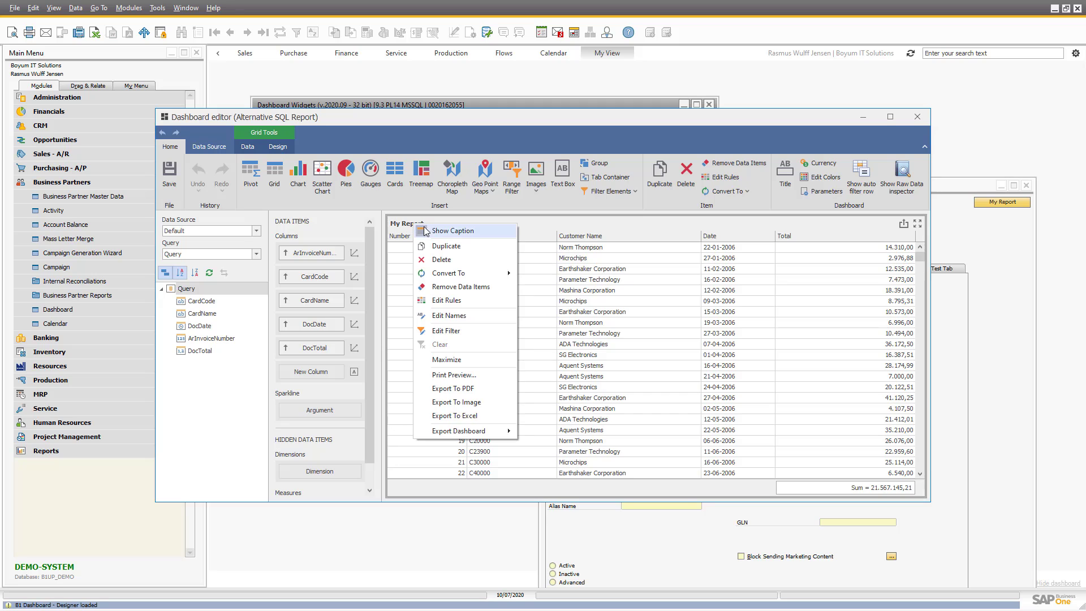
pyautogui.click(455, 232)
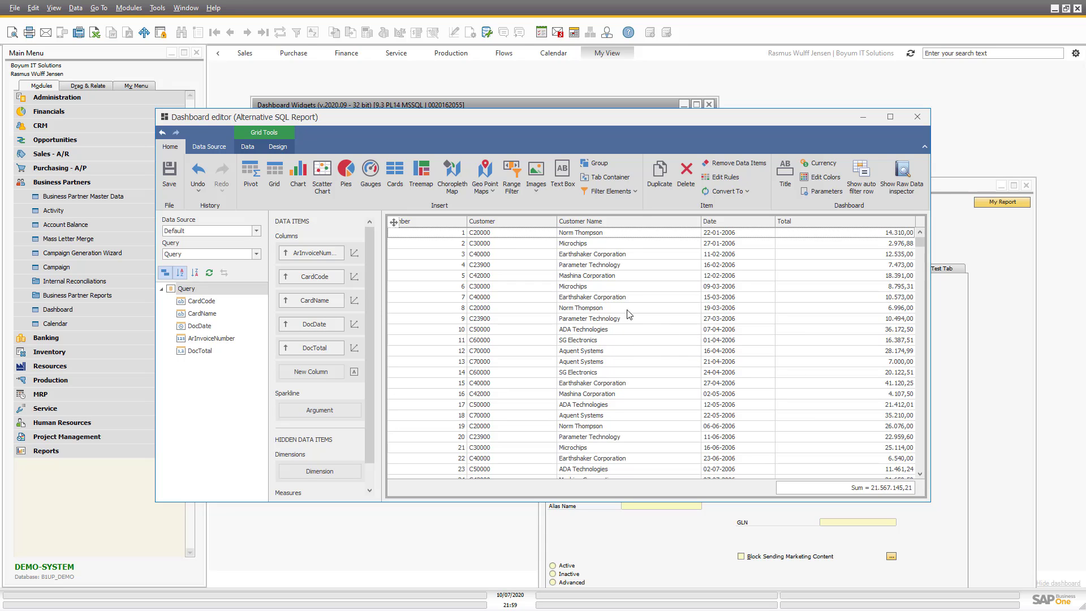
# Step: Add a pie of summed DocTotal by DocDate year, limited to the top 5 years
pyautogui.click(346, 188)
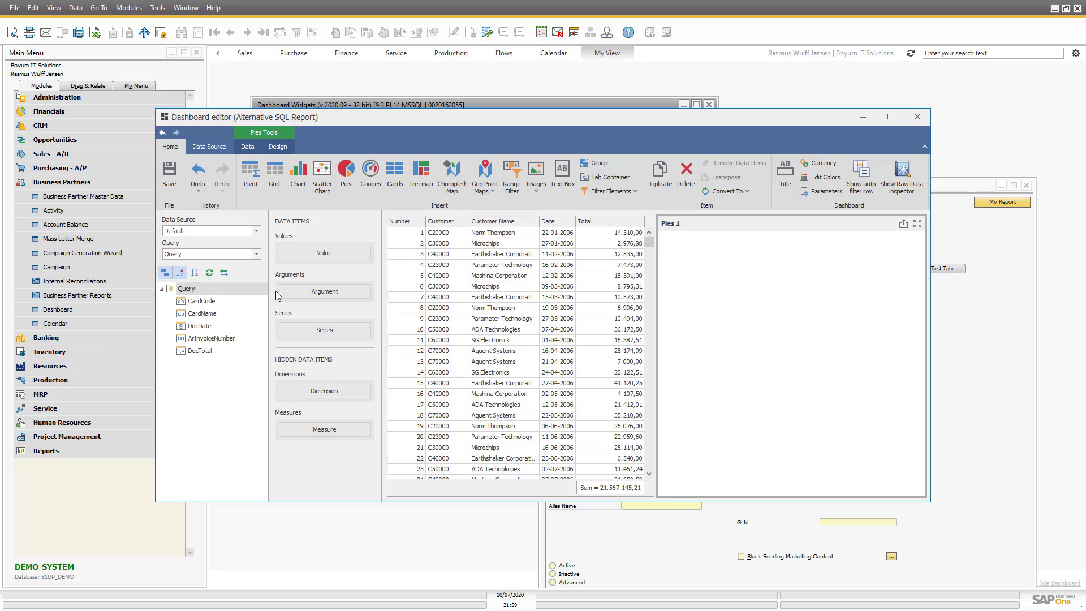
pyautogui.moveTo(199, 326); pyautogui.dragTo(327, 290)
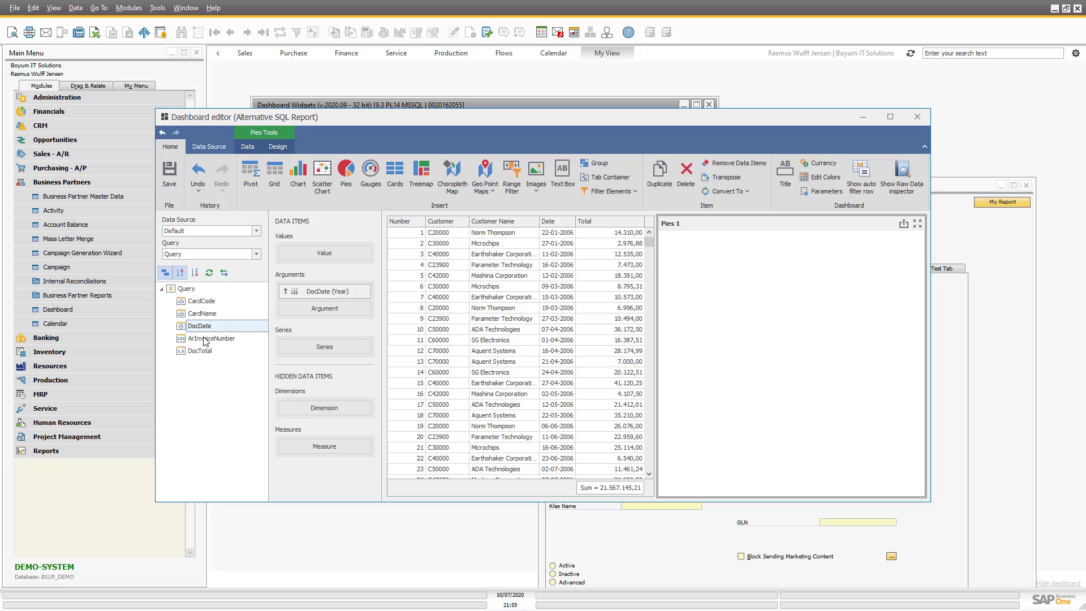
pyautogui.moveTo(202, 356); pyautogui.dragTo(324, 253)
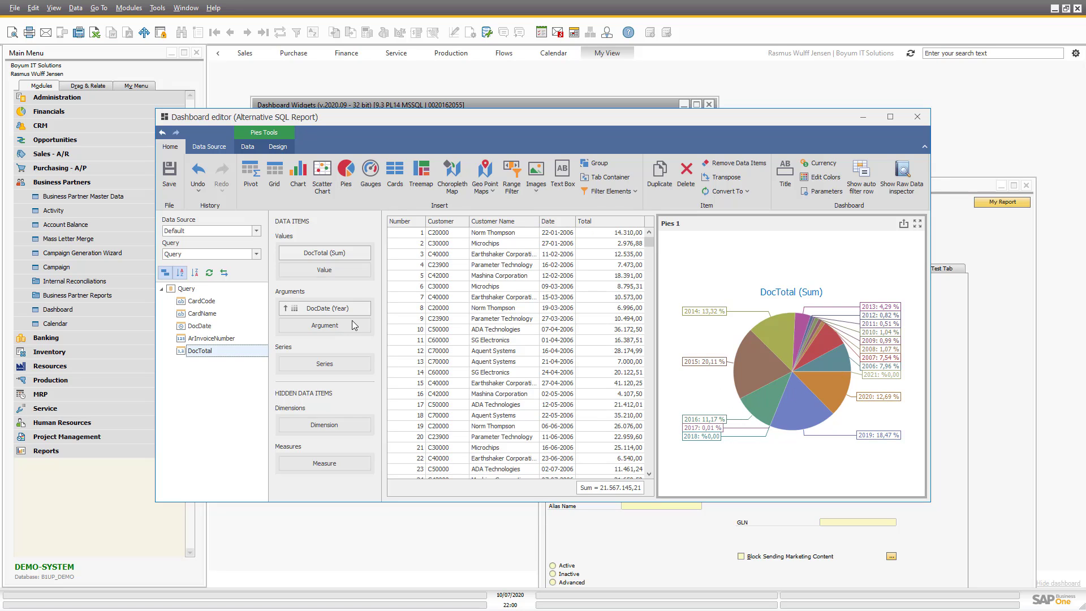
pyautogui.click(365, 308)
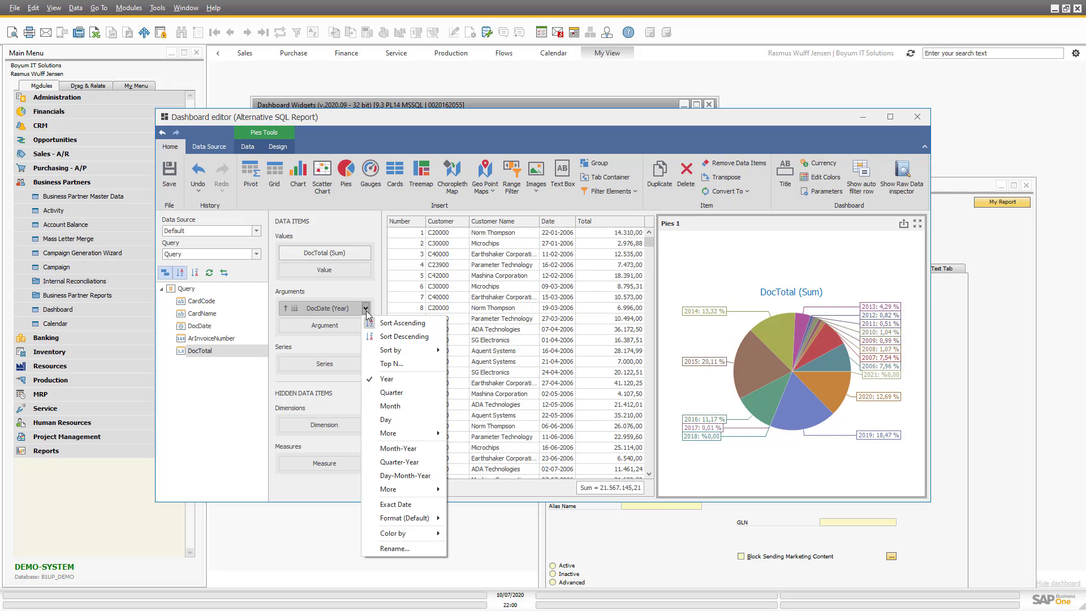
pyautogui.click(391, 363)
pyautogui.click(463, 265)
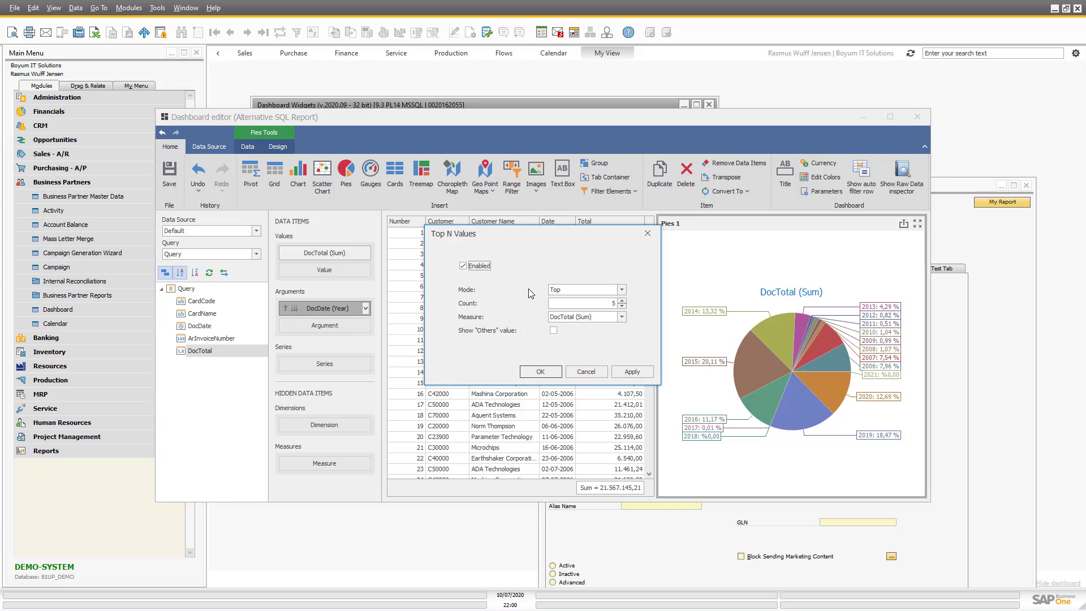
pyautogui.click(540, 371)
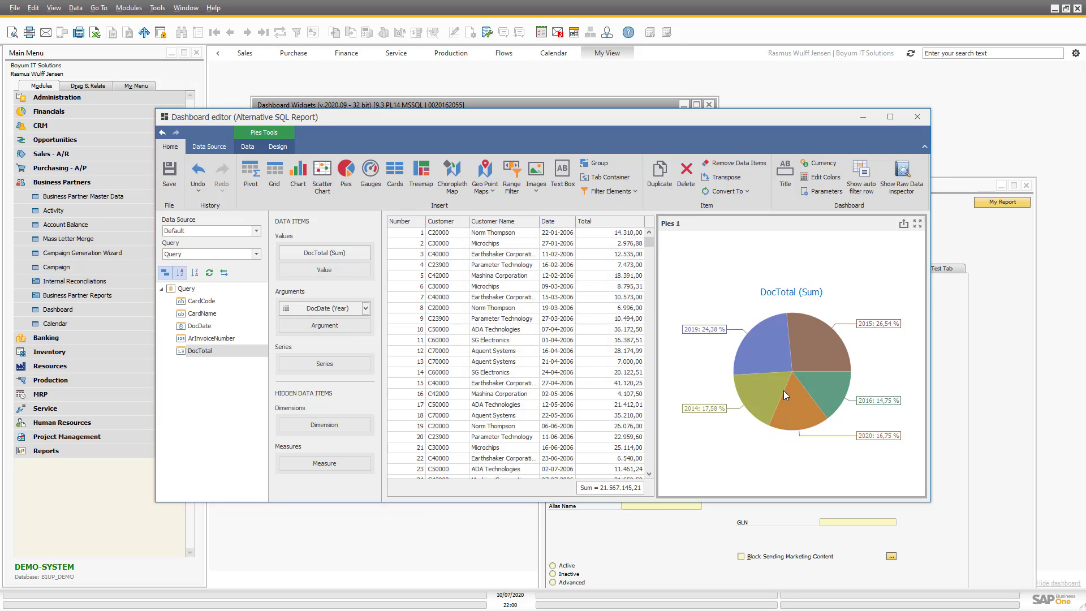
# Step: Hide the DocTotal caption, name the pie Top 5 Years with value Total, and widen the grid
pyautogui.click(266, 147)
pyautogui.click(473, 175)
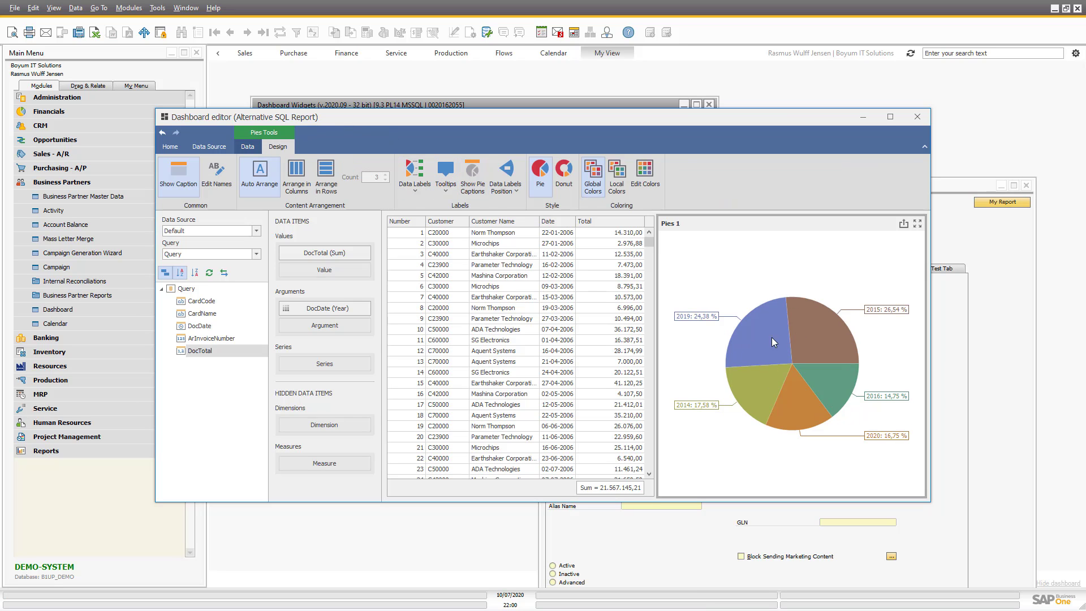
pyautogui.rightClick(686, 223)
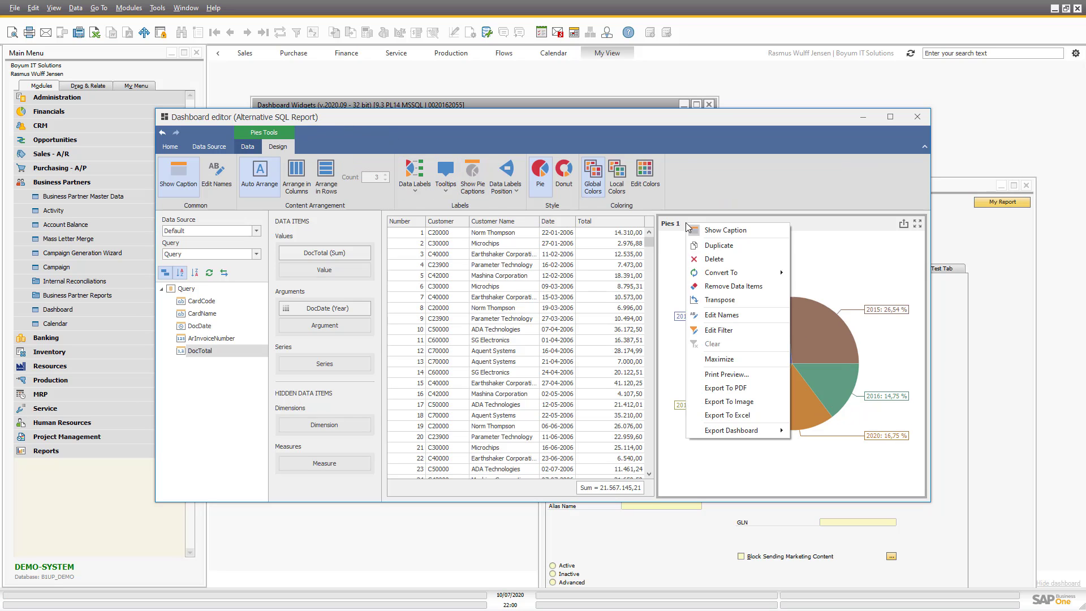
pyautogui.click(726, 321)
pyautogui.write('Top 5 Years')
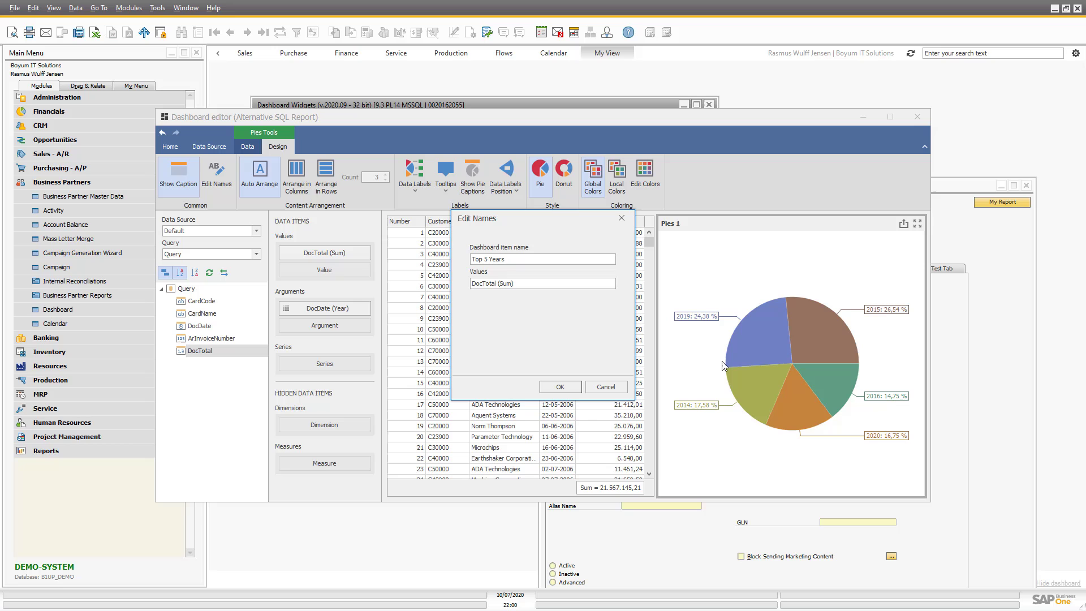
pyautogui.press('Tab')
pyautogui.write('Total')
pyautogui.press('Return')
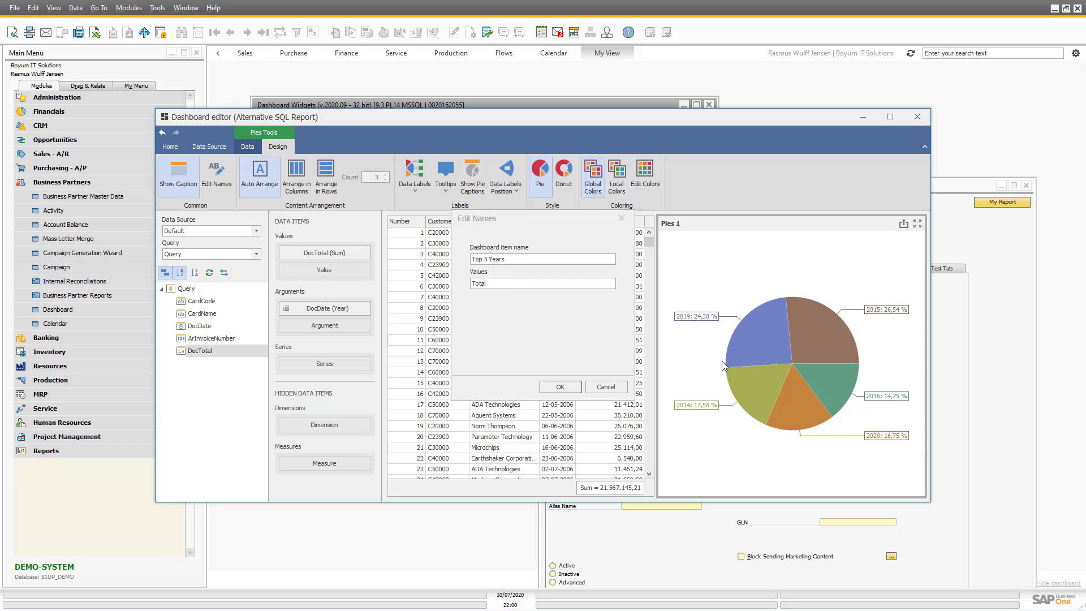
pyautogui.moveTo(662, 423); pyautogui.dragTo(812, 434)
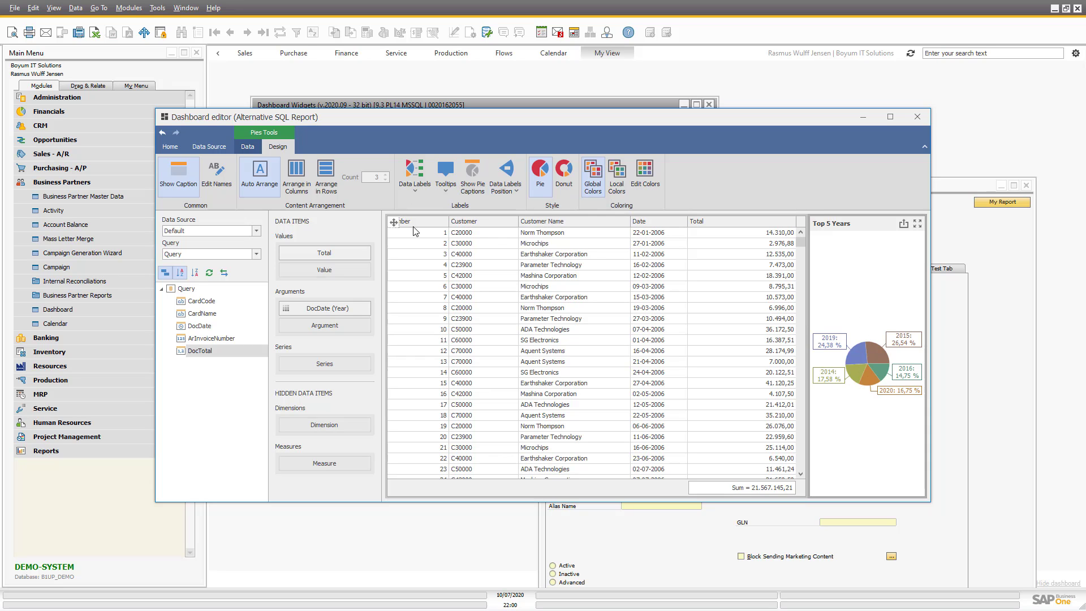
# Step: Duplicate the Top 5 Years pie, stack the two vertically, and rename the copy Top 5 Customers
pyautogui.rightClick(836, 270)
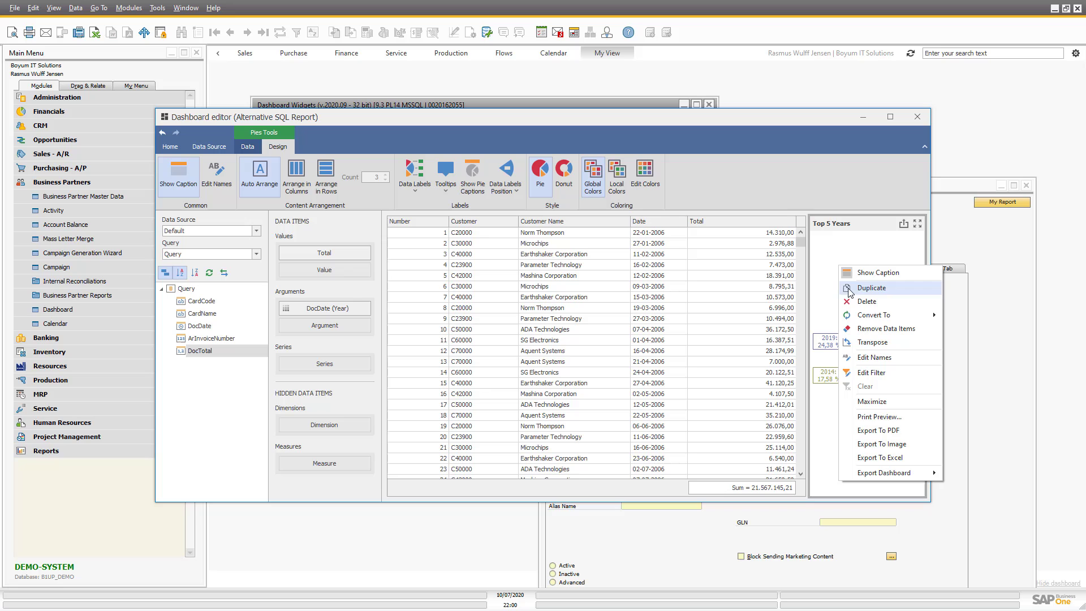
pyautogui.click(868, 284)
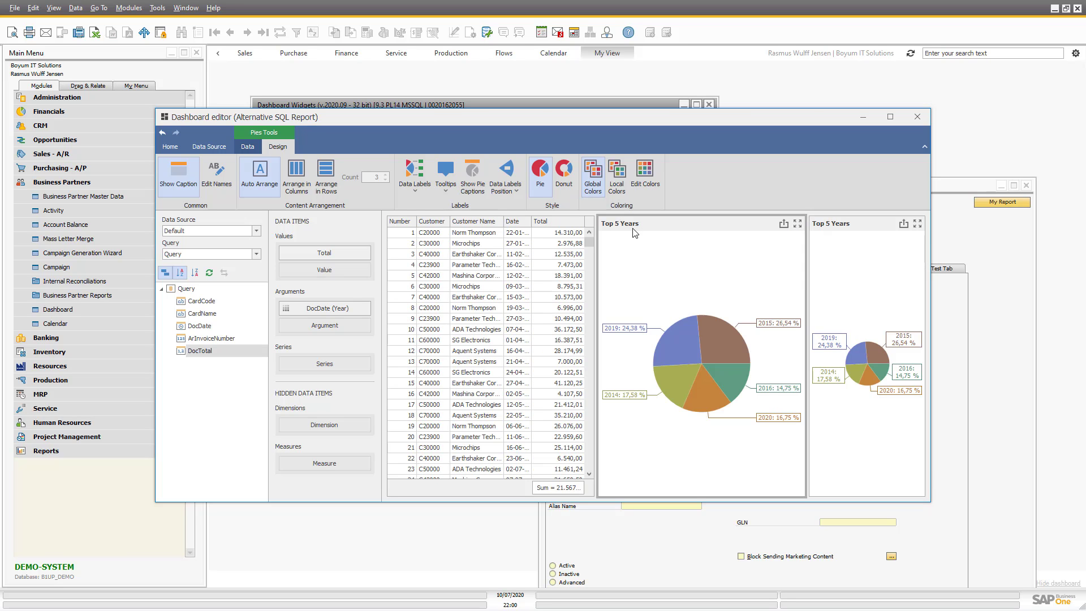
pyautogui.moveTo(635, 233); pyautogui.dragTo(825, 482)
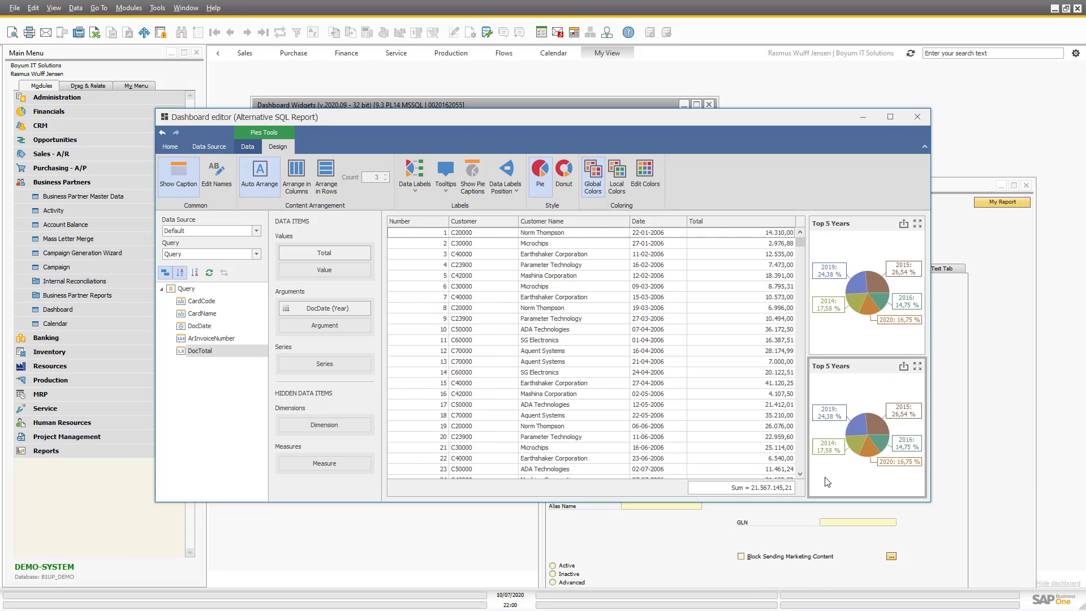
pyautogui.rightClick(827, 366)
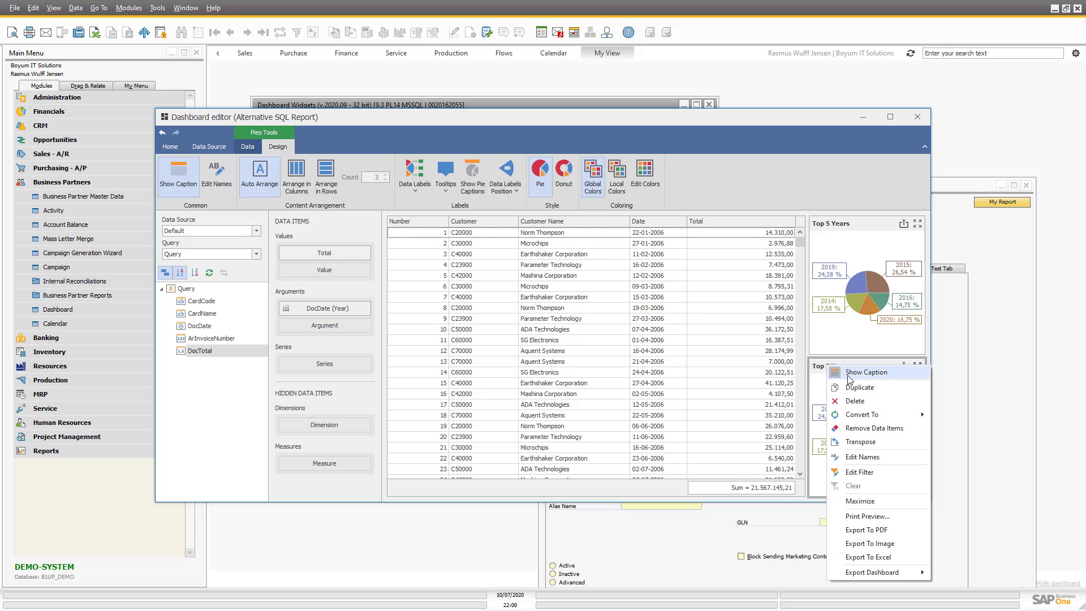
pyautogui.click(861, 457)
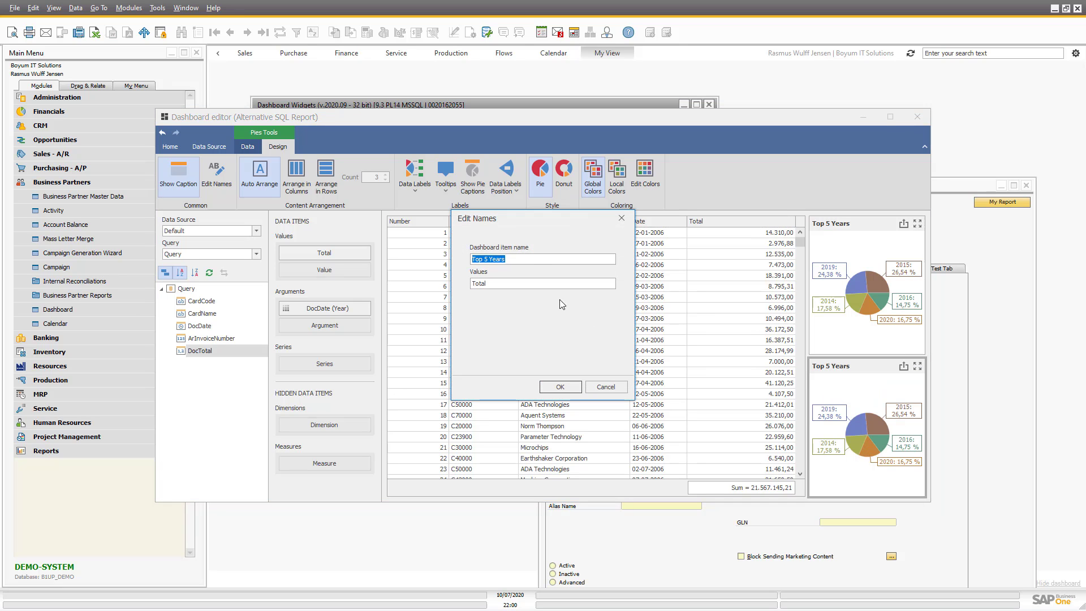
pyautogui.click(528, 259)
pyautogui.press('BackSpace')
pyautogui.press('BackSpace')
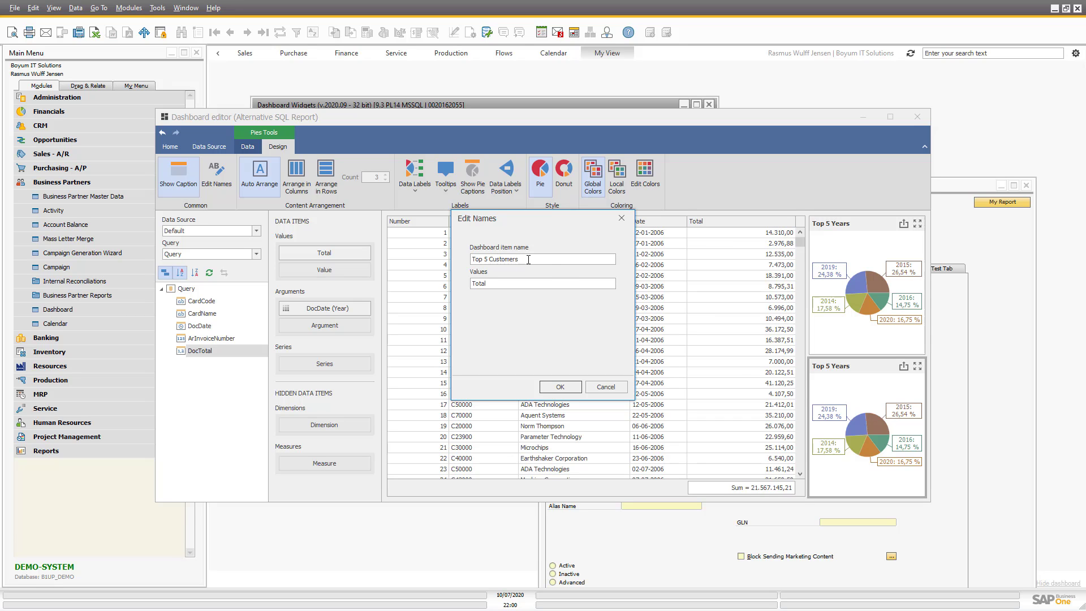
pyautogui.press('Return')
# Step: Split the lower pie by CardName, limited to the top 5 plus an Others slice
pyautogui.moveTo(177, 354); pyautogui.dragTo(468, 415)
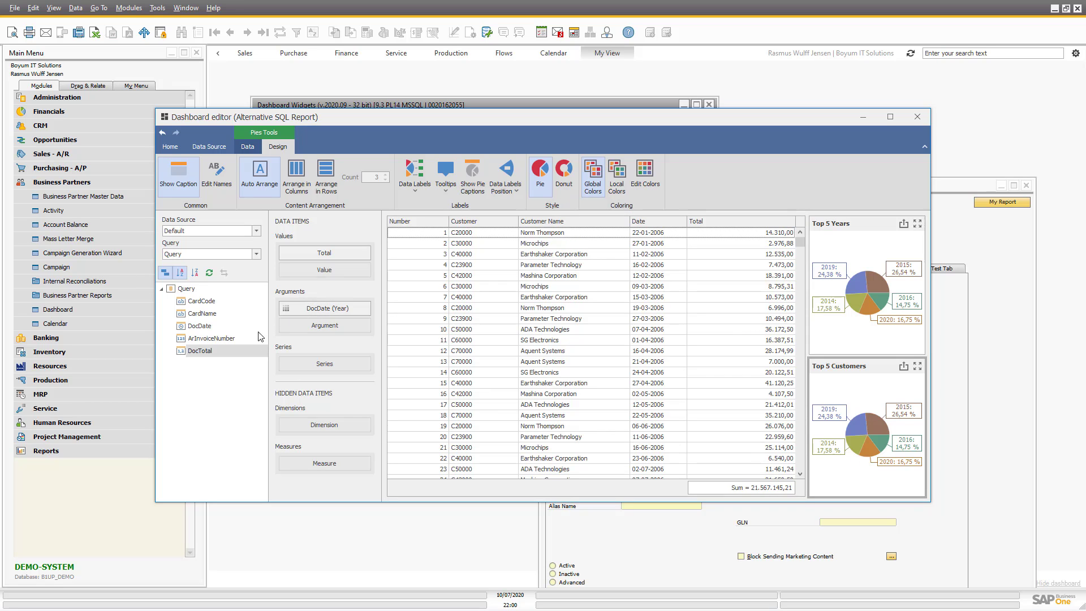
pyautogui.moveTo(202, 314); pyautogui.dragTo(321, 312)
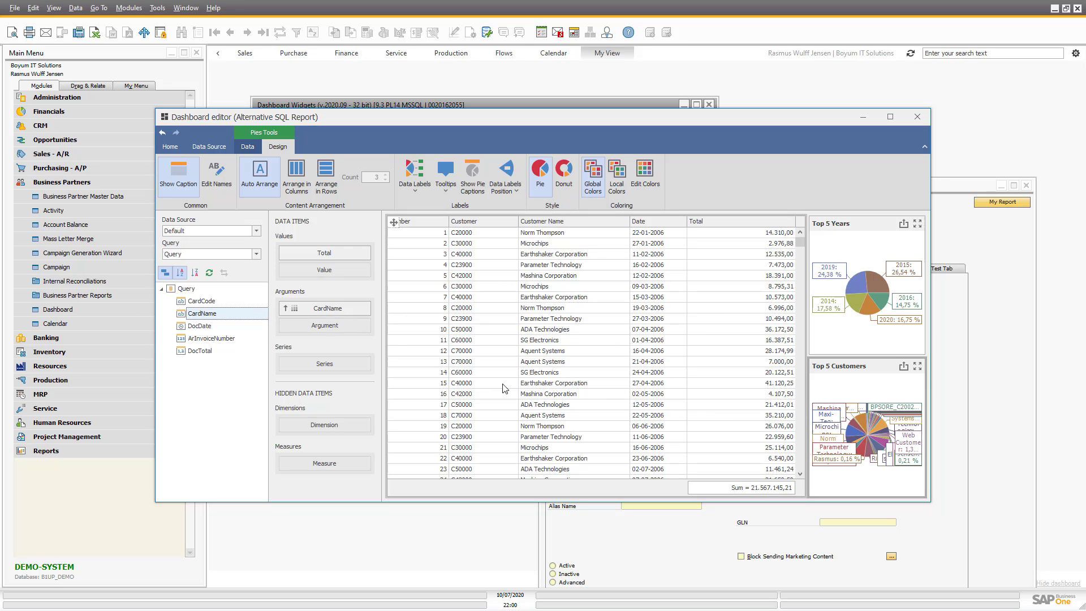
pyautogui.click(365, 307)
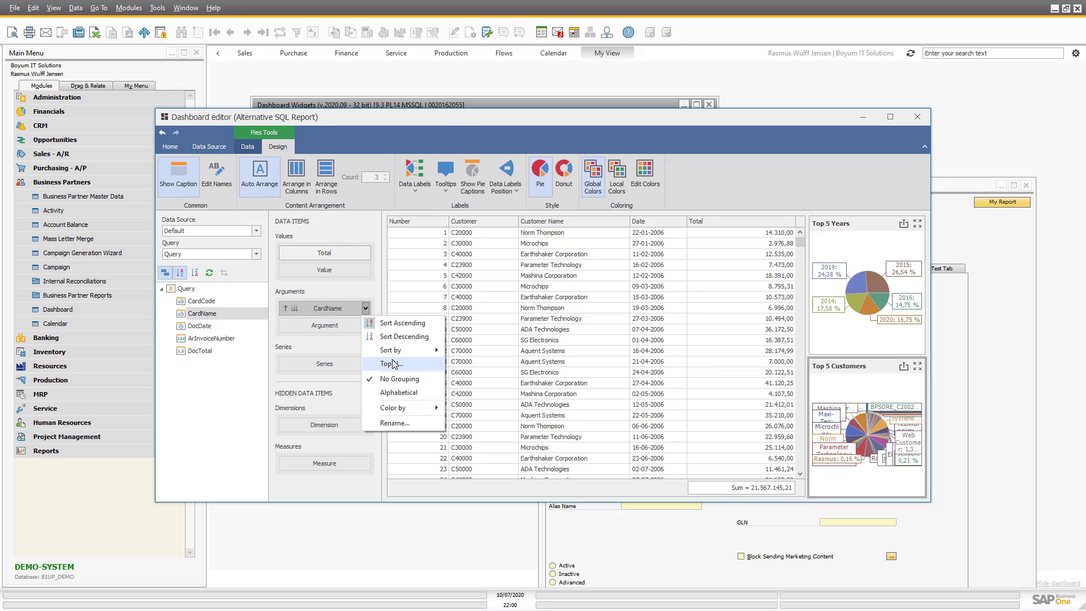
pyautogui.click(394, 364)
pyautogui.click(463, 266)
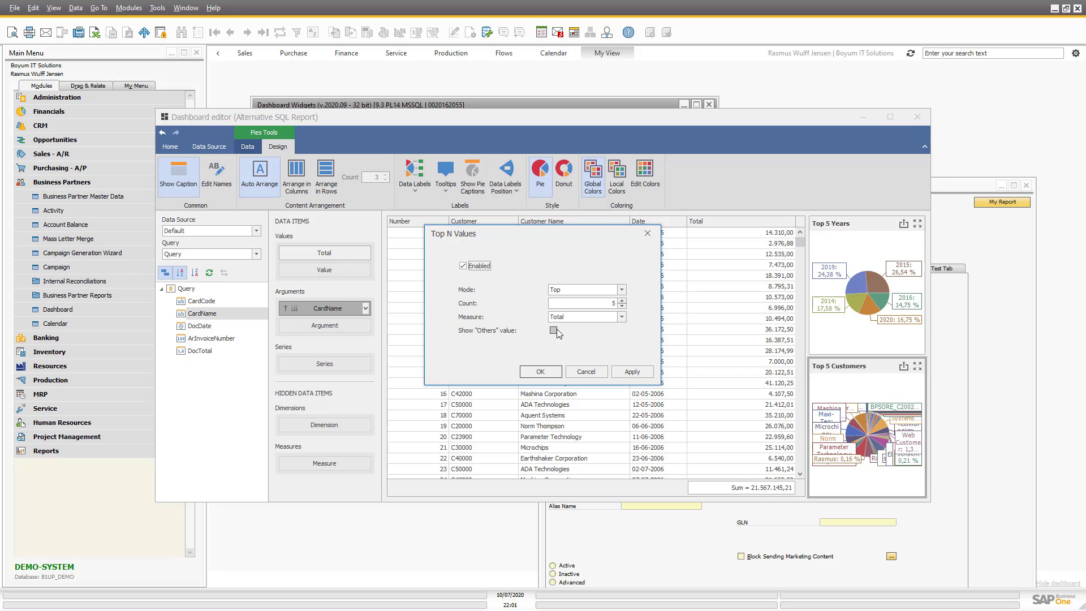
pyautogui.click(553, 331)
pyautogui.click(632, 372)
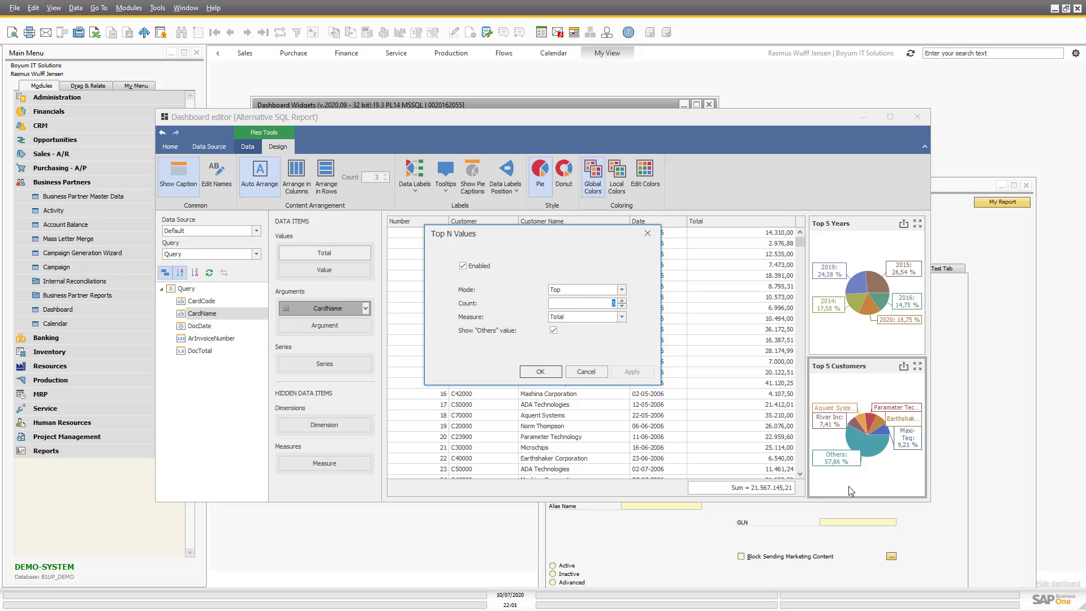
pyautogui.press('Return')
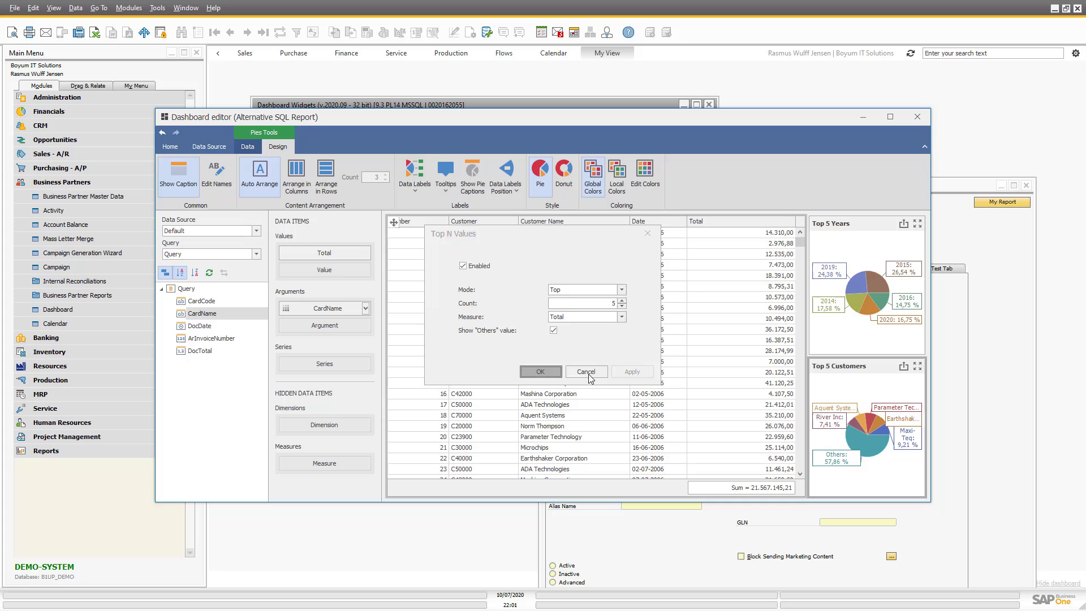
pyautogui.moveTo(807, 368); pyautogui.dragTo(776, 367)
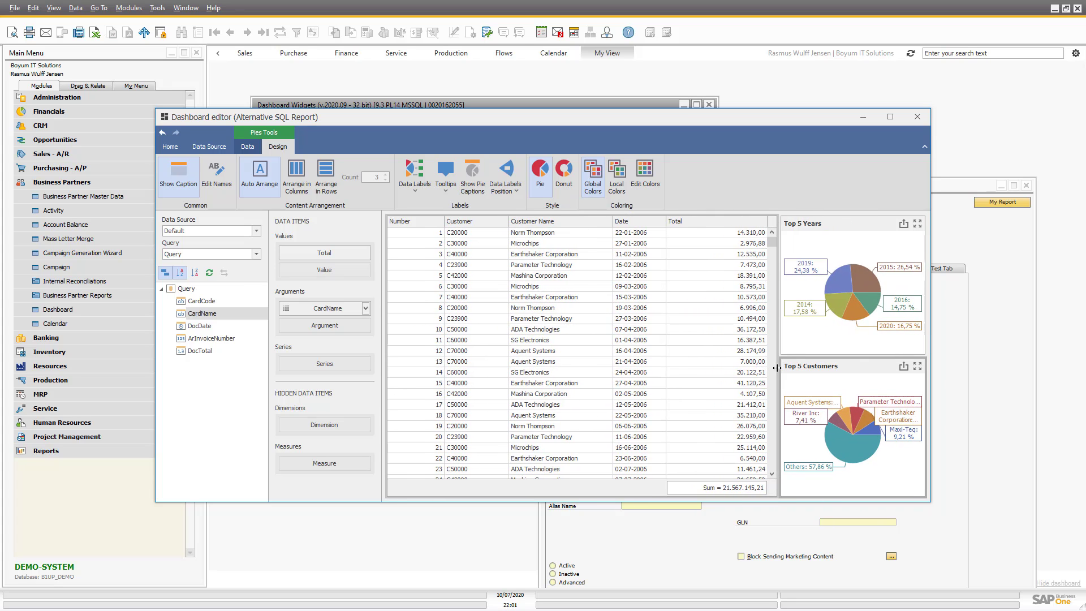
# Step: Add light-green data bars to the grid's Total column
pyautogui.moveTo(840, 434)
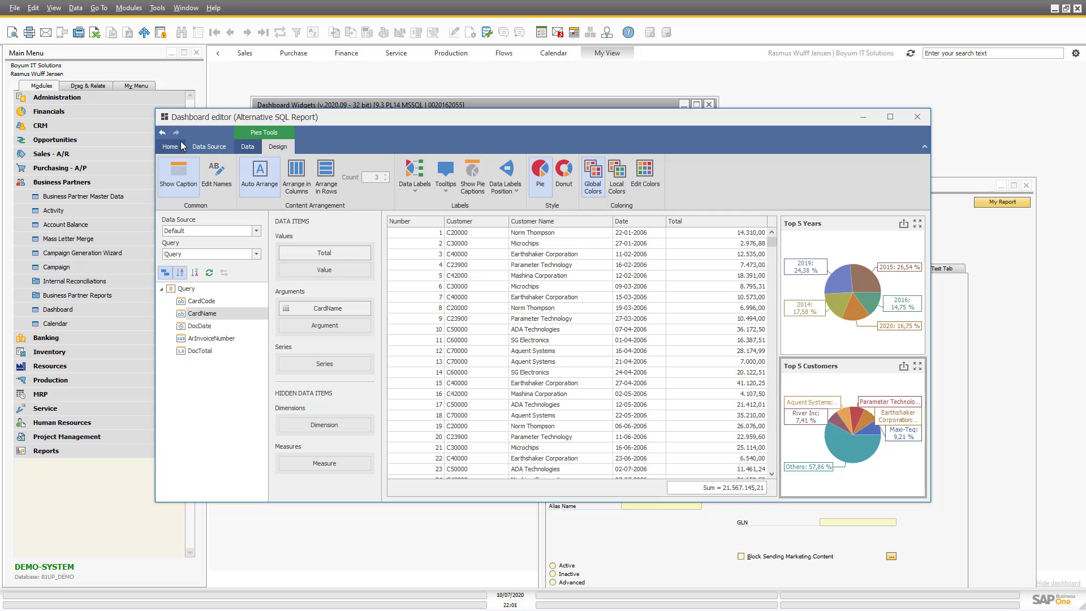
pyautogui.click(208, 147)
pyautogui.click(170, 147)
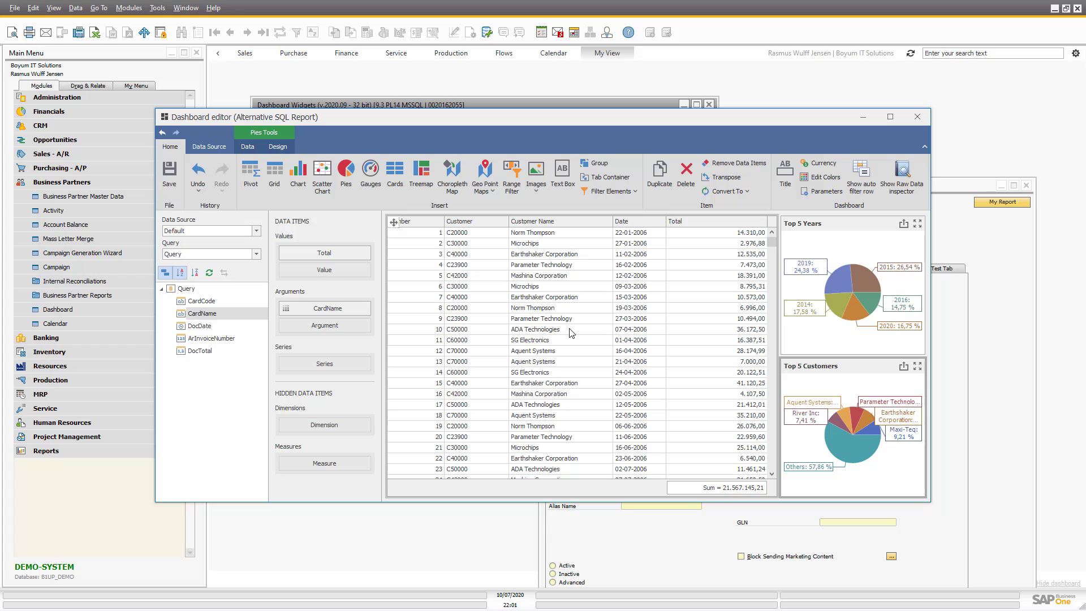
pyautogui.rightClick(697, 226)
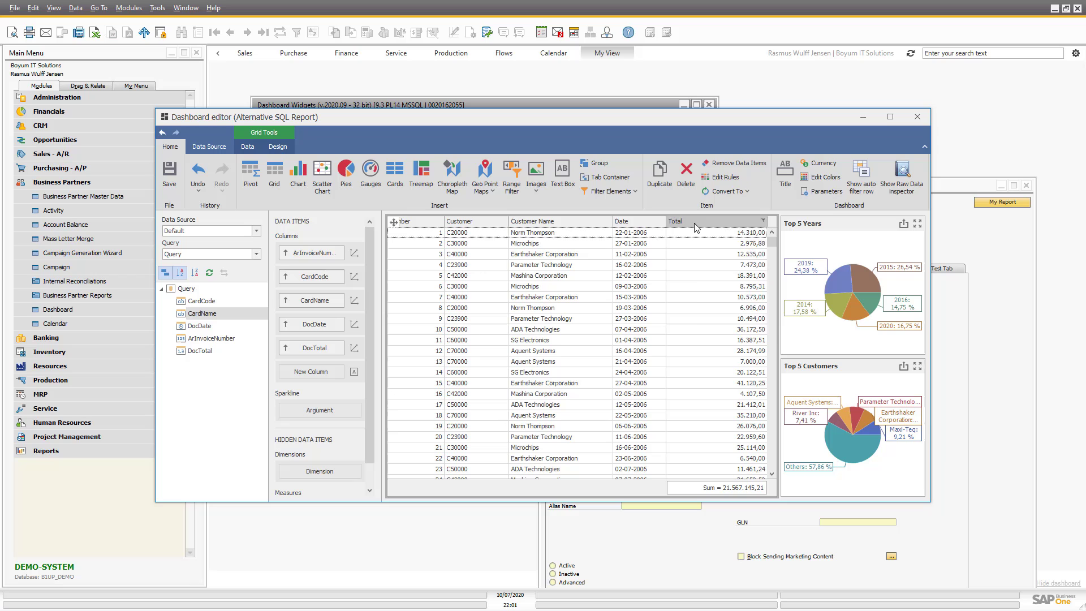
pyautogui.moveTo(723, 277)
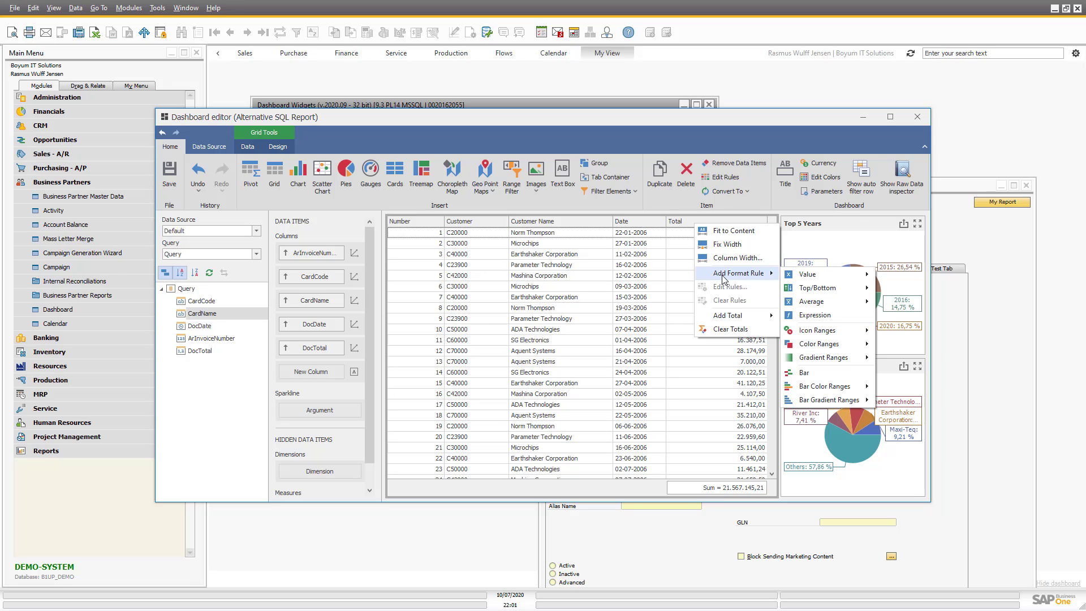
pyautogui.click(814, 373)
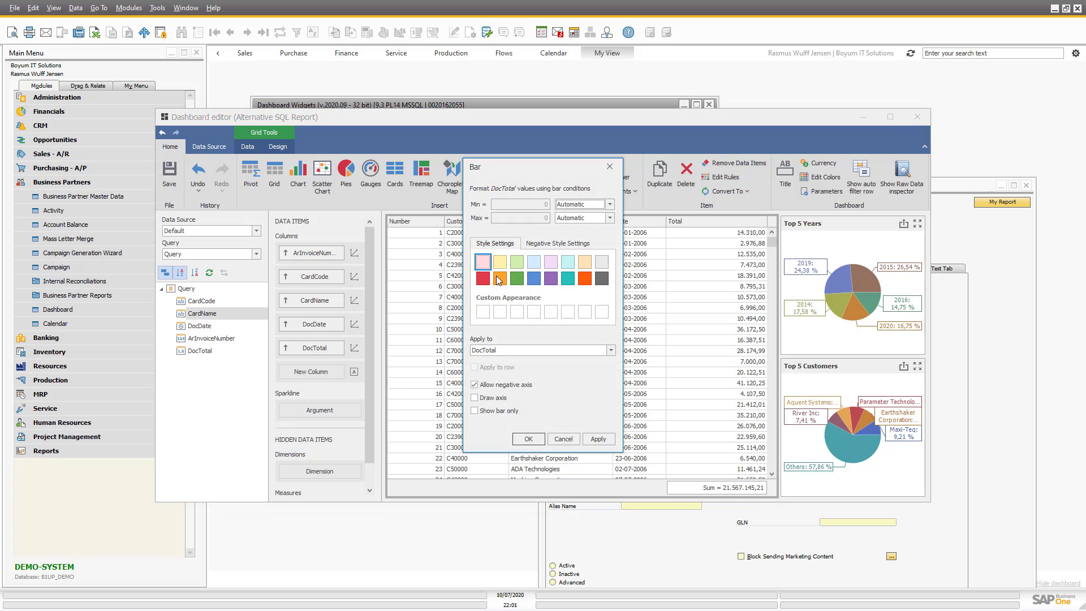
pyautogui.click(515, 265)
pyautogui.click(598, 439)
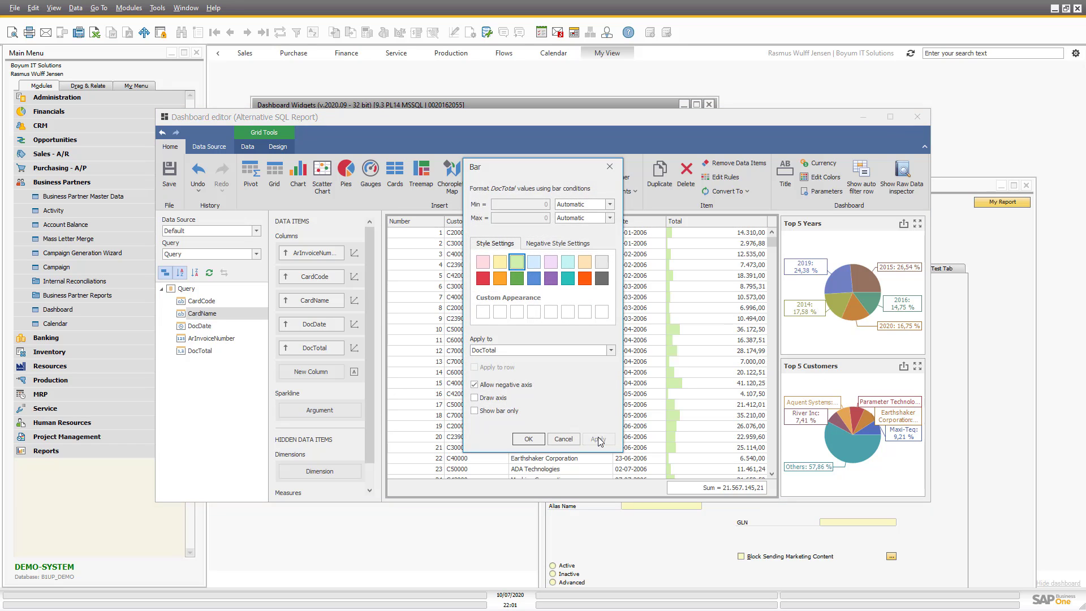
pyautogui.click(528, 439)
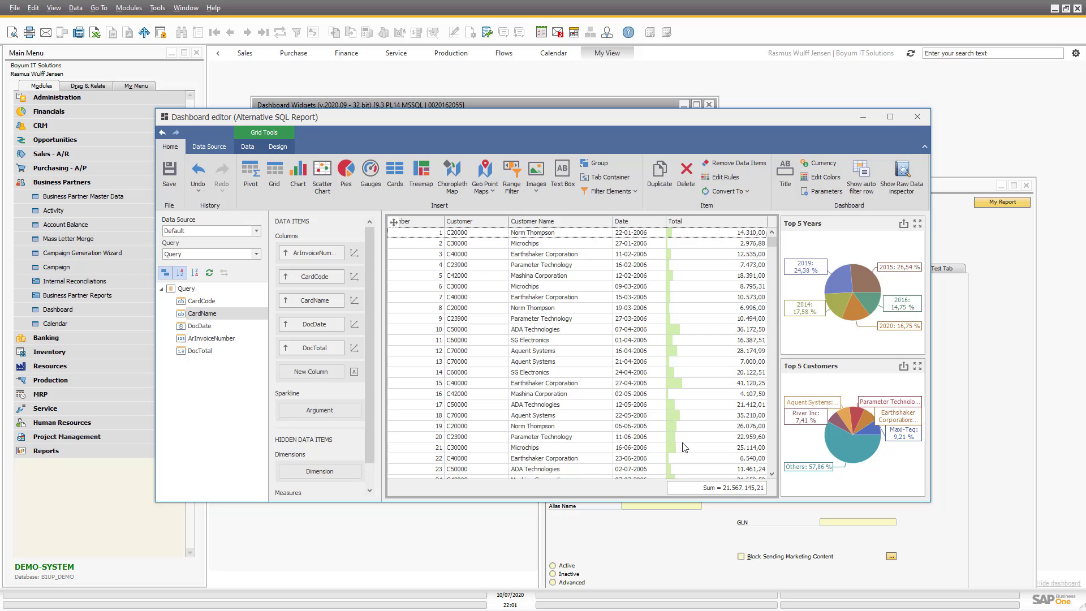
# Step: Look at the invoice number column options without changing them and scroll through the grid
pyautogui.click(339, 253)
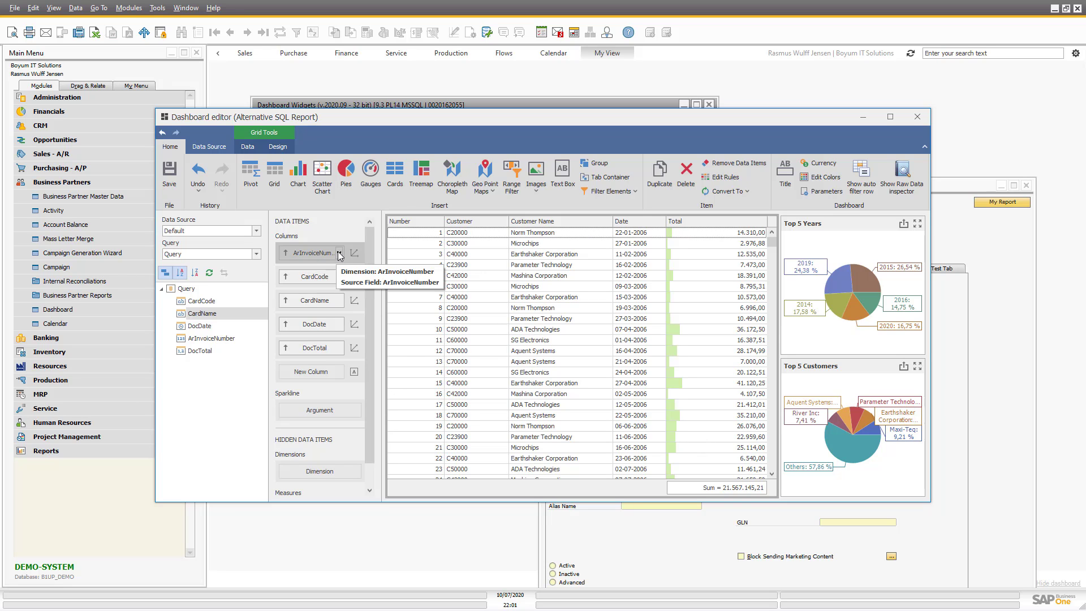
pyautogui.moveTo(362, 295)
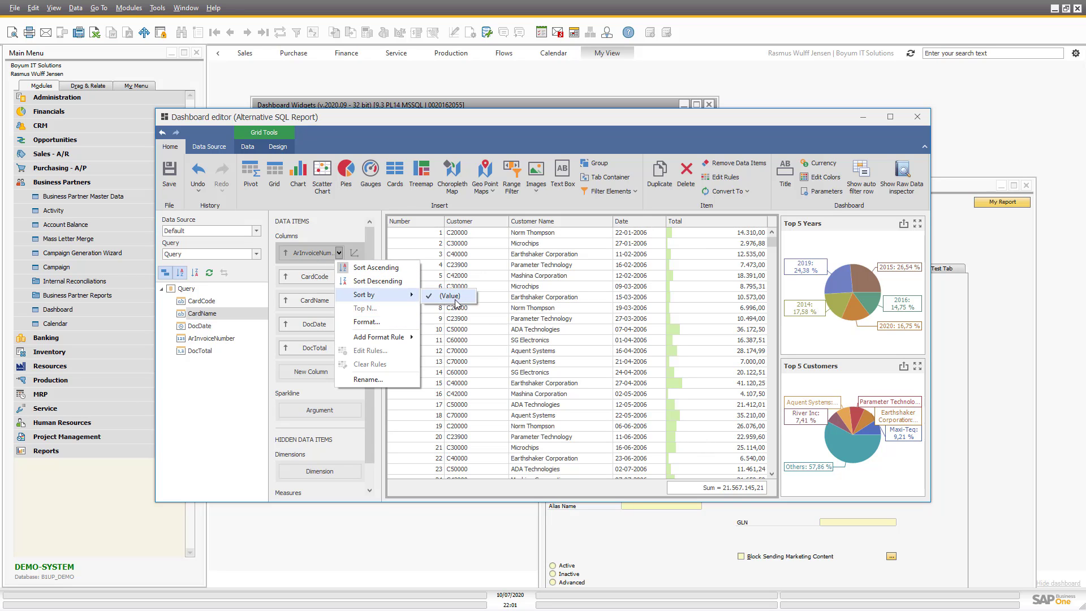
pyautogui.click(308, 232)
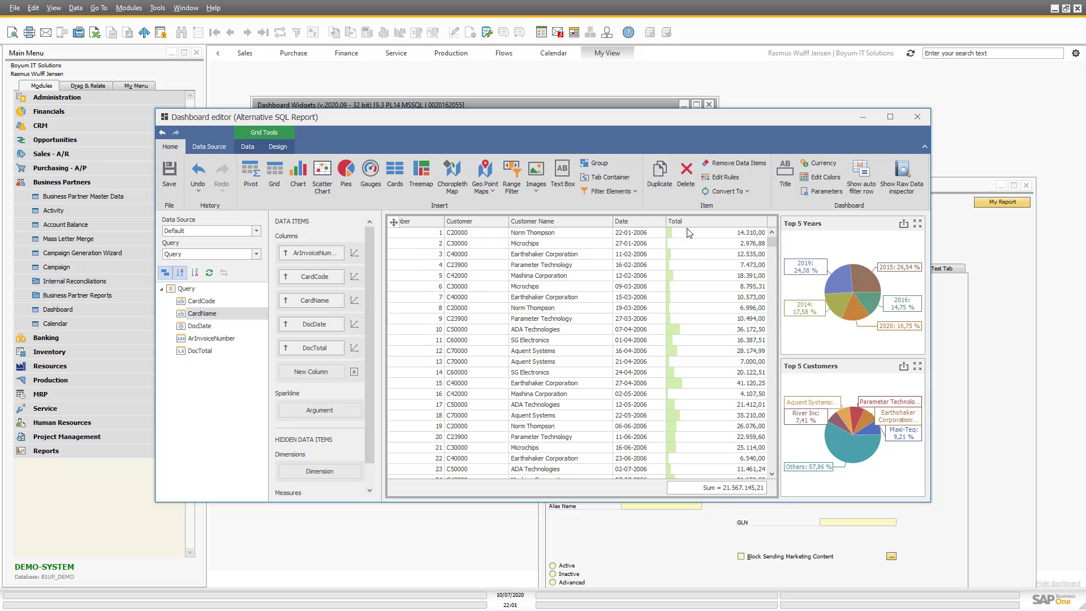
pyautogui.moveTo(772, 244); pyautogui.dragTo(761, 318)
pyautogui.scroll(16, 735, 294)
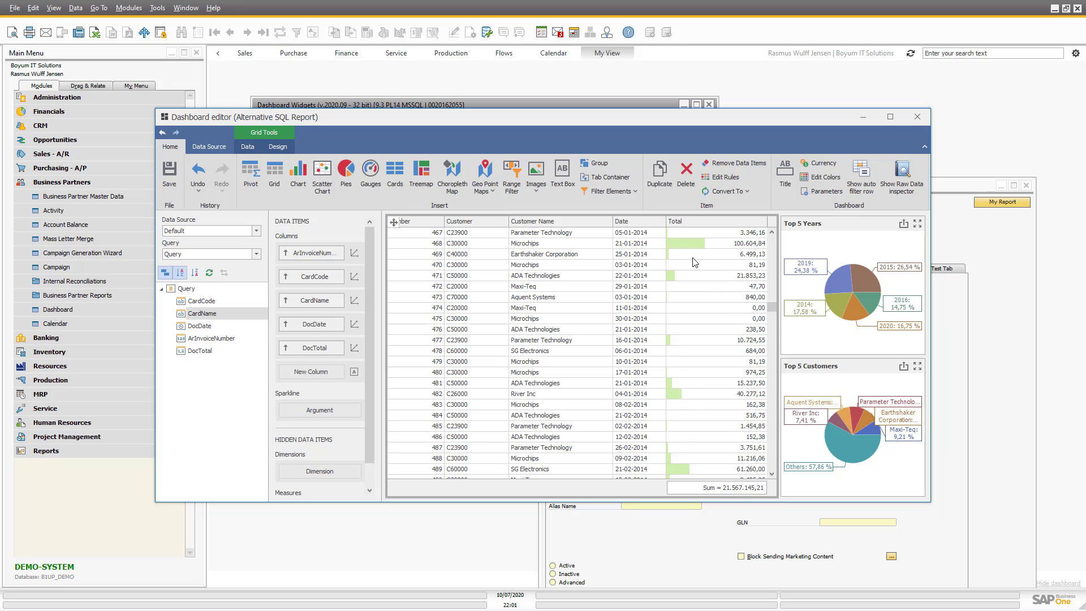
# Step: Remove the Total data bars and add an expression rule for DocTotal greater than 10000
pyautogui.rightClick(689, 234)
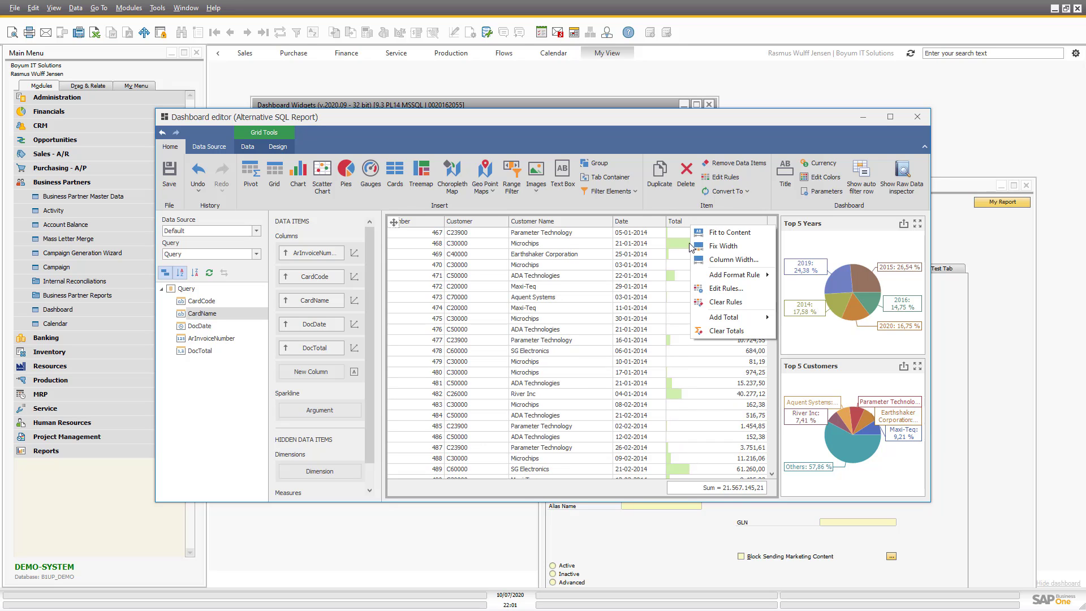
pyautogui.click(704, 308)
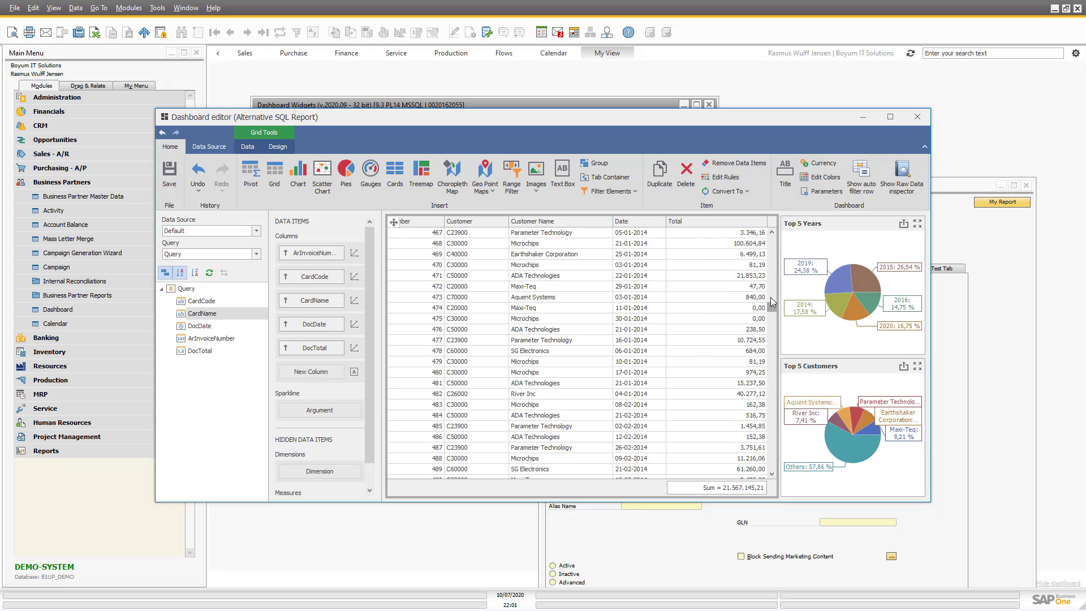
pyautogui.rightClick(708, 226)
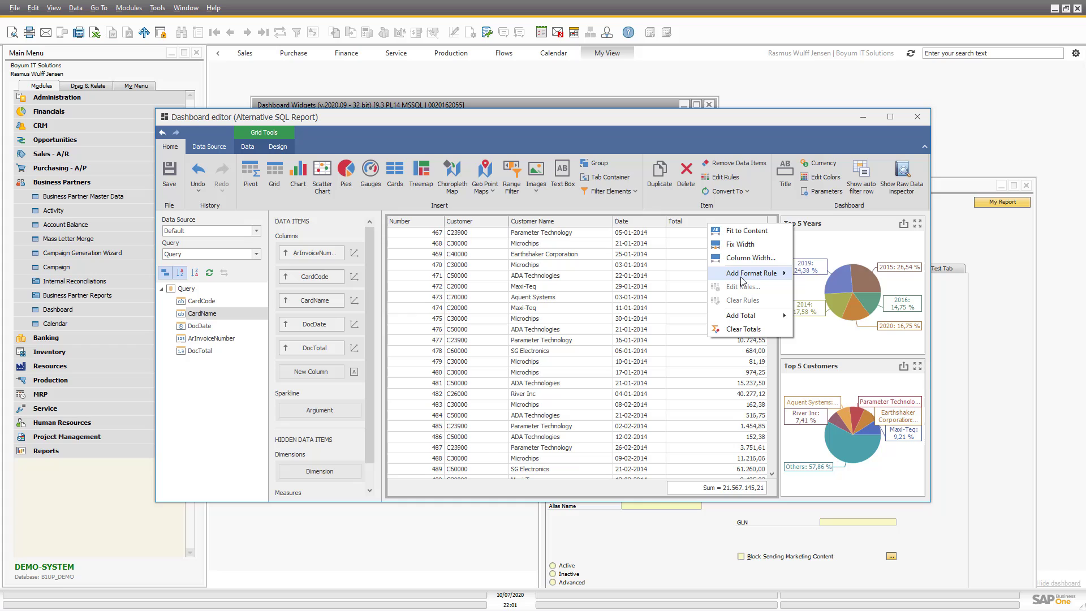
pyautogui.moveTo(742, 277)
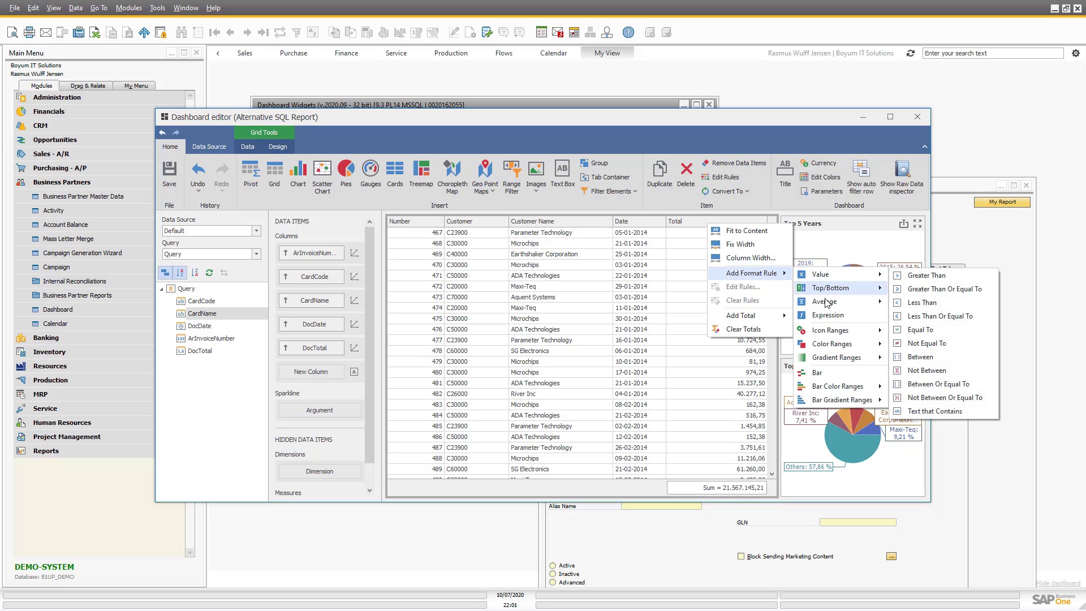
pyautogui.click(828, 315)
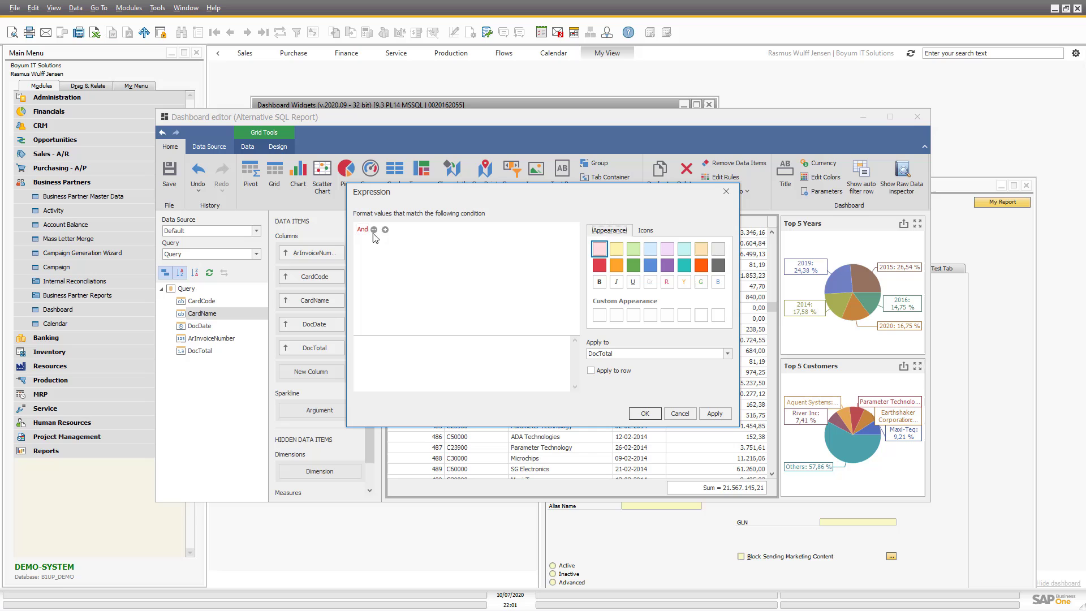
pyautogui.click(386, 229)
pyautogui.click(408, 241)
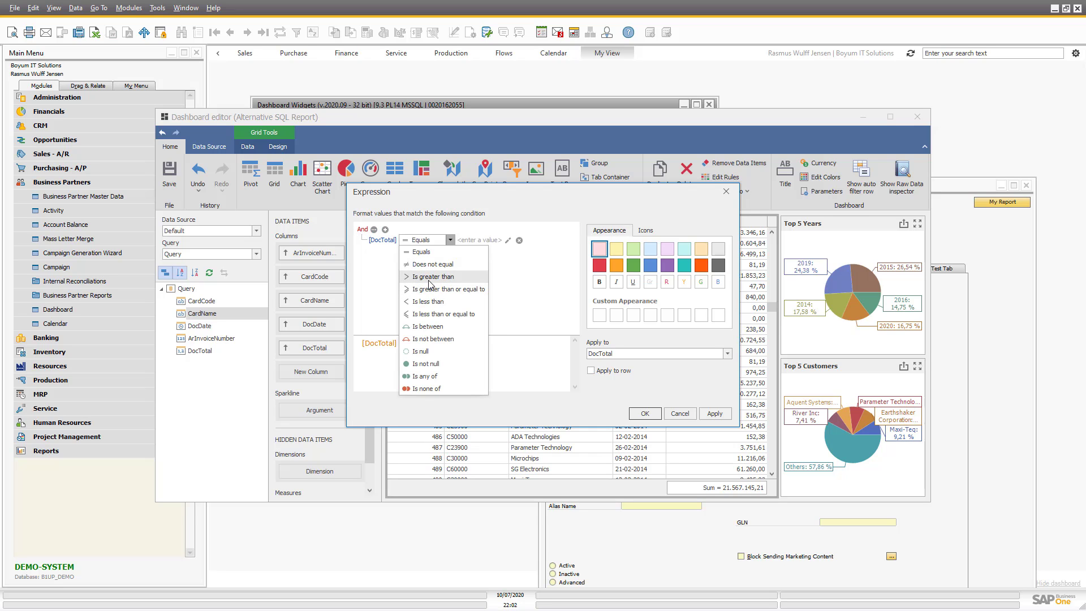
pyautogui.click(428, 280)
pyautogui.click(460, 240)
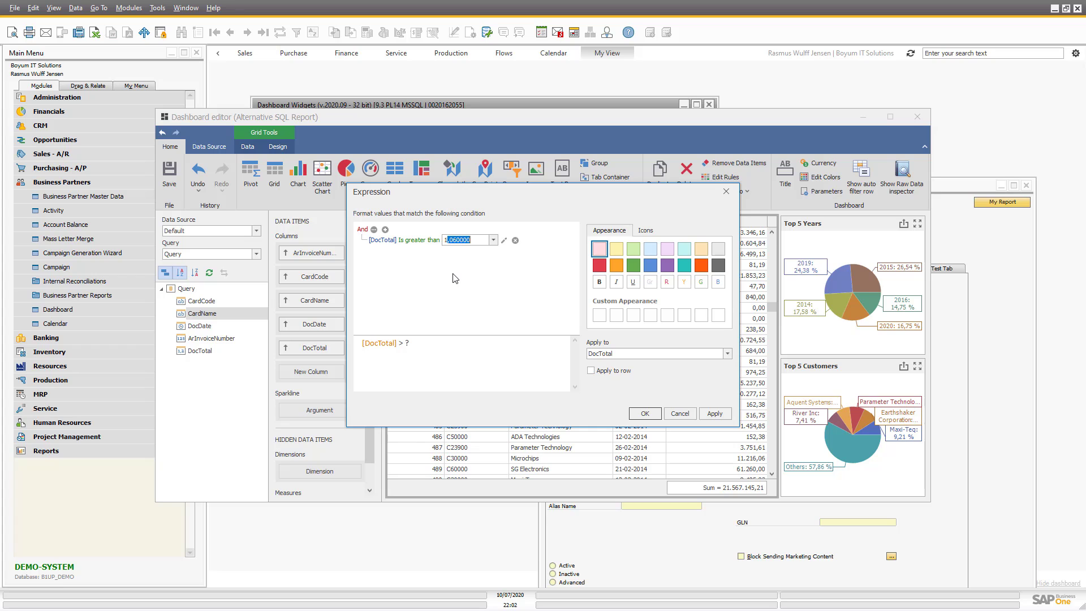
pyautogui.write('10000')
# Step: Shade whole matching rows light green and apply the rule to the grid
pyautogui.click(667, 281)
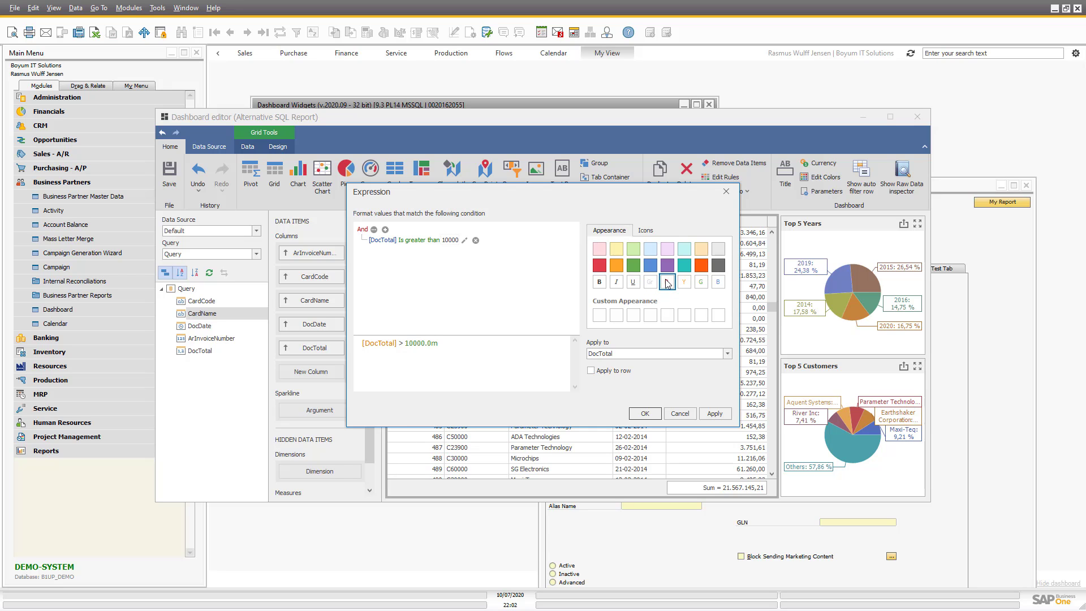
pyautogui.click(598, 371)
pyautogui.click(633, 248)
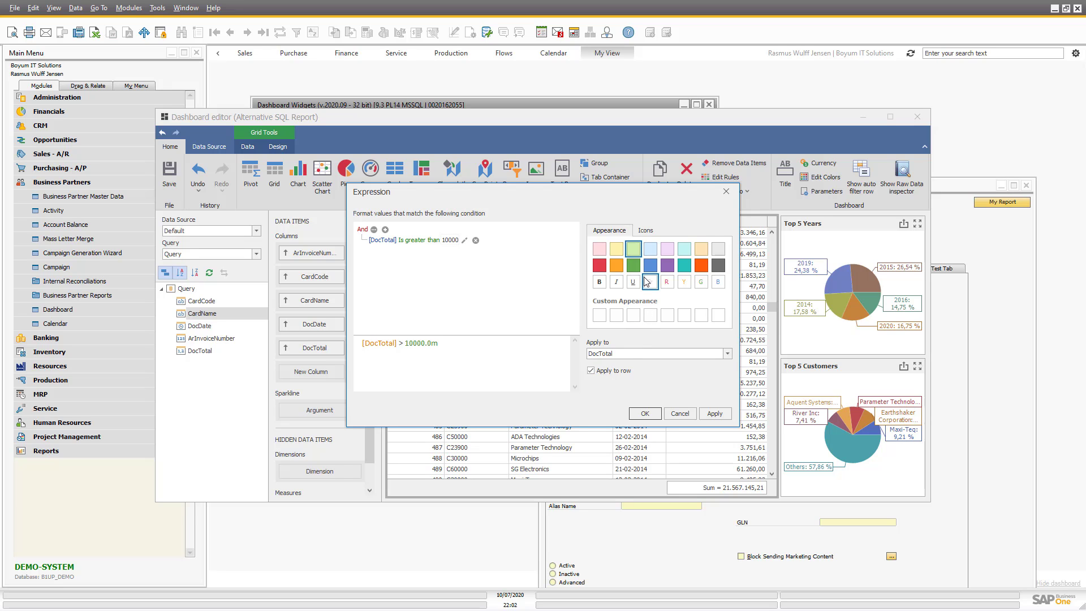
pyautogui.click(711, 411)
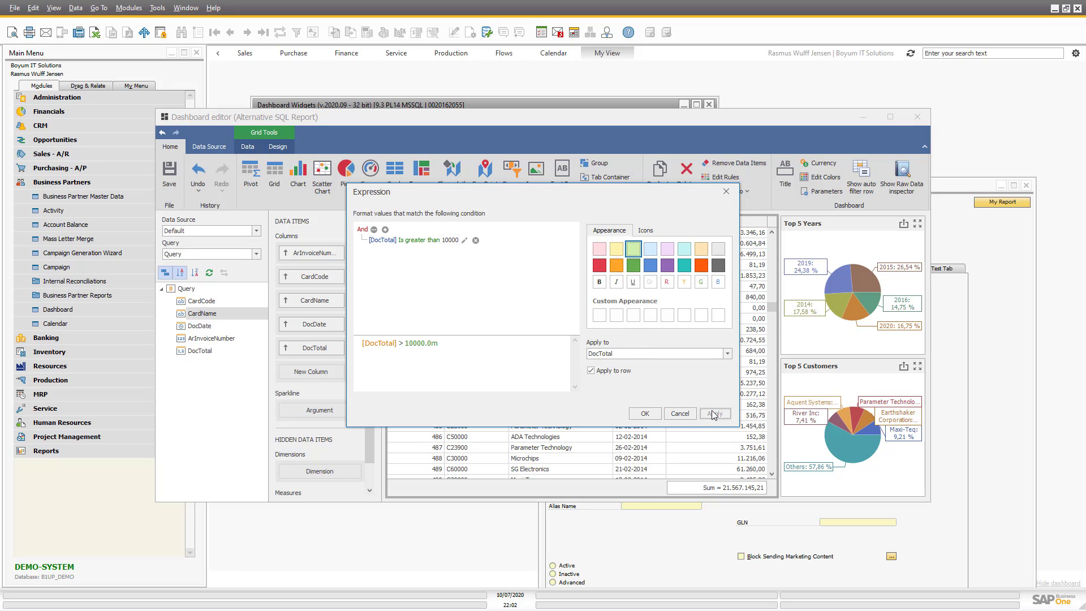
pyautogui.click(680, 414)
pyautogui.scroll(-14, 592, 299)
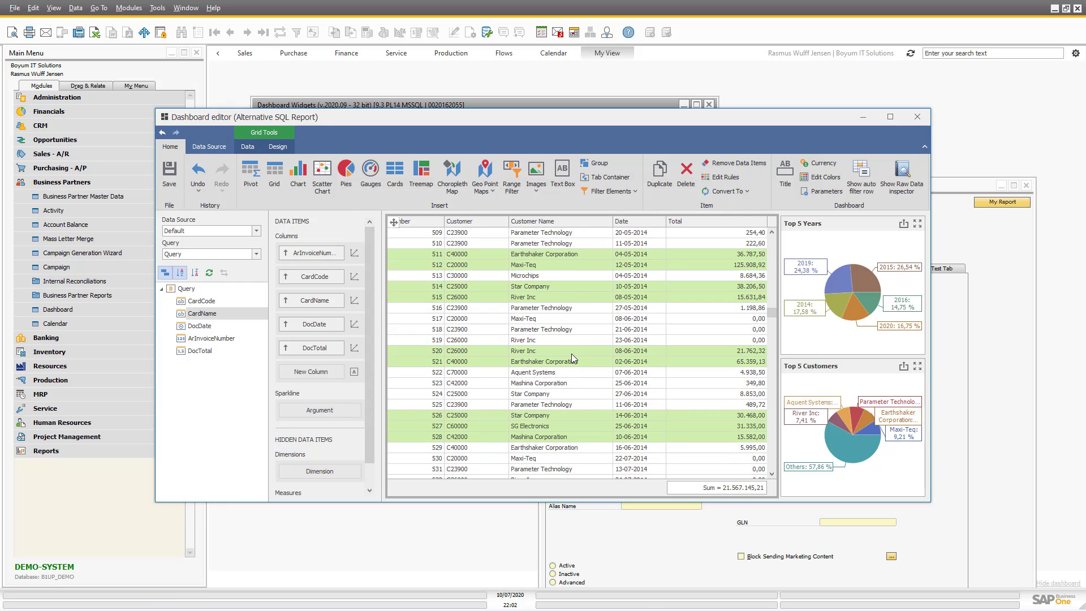
pyautogui.scroll(20, 571, 354)
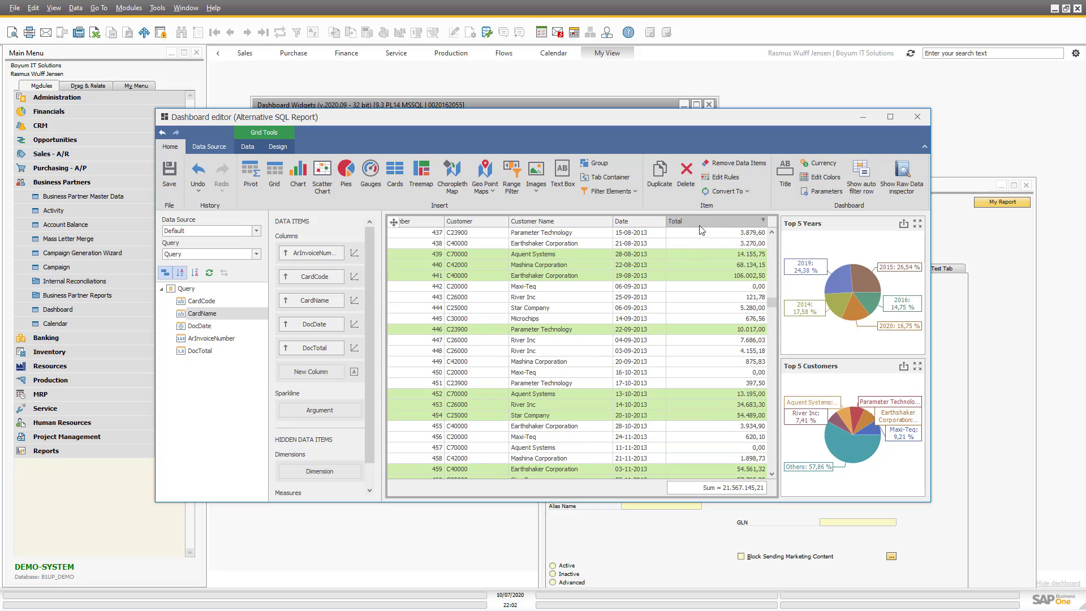
# Step: Add an expression rule that marks DocTotal values below 1000 with a red X icon
pyautogui.rightClick(700, 223)
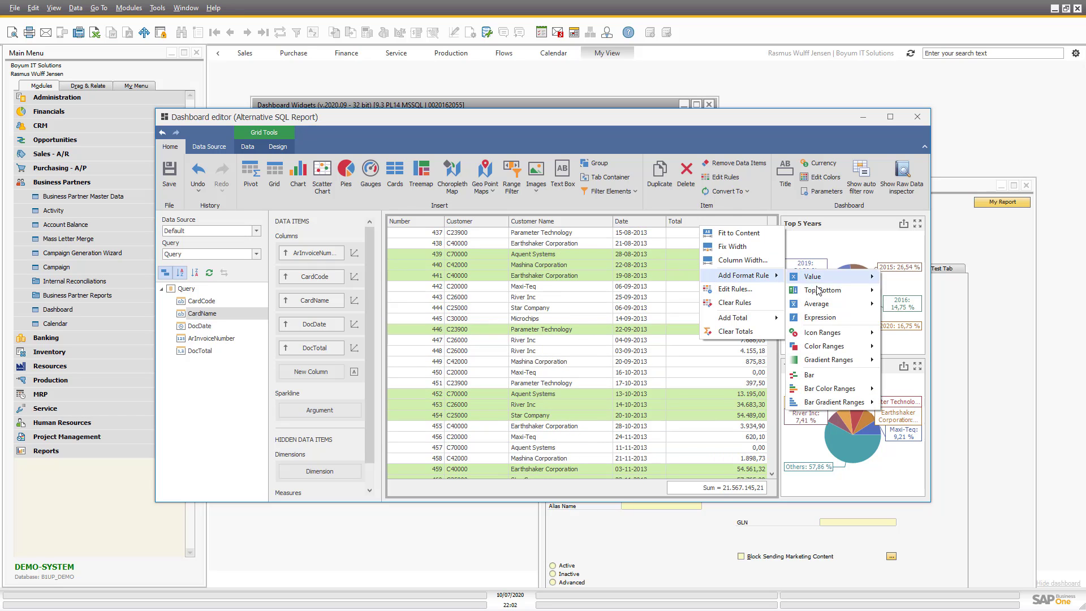
pyautogui.click(820, 318)
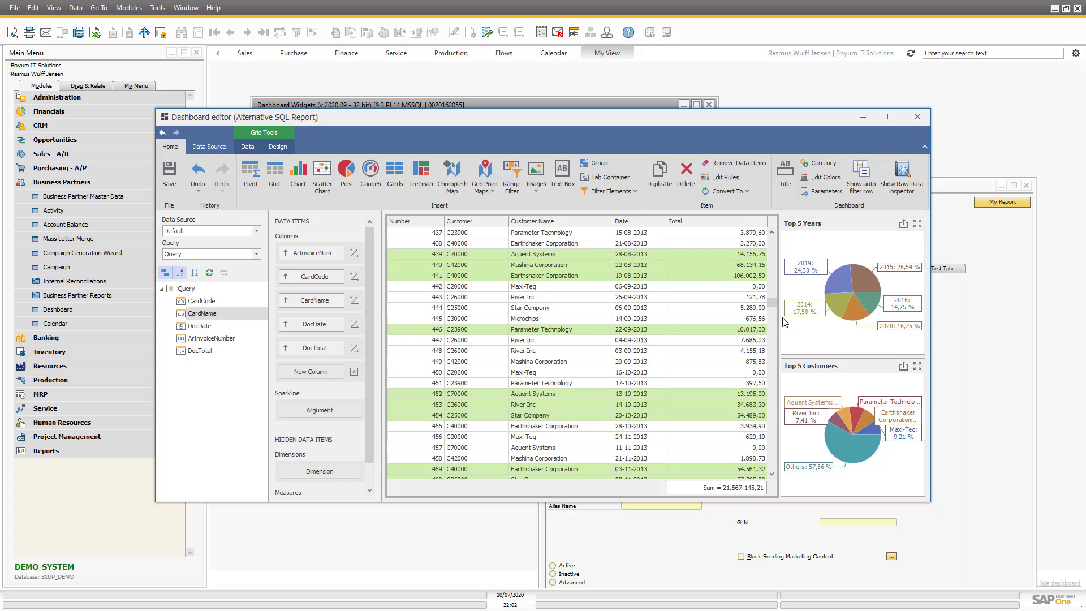
pyautogui.click(385, 229)
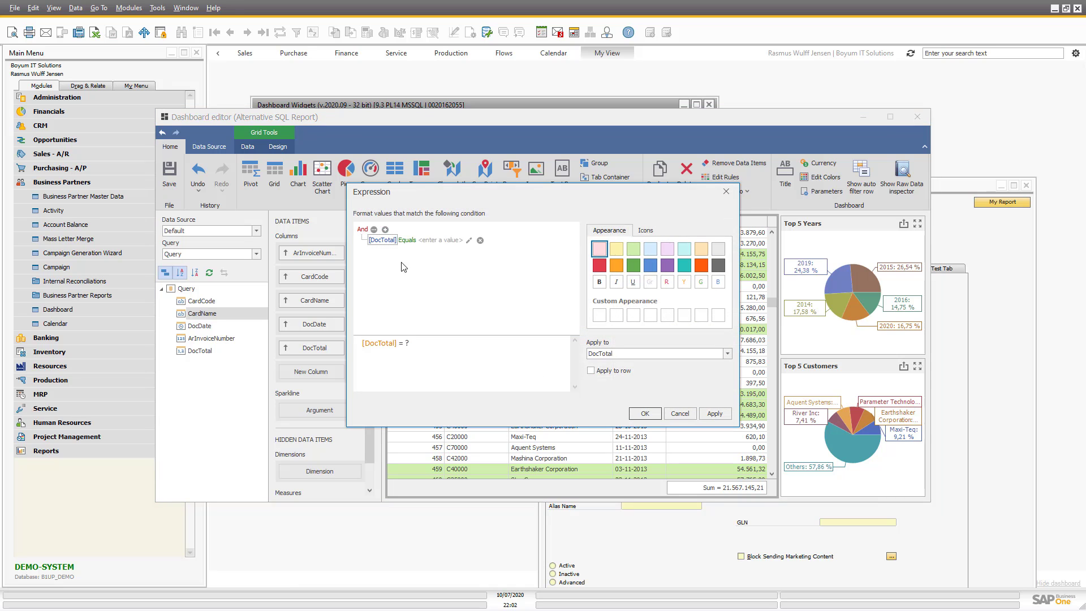
pyautogui.click(408, 241)
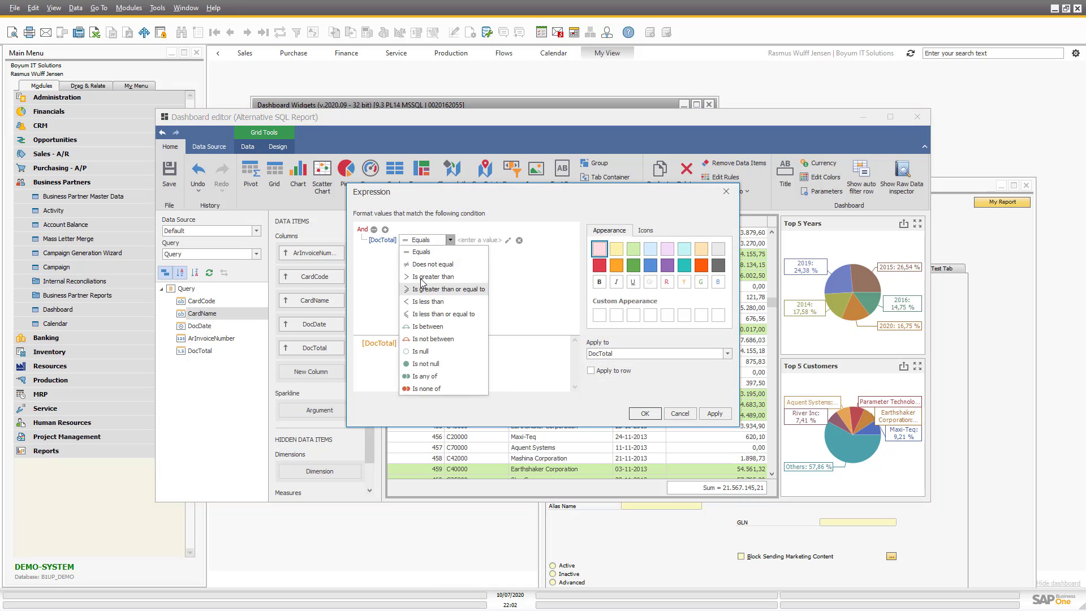
pyautogui.click(439, 303)
pyautogui.click(452, 240)
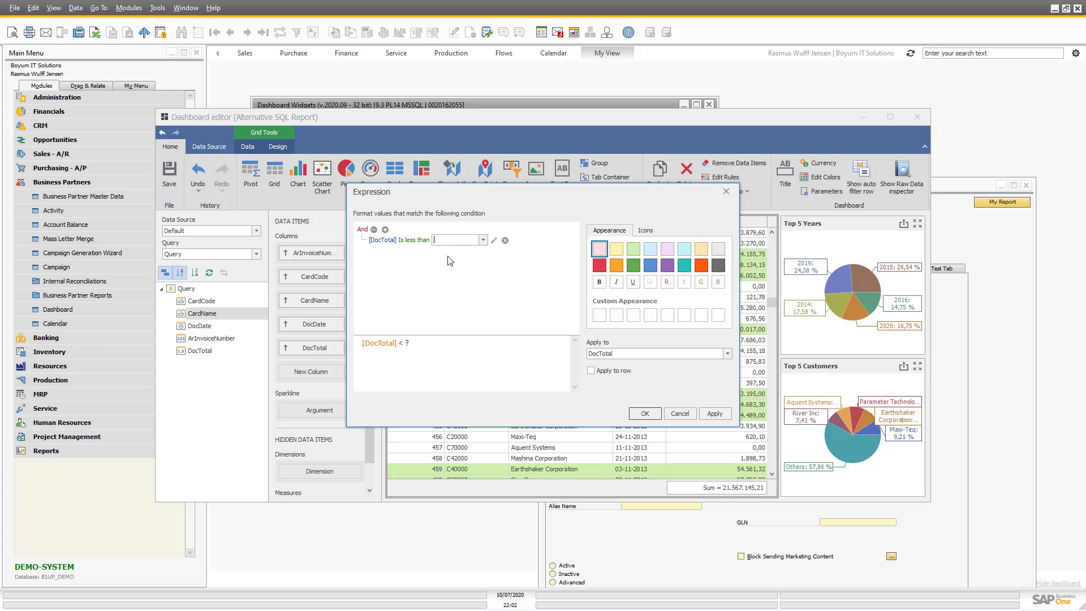
pyautogui.write('1000')
pyautogui.press('Delete')
pyautogui.click(644, 231)
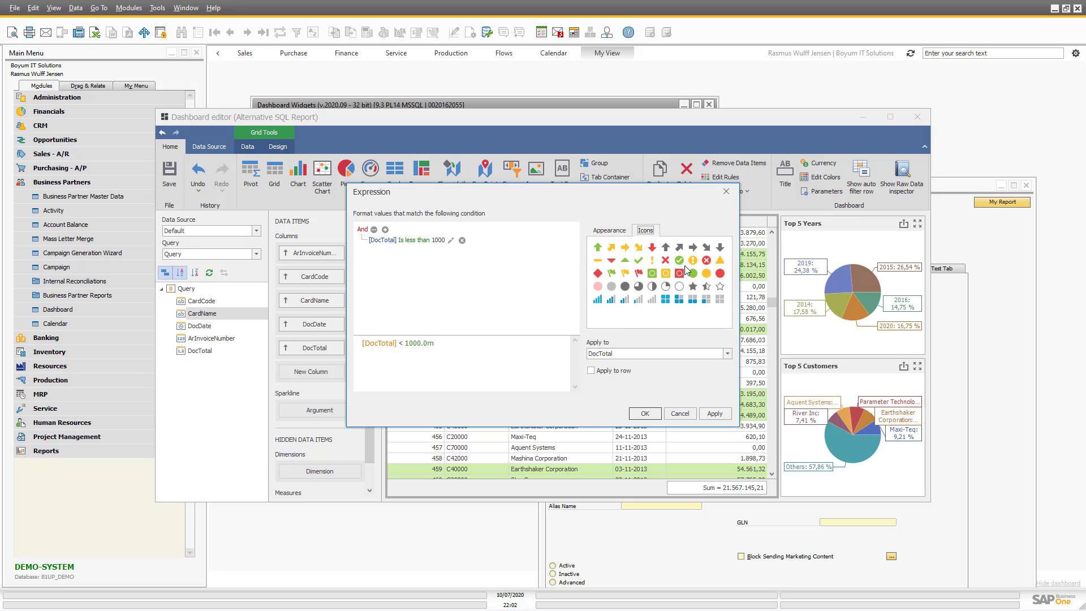
pyautogui.click(638, 273)
pyautogui.click(706, 261)
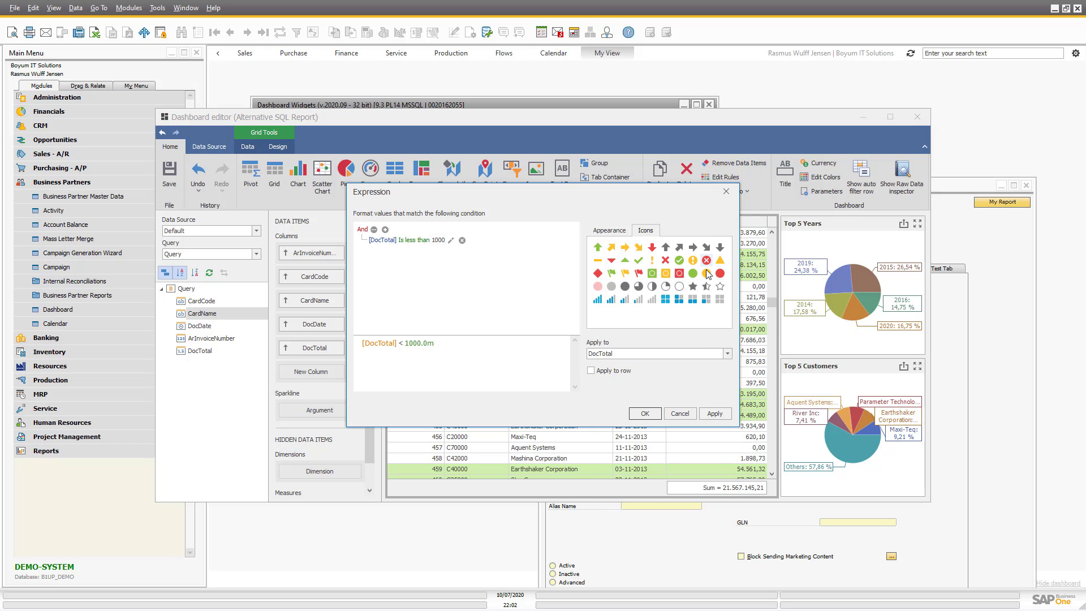
pyautogui.click(715, 414)
# Step: Confirm the red X icon rule and scroll through the formatted invoice grid
pyautogui.click(637, 415)
pyautogui.scroll(15, 621, 403)
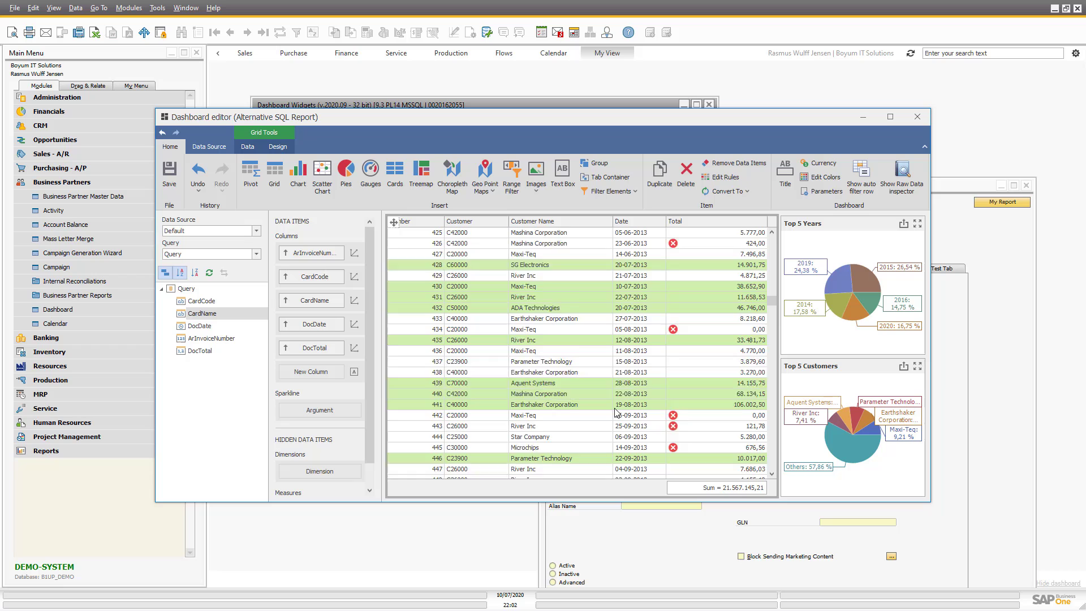
pyautogui.scroll(20, 620, 404)
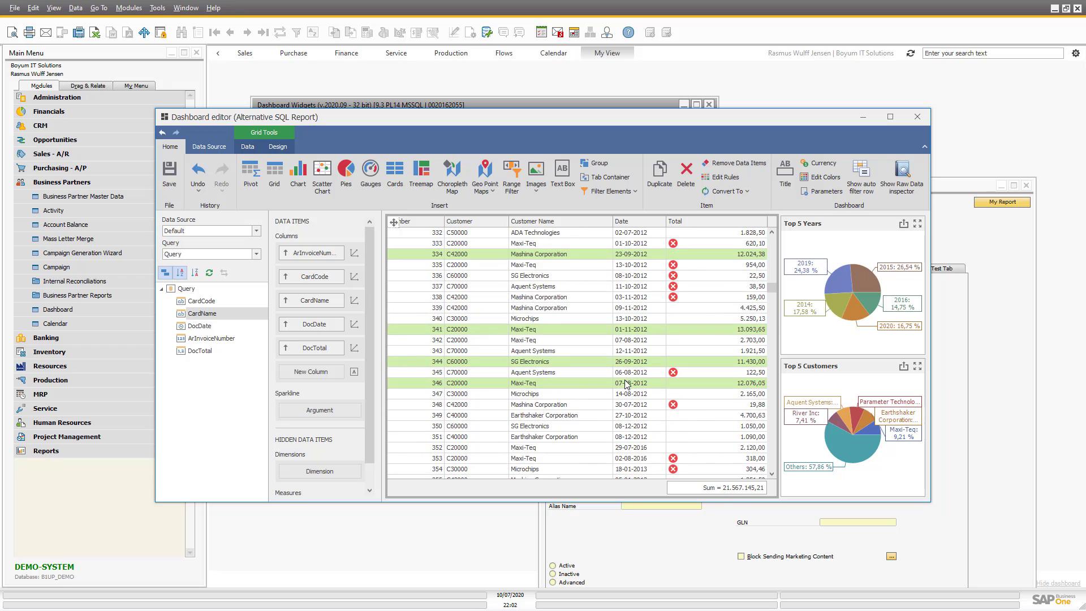
pyautogui.scroll(20, 674, 276)
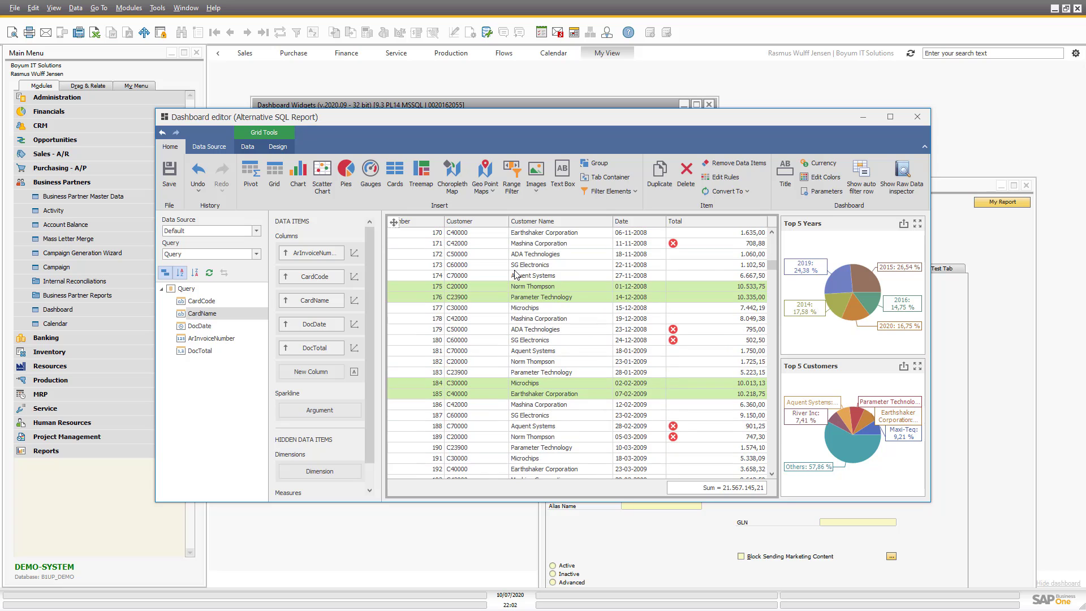
pyautogui.scroll(-4, 678, 294)
pyautogui.moveTo(771, 270); pyautogui.dragTo(768, 436)
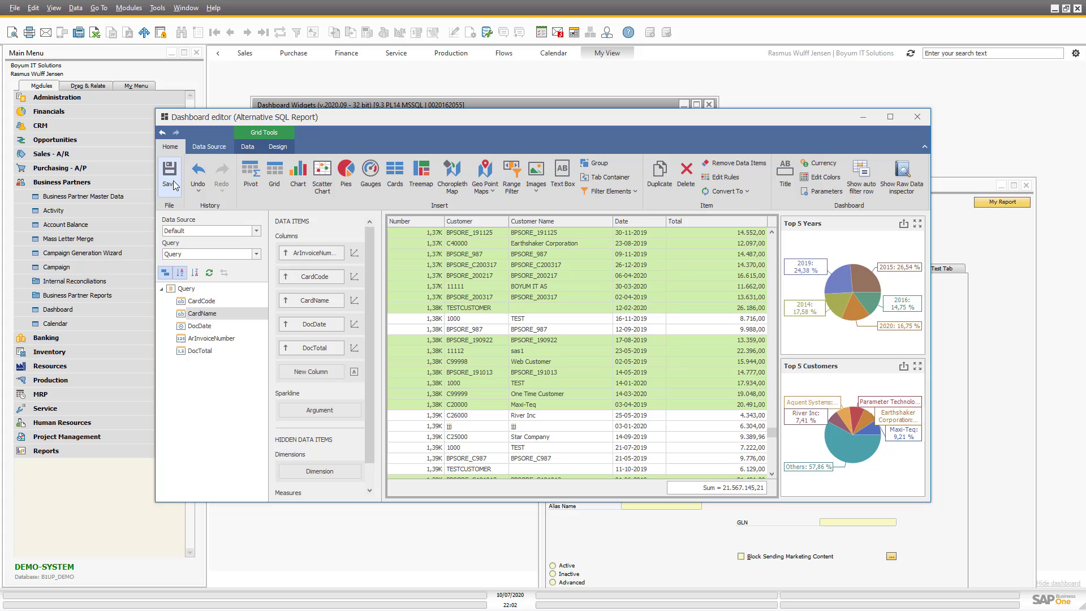
# Step: Close the dashboard editor and run My Report from the Business Partner Master Data window
pyautogui.click(918, 116)
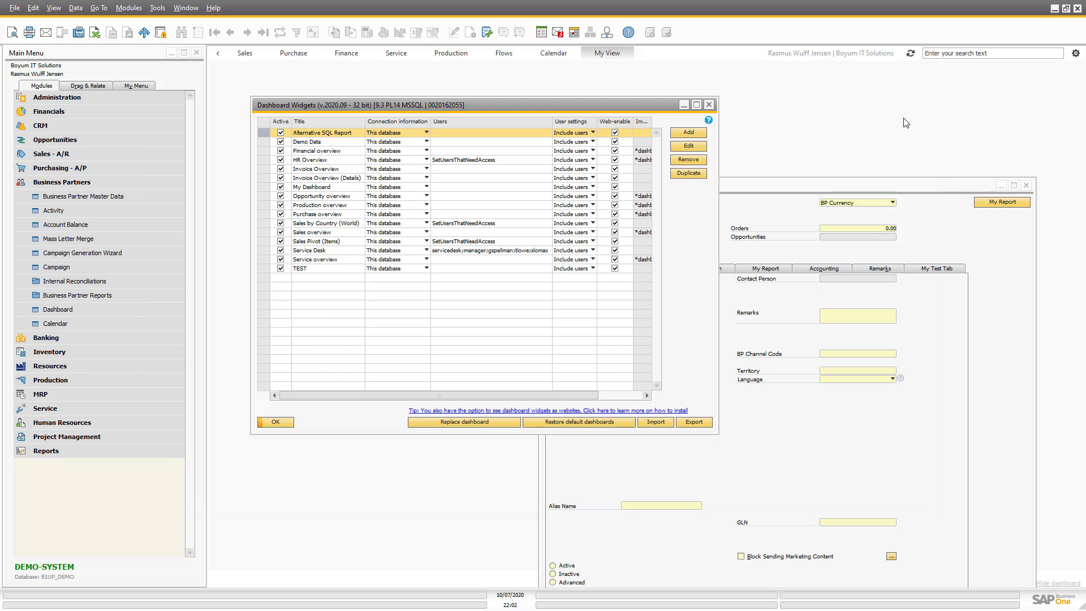
pyautogui.click(899, 346)
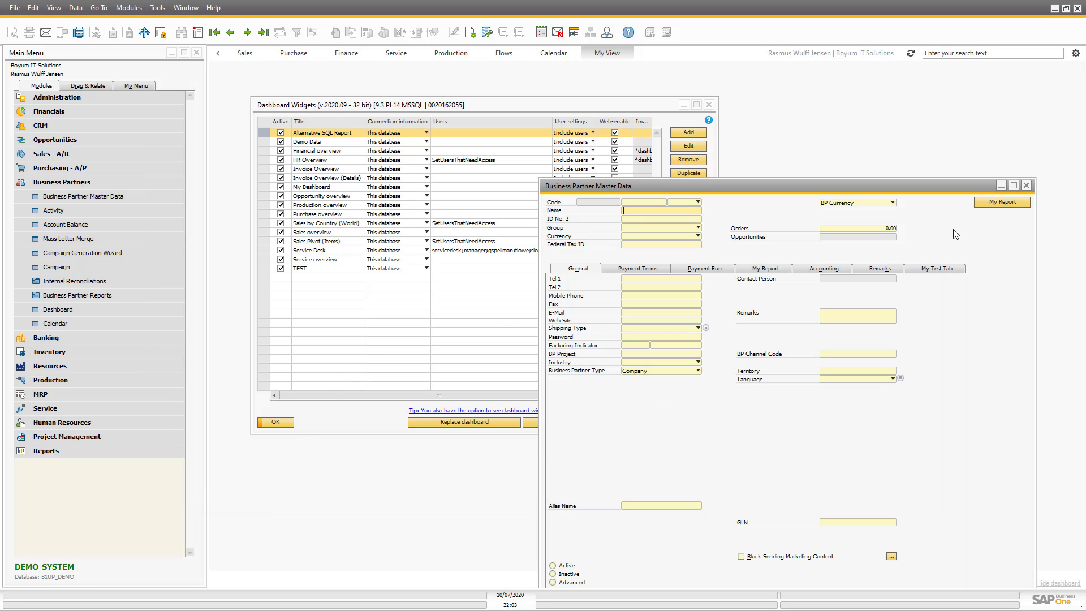
pyautogui.click(982, 203)
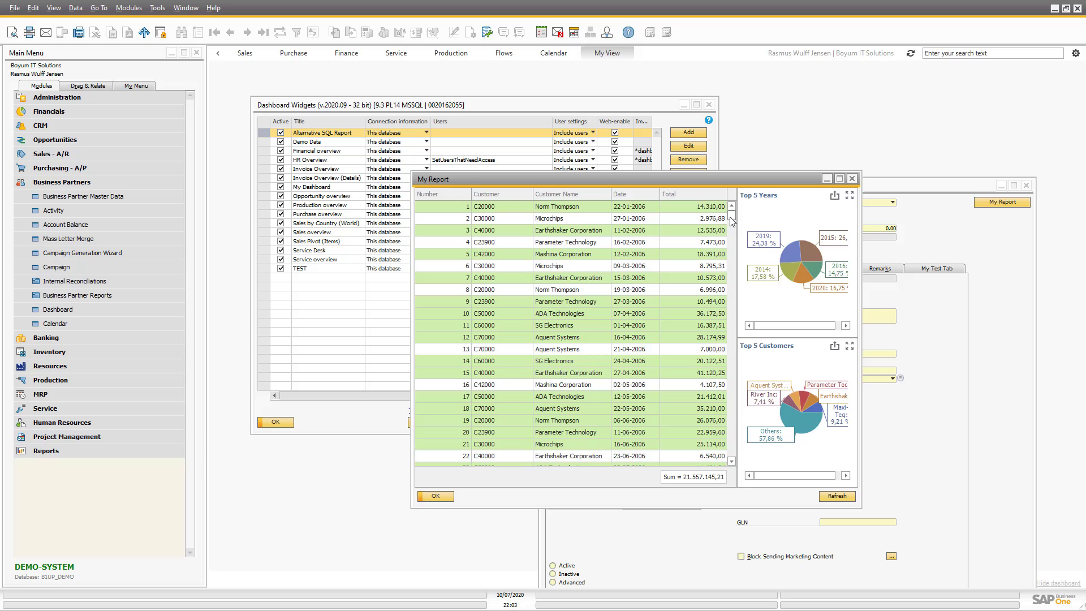
# Step: Widen the My Report window and scroll the grid to check green rows and red X icons
pyautogui.moveTo(860, 309); pyautogui.dragTo(958, 323)
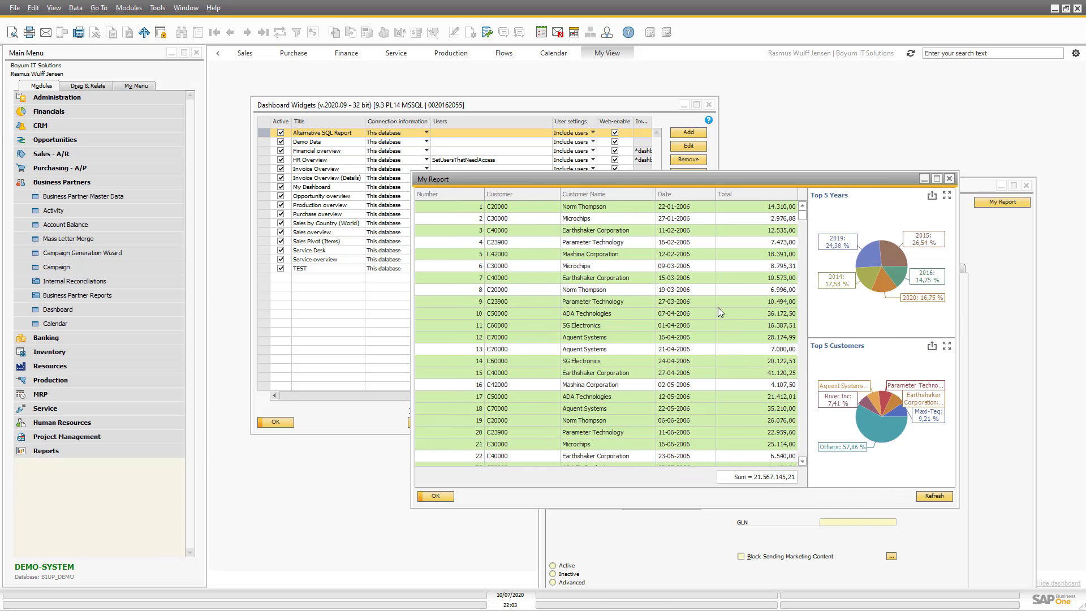
pyautogui.scroll(-20, 646, 260)
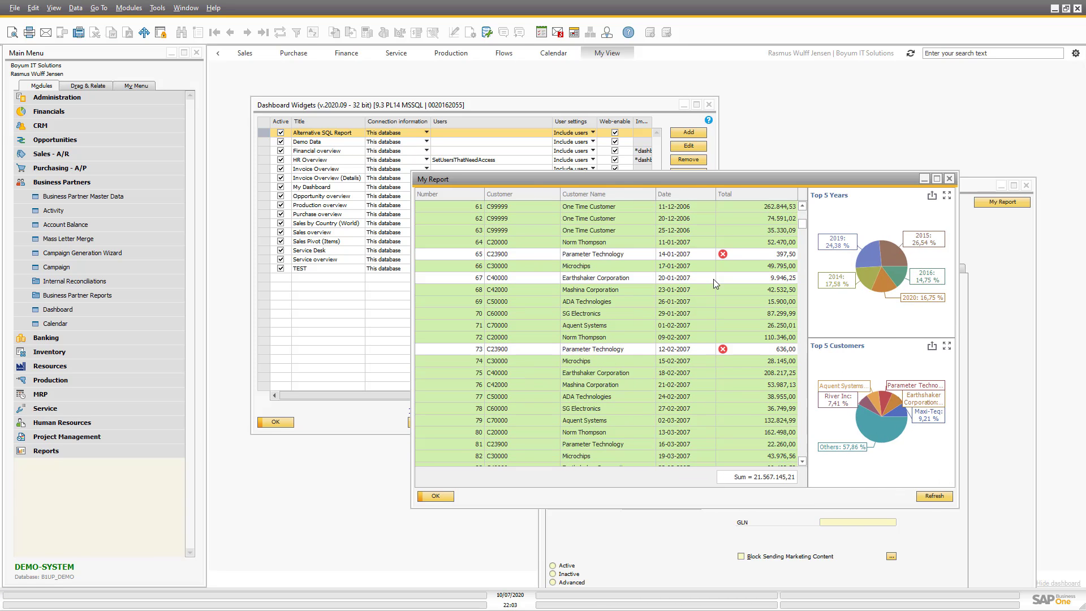
pyautogui.scroll(-15, 724, 286)
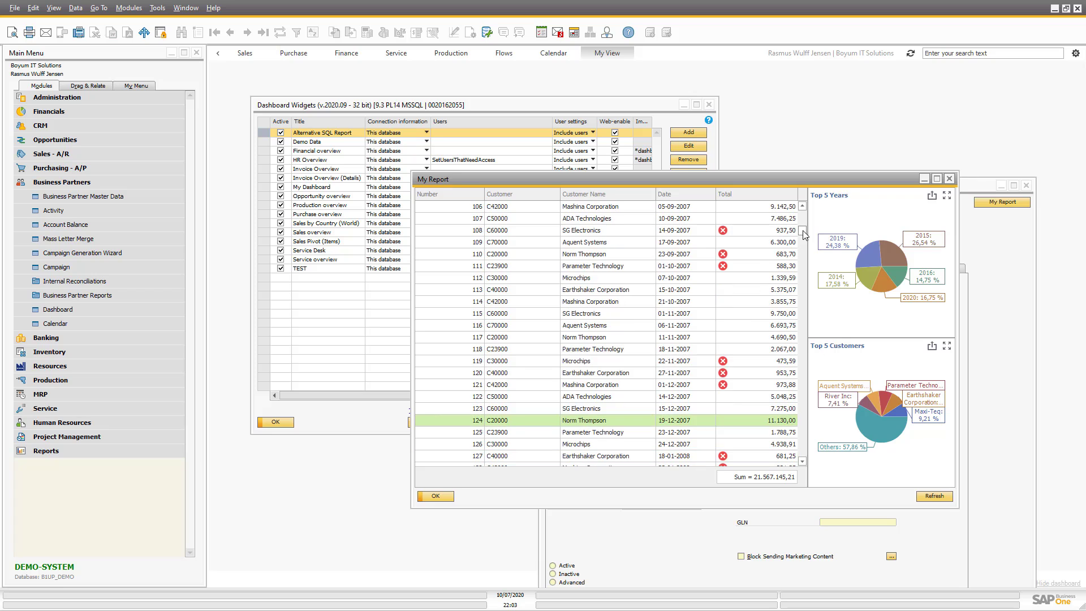
pyautogui.moveTo(803, 234); pyautogui.dragTo(786, 349)
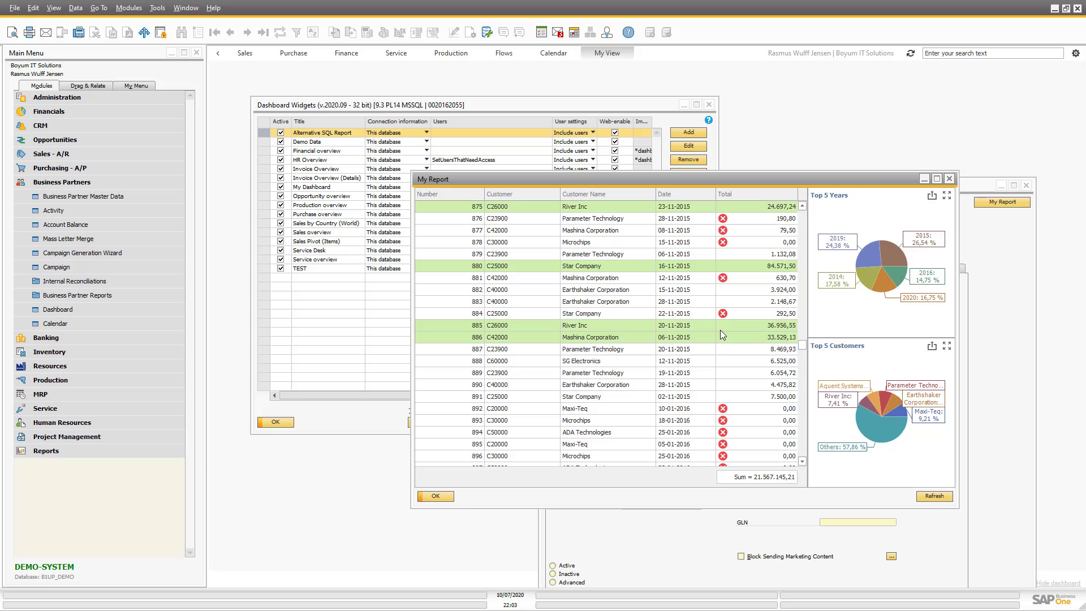
pyautogui.scroll(7, 798, 339)
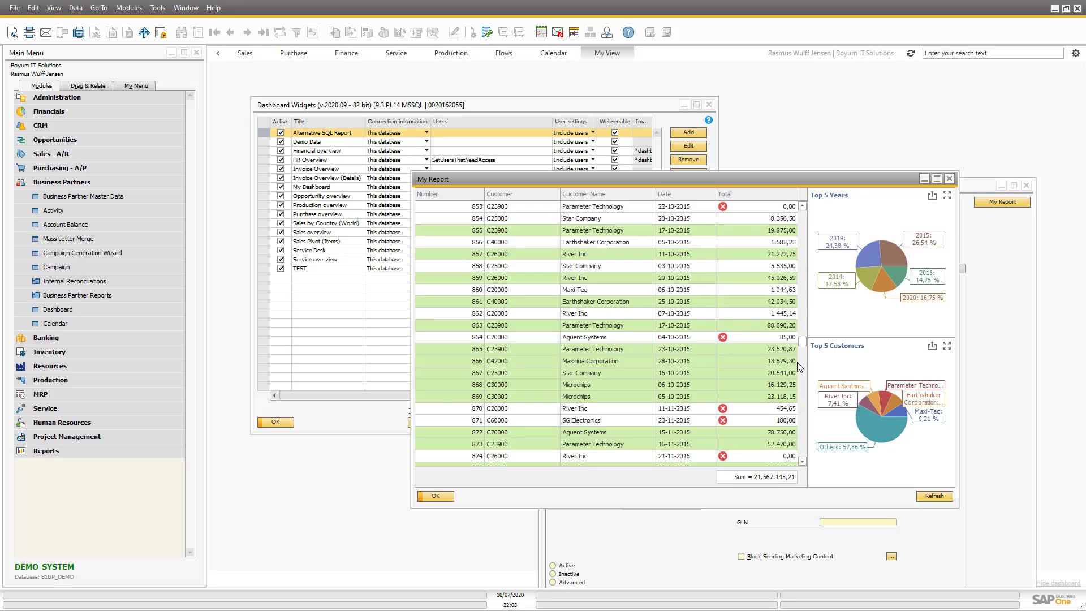
pyautogui.moveTo(802, 343); pyautogui.dragTo(802, 377)
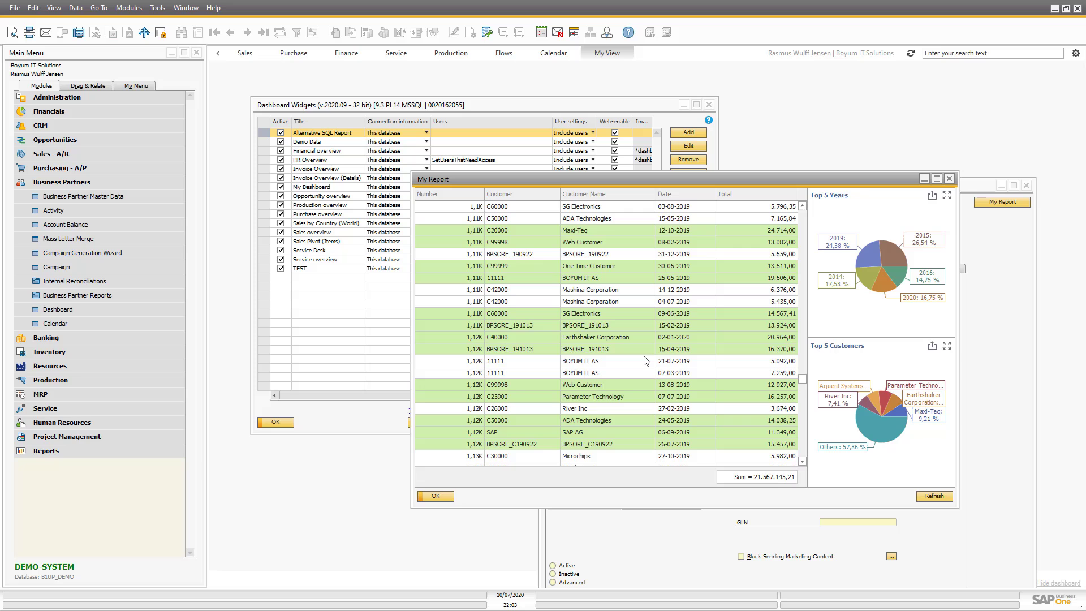
pyautogui.moveTo(802, 380); pyautogui.dragTo(802, 219)
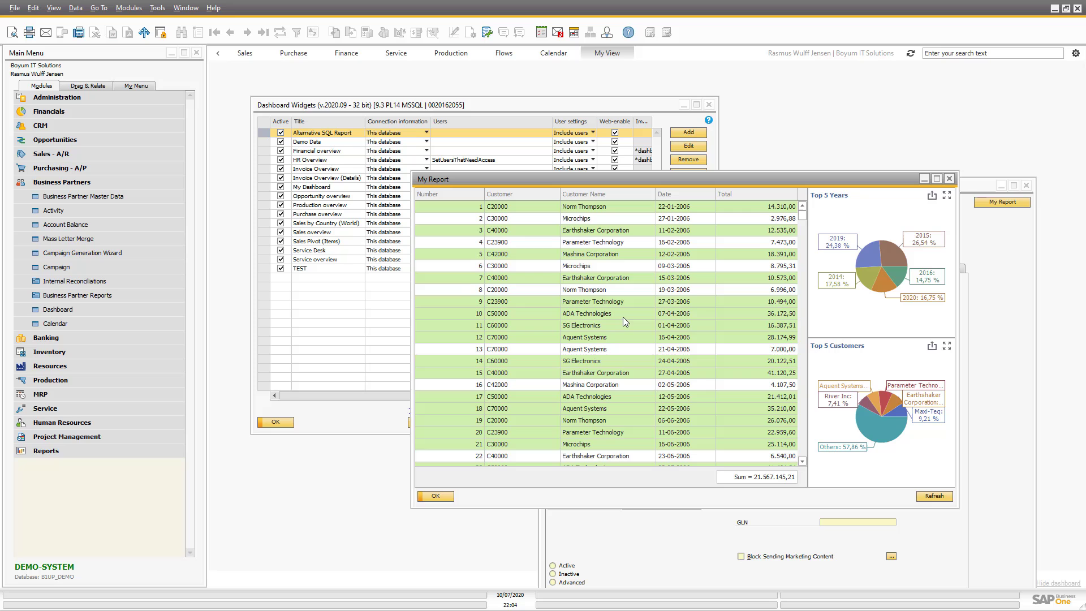
pyautogui.scroll(-17, 577, 273)
pyautogui.scroll(-7, 578, 275)
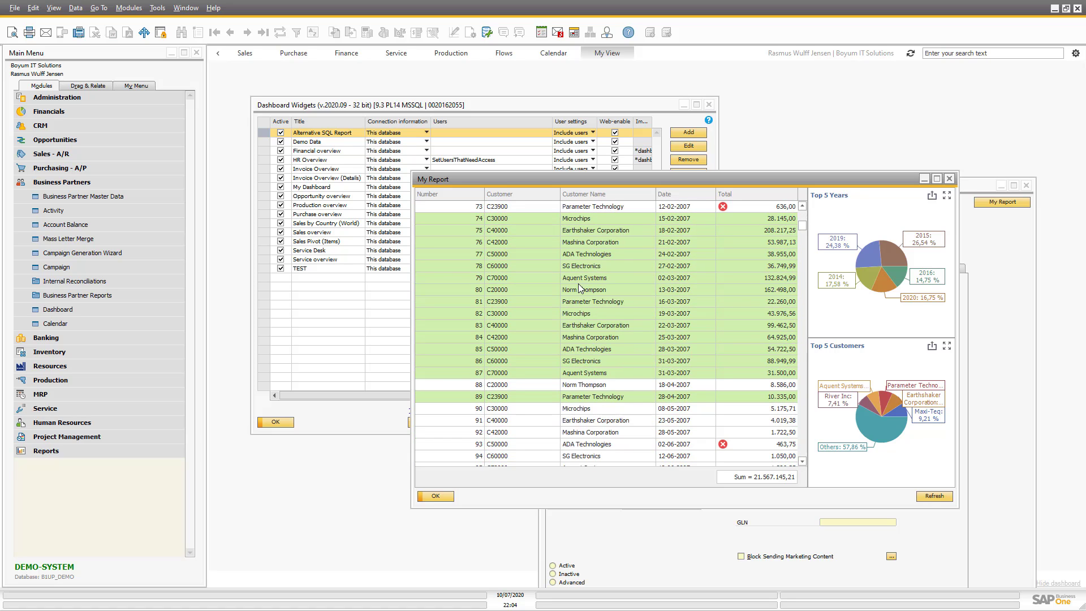